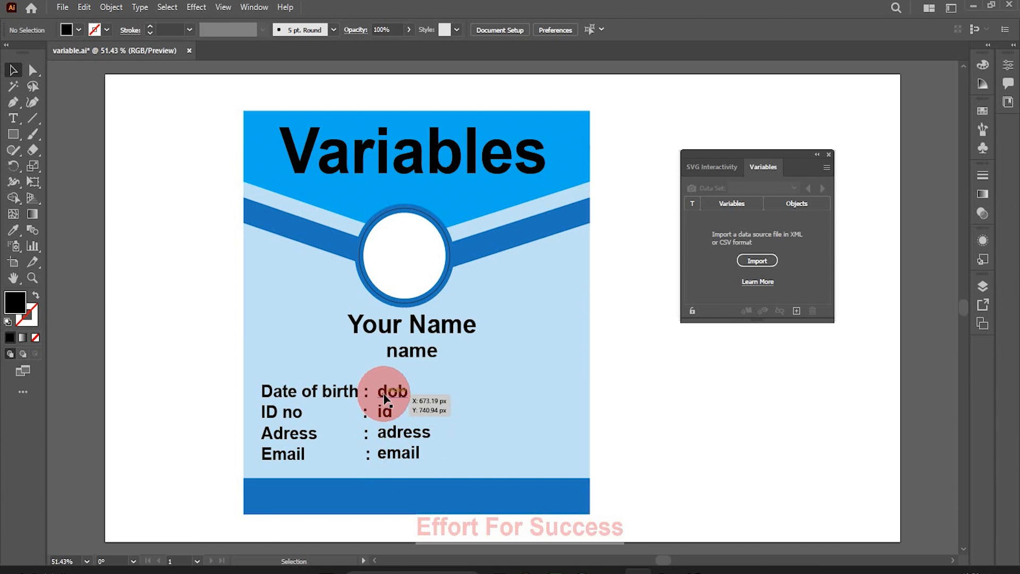
Step: Check the paragraph alignment settings of the dob, id and name text objects on the card
click(386, 396)
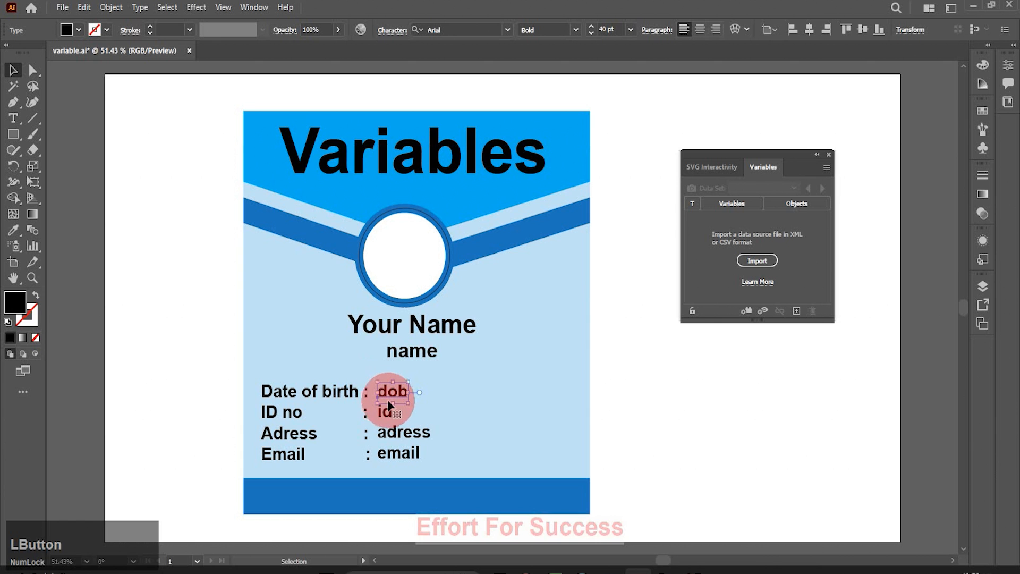
click(389, 418)
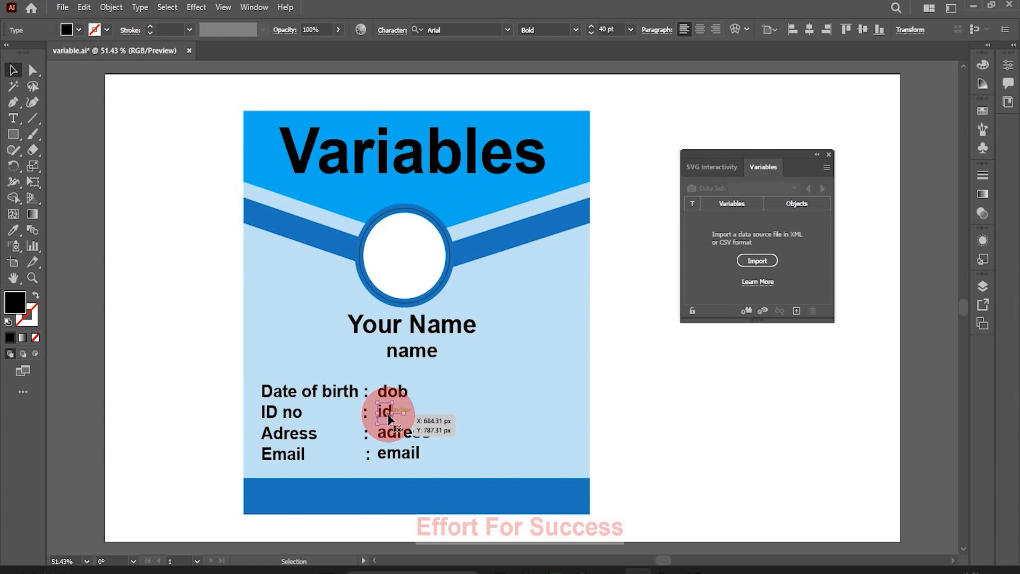
click(417, 353)
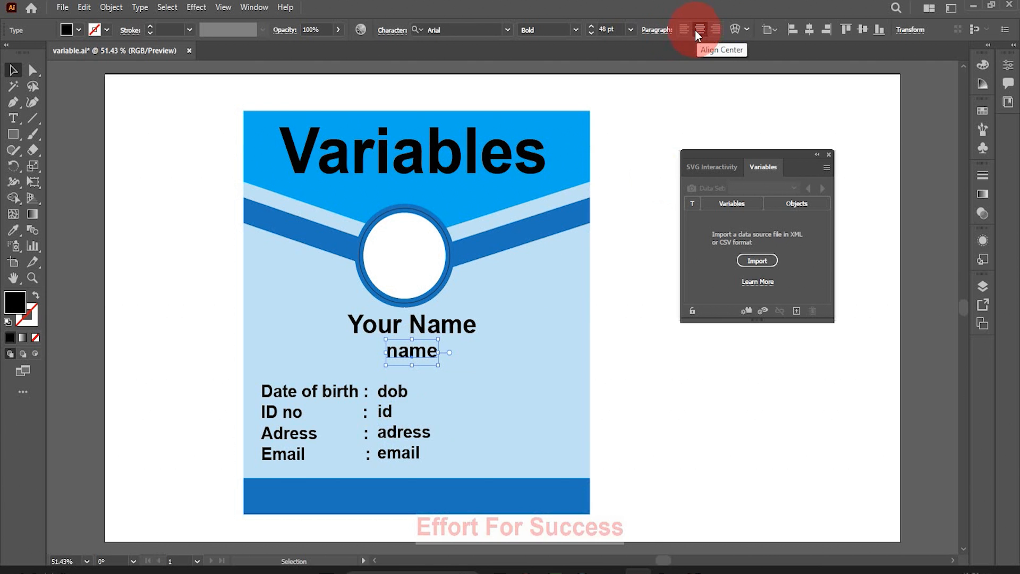
click(379, 392)
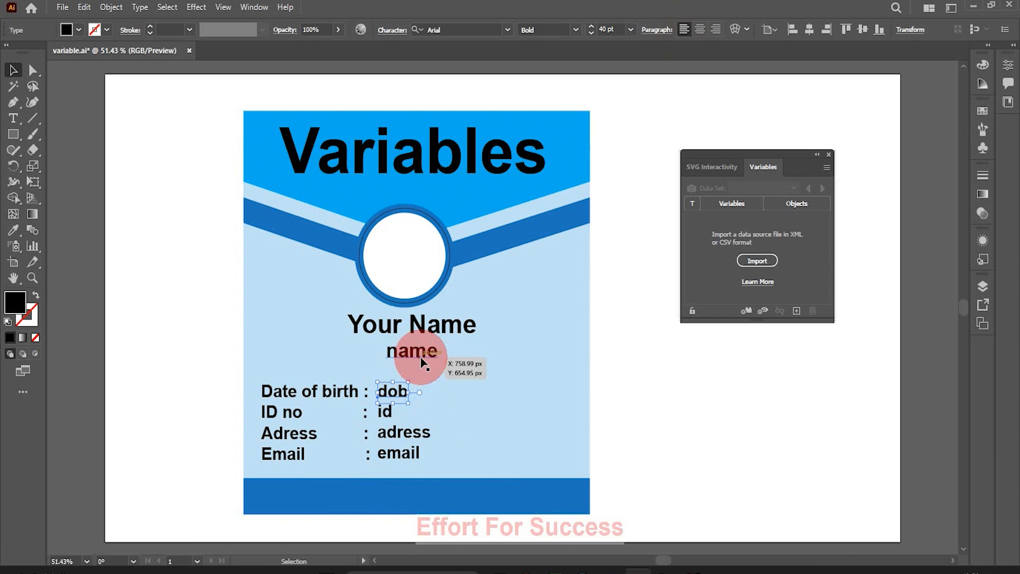
click(565, 223)
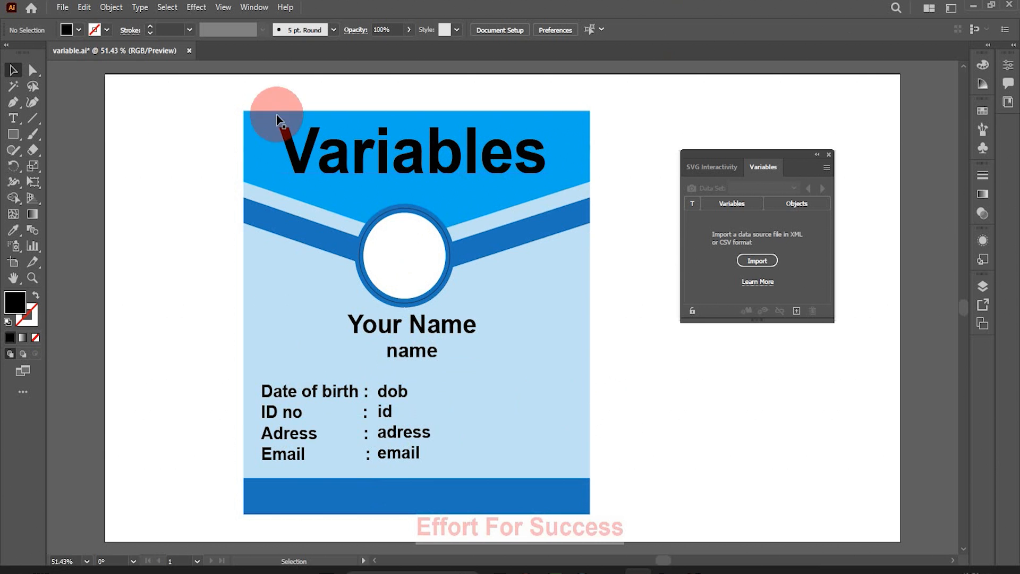
Step: Start placing an image and open the card > photo folder on drive E2 (G:)
click(64, 8)
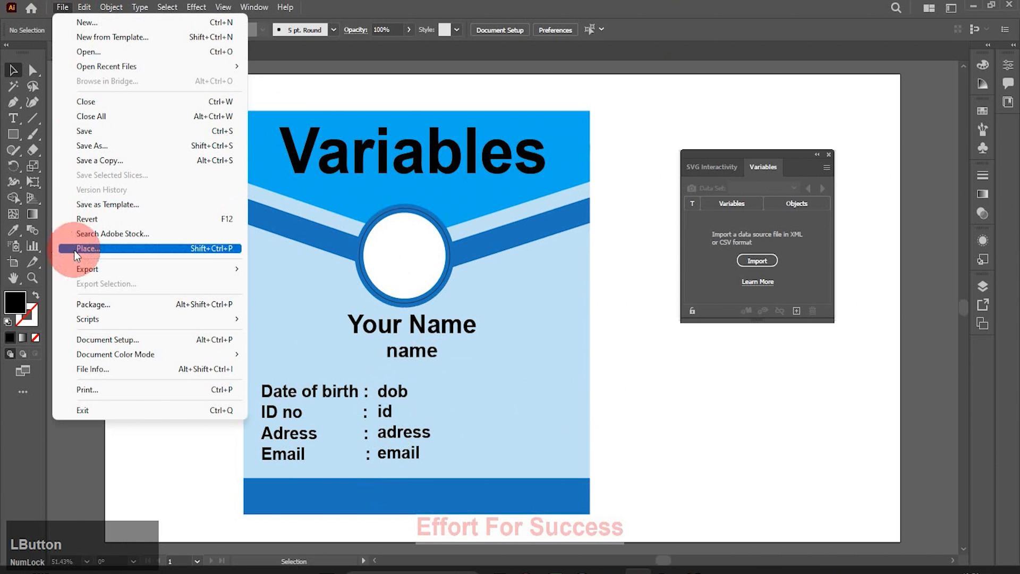
mouse_move(88, 321)
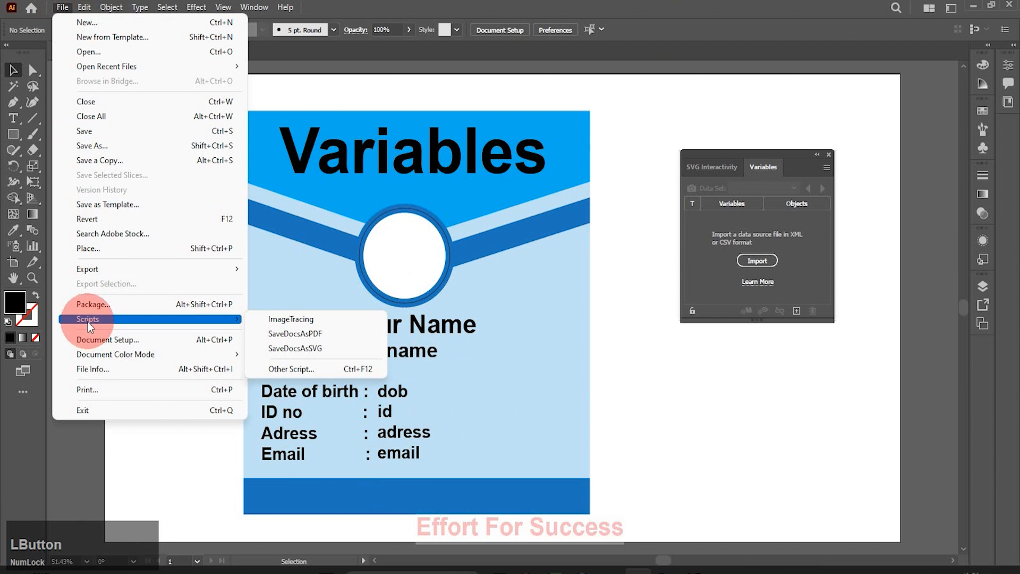
click(88, 248)
click(59, 212)
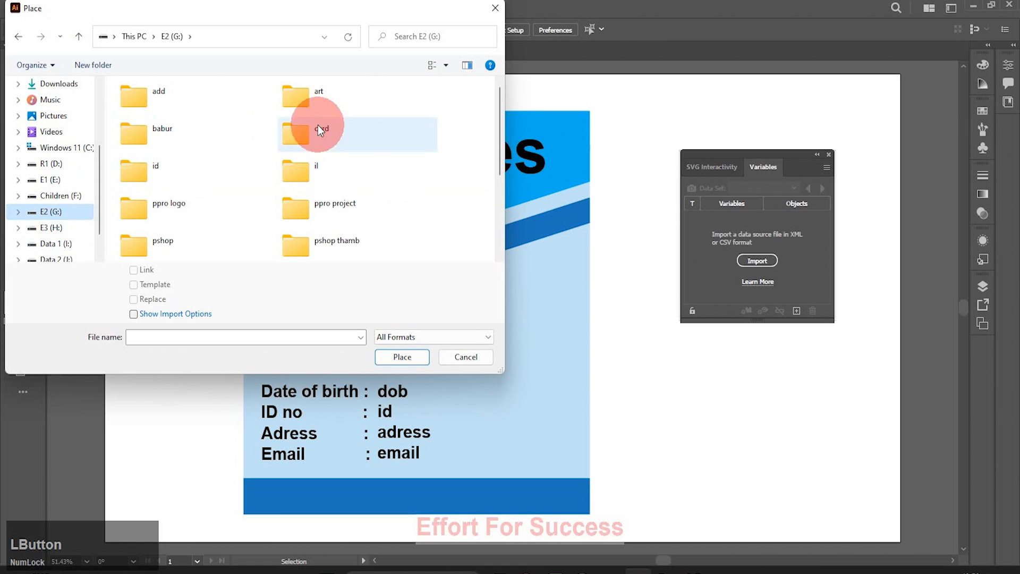
double_click(317, 128)
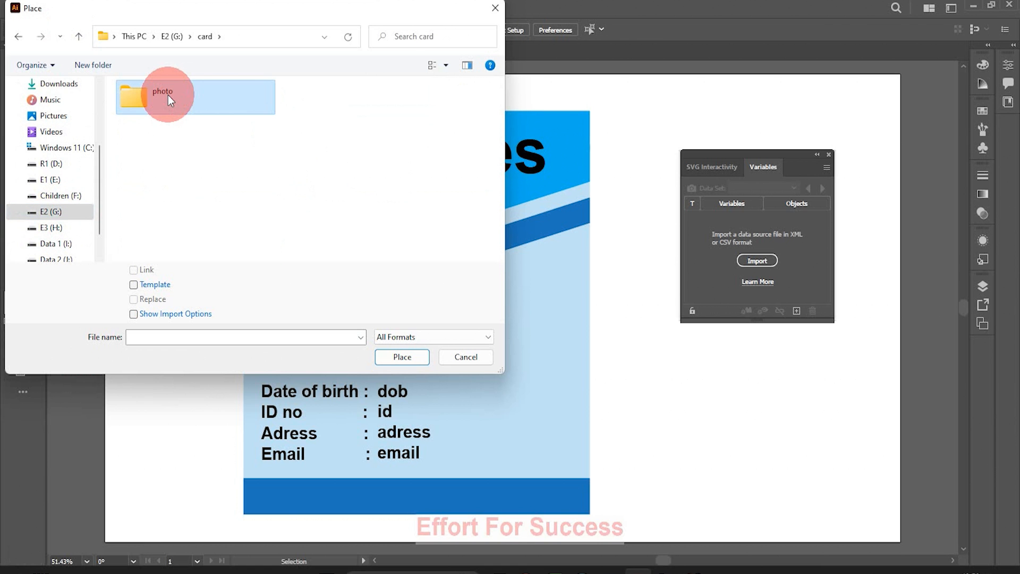
double_click(168, 95)
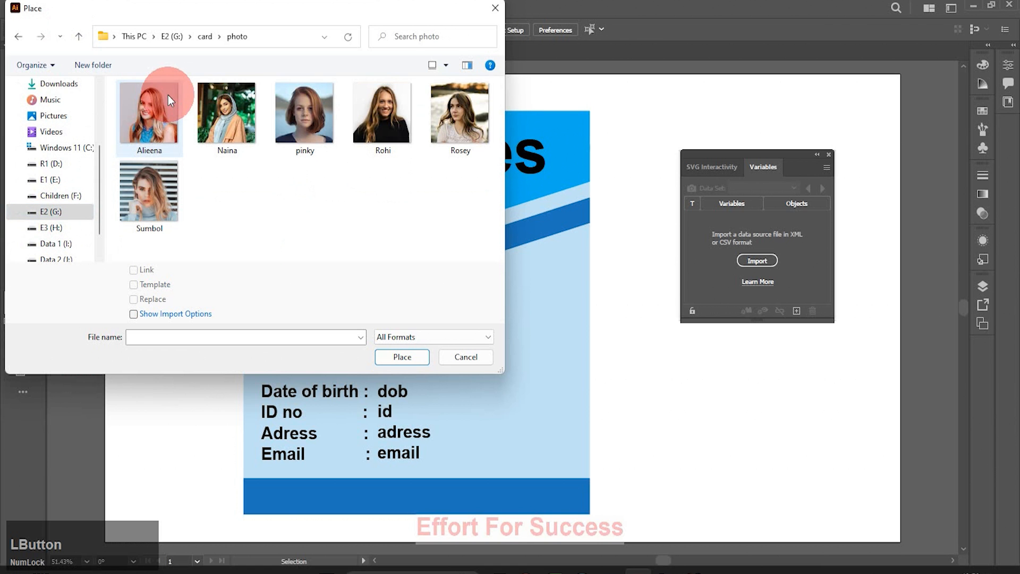
Step: Place the first portrait in the photo folder as a linked image, just above and beside the card's circular frame
click(356, 139)
click(324, 137)
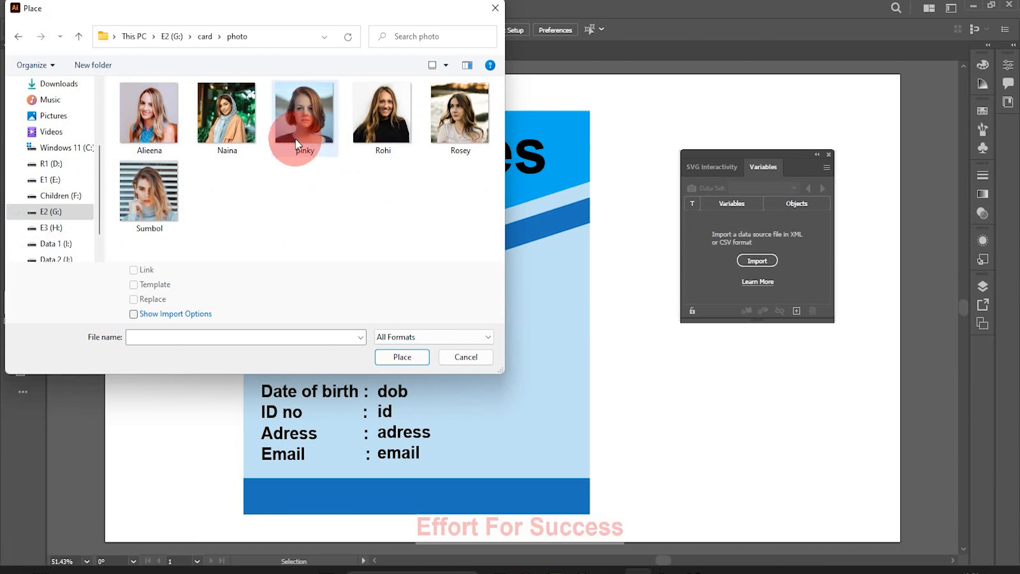
click(231, 135)
click(145, 122)
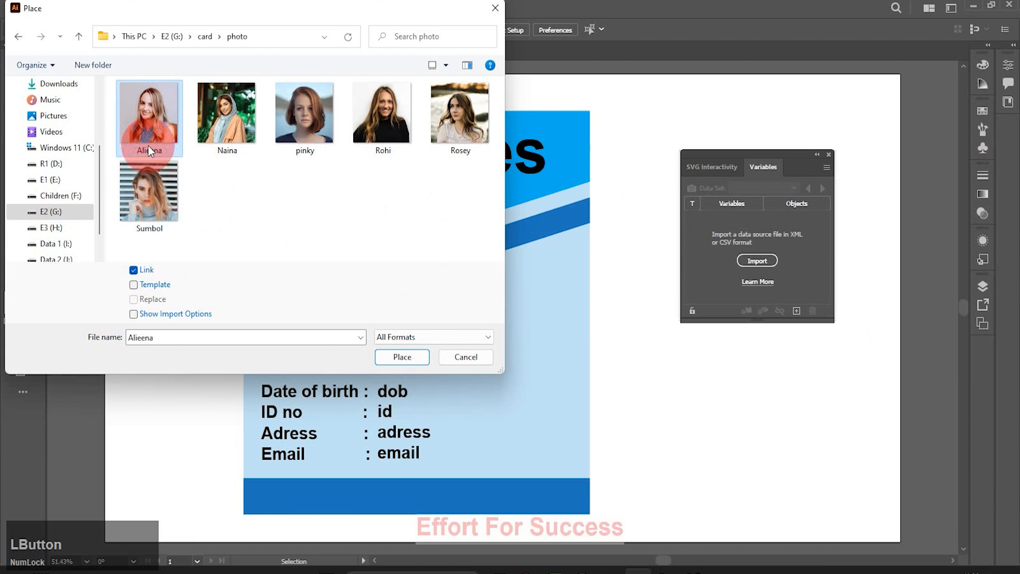
click(148, 269)
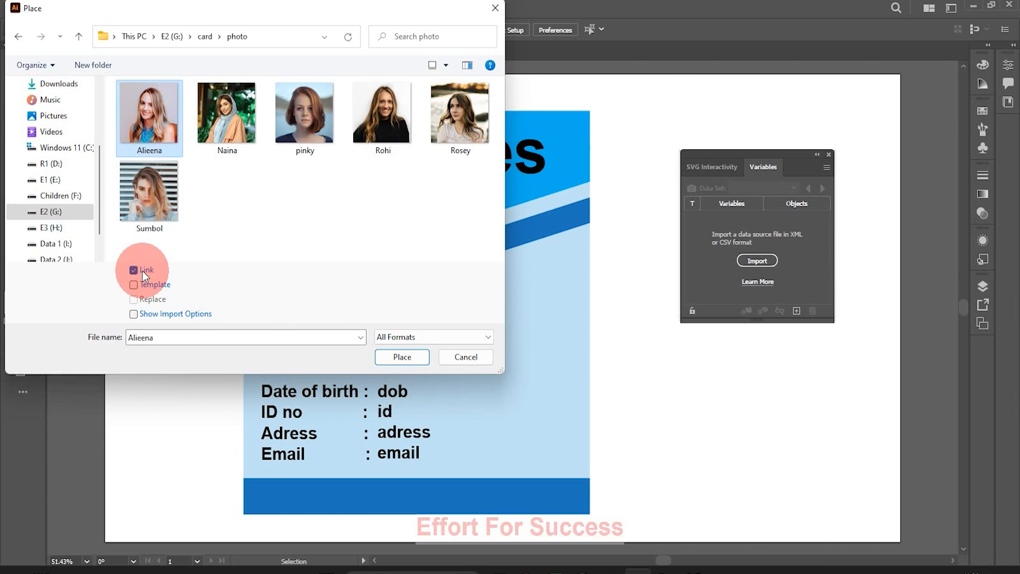
click(389, 361)
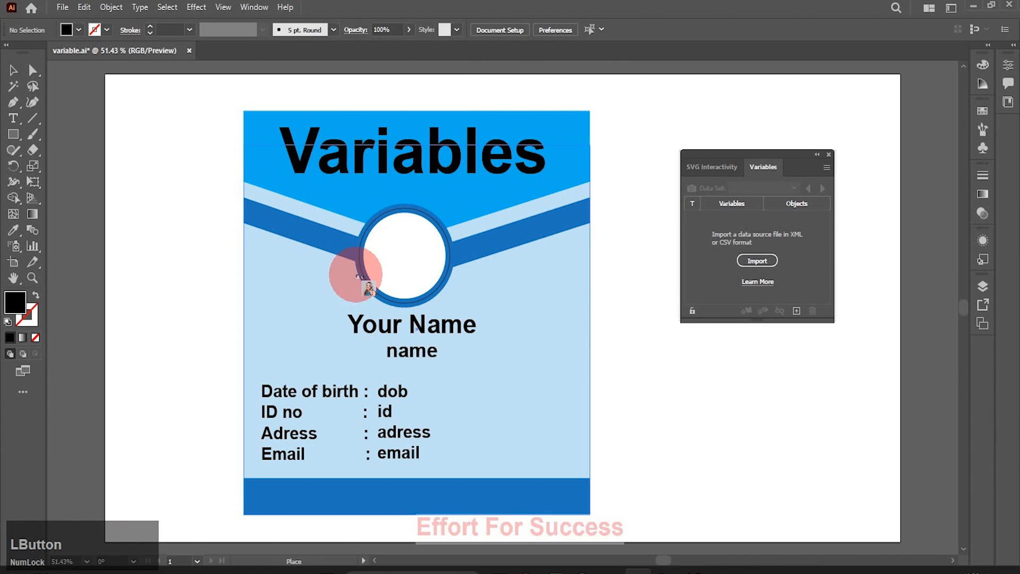
drag(325, 180, 397, 269)
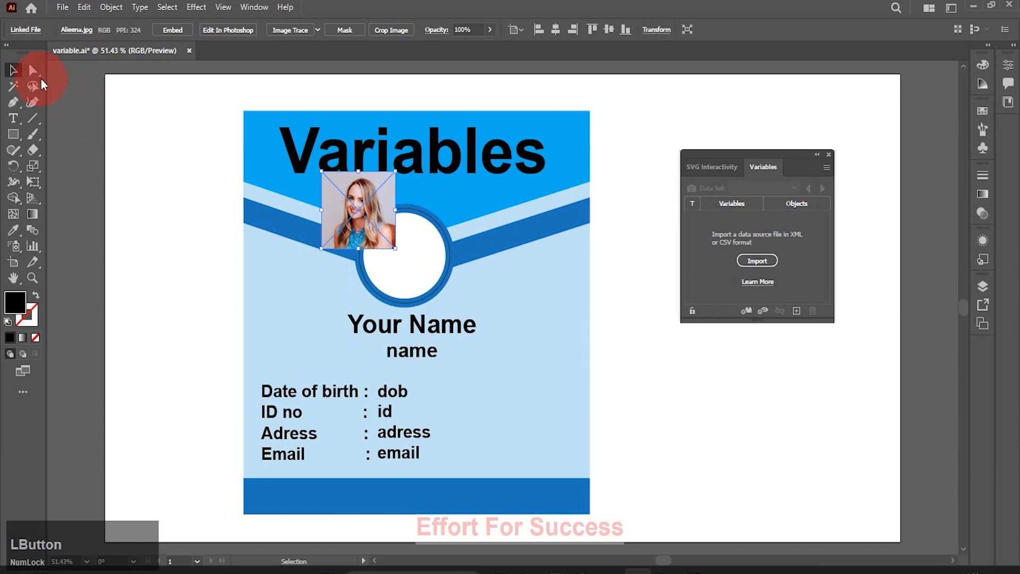
Step: Move the placed portrait down so it overlaps the left edge of the circular frame
click(13, 69)
click(202, 139)
drag(347, 242, 333, 297)
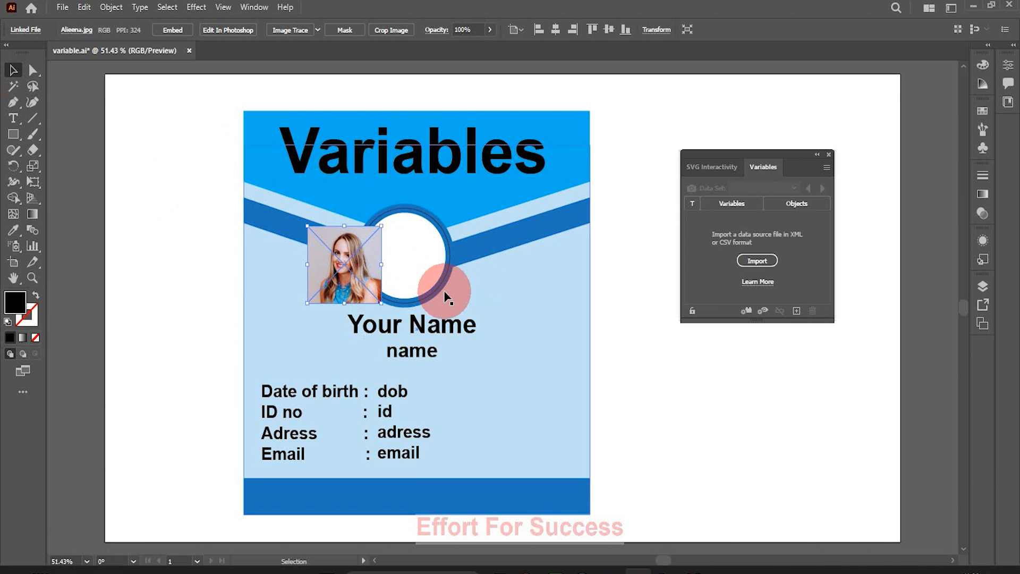
drag(438, 291, 519, 289)
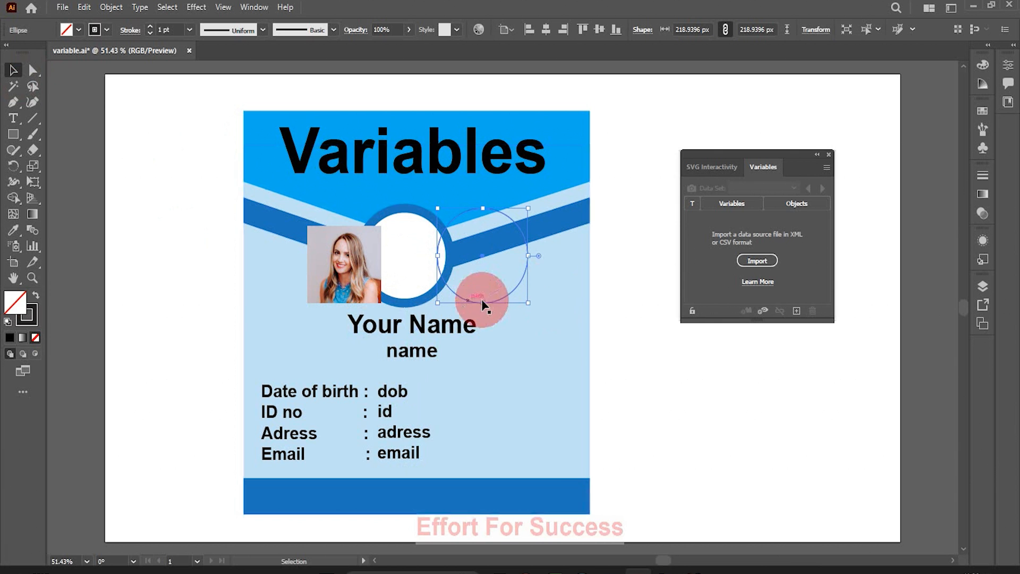
key(ctrl)
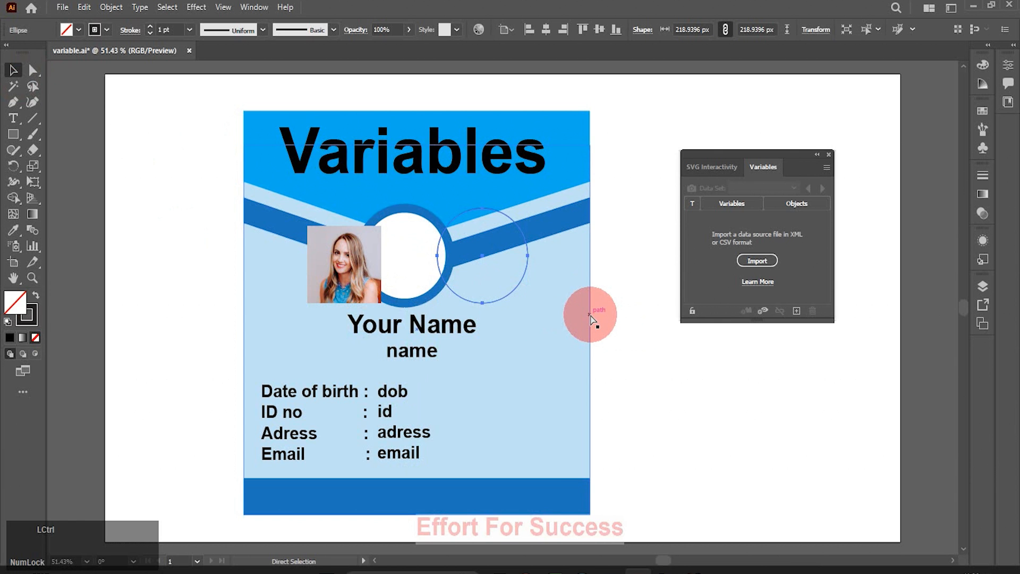
key(ctrl+z)
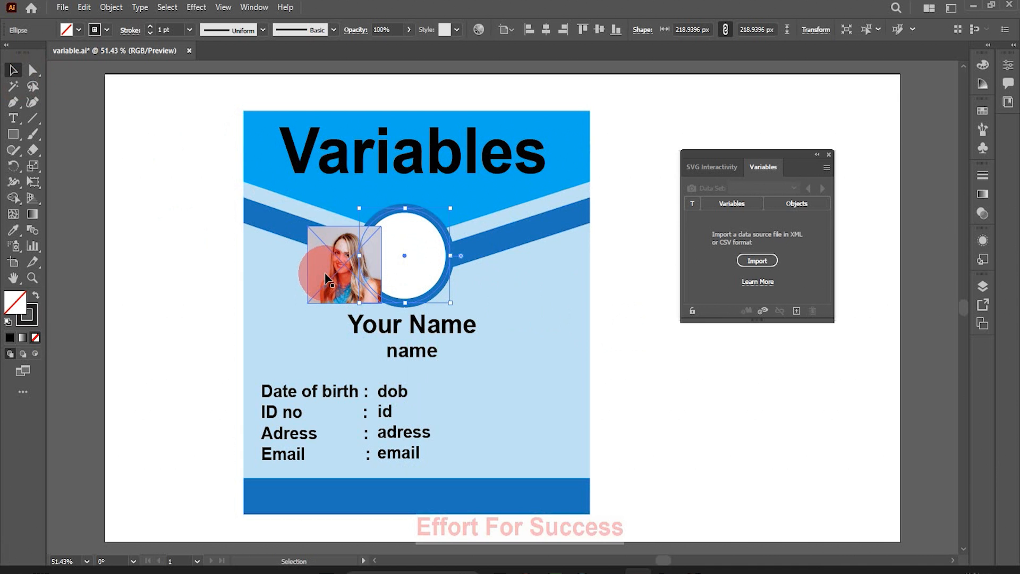
Step: Bring the unfilled circle outline on the photo frame to the front, above the portrait
right_click(417, 304)
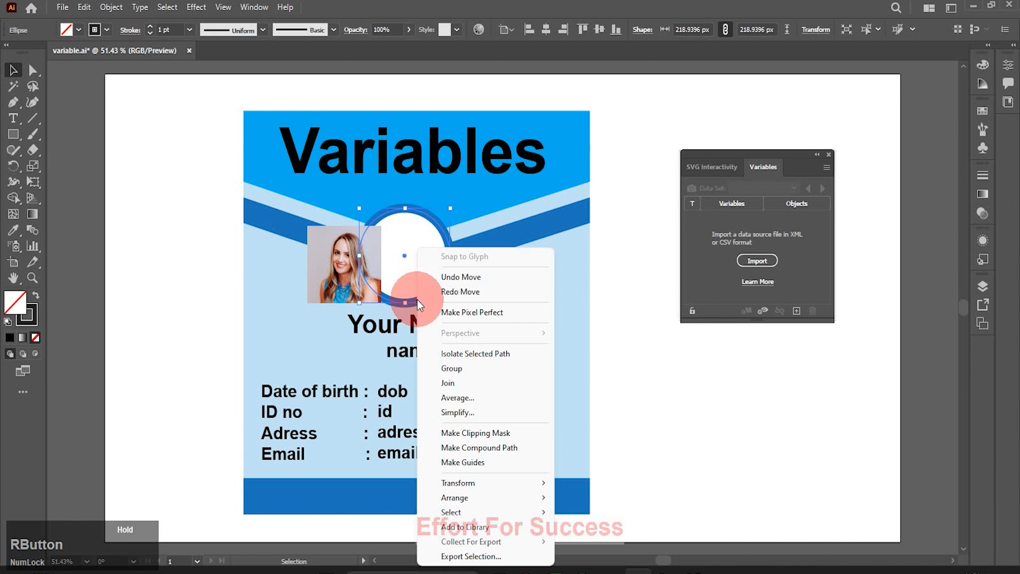
mouse_move(488, 499)
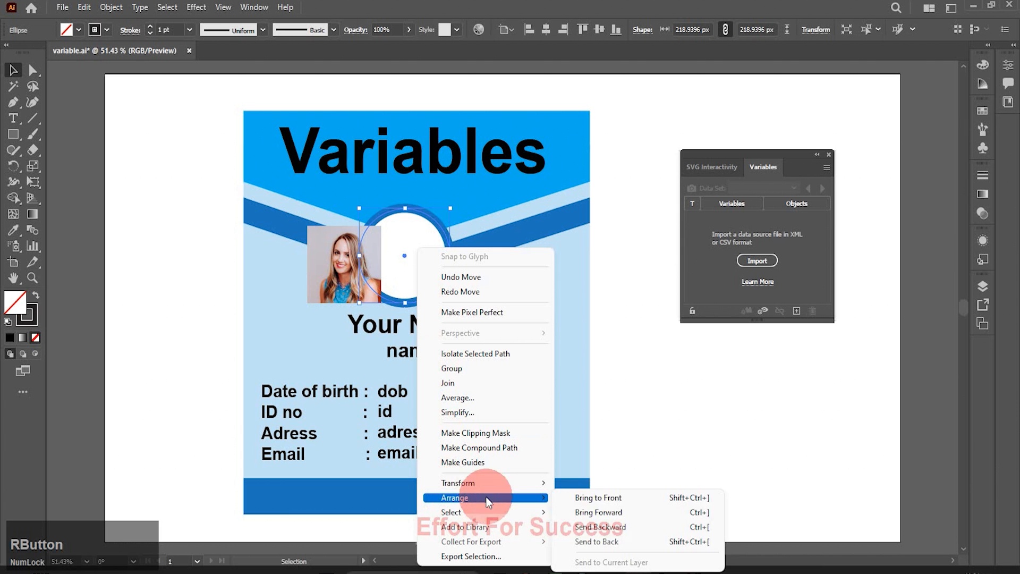
click(614, 542)
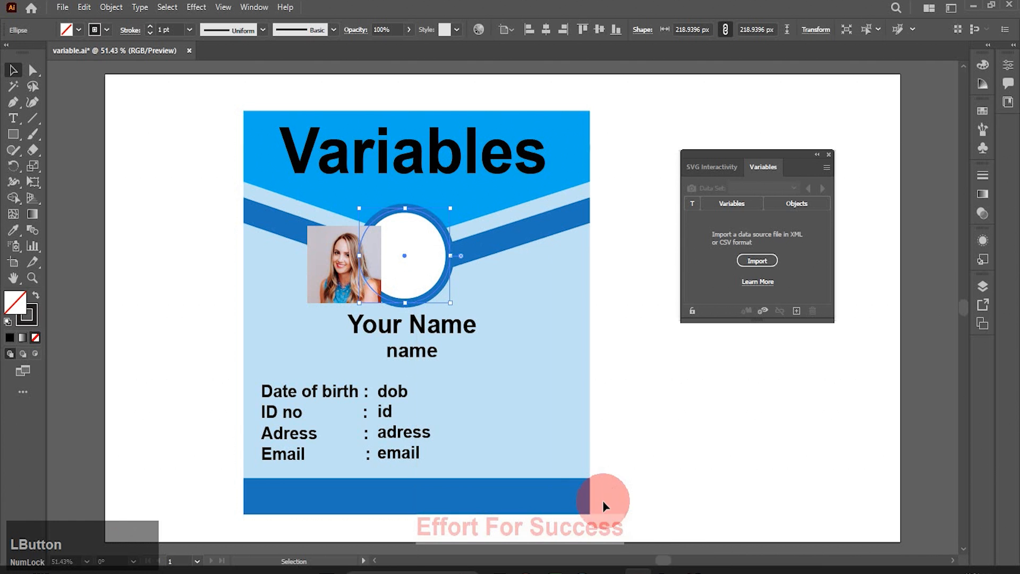
Step: Enlarge the portrait to slightly more than the circle's size and centre it over the circular frame
shift+click(329, 281)
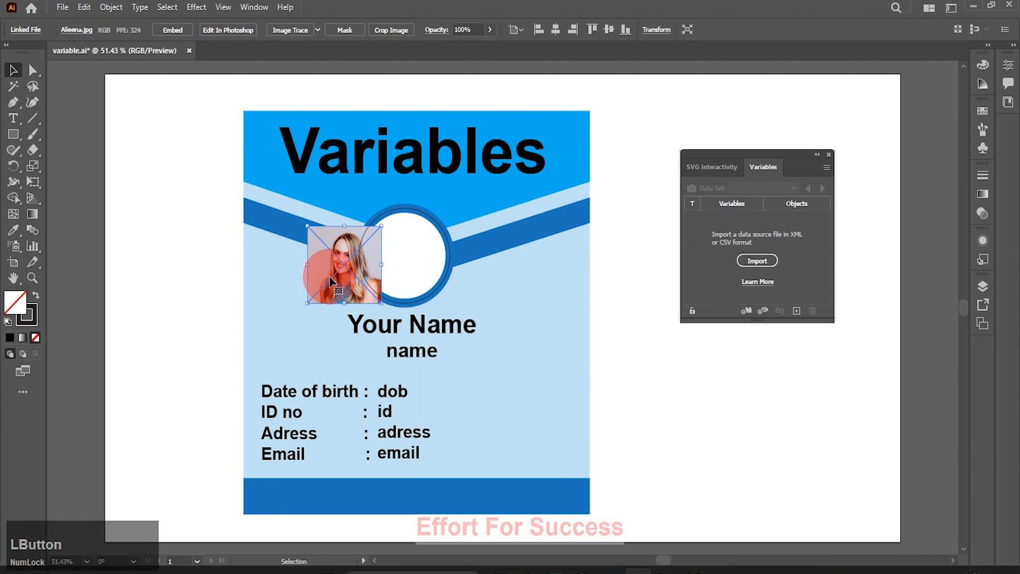
click(381, 224)
drag(382, 225, 422, 201)
drag(329, 259, 377, 265)
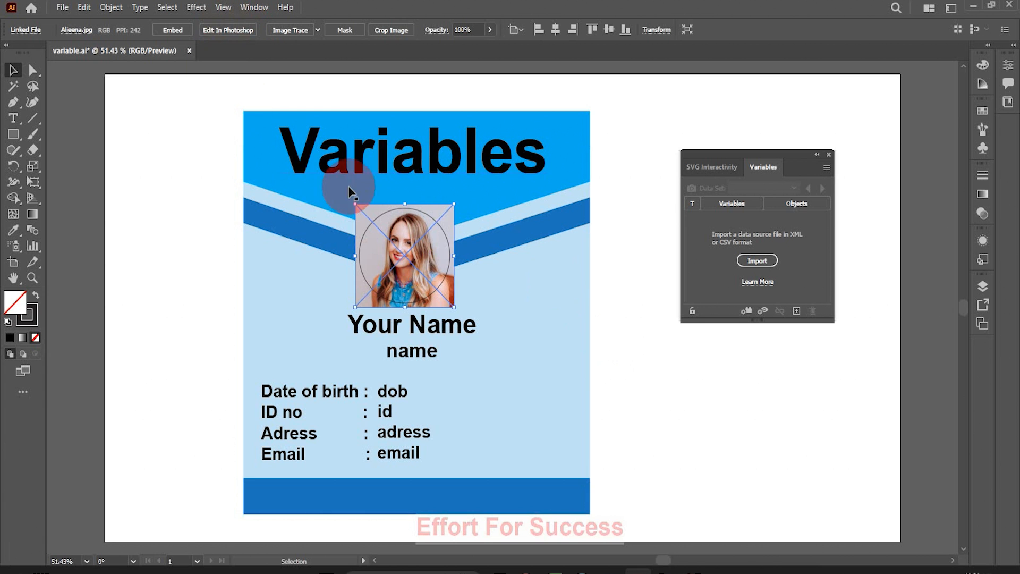
click(659, 407)
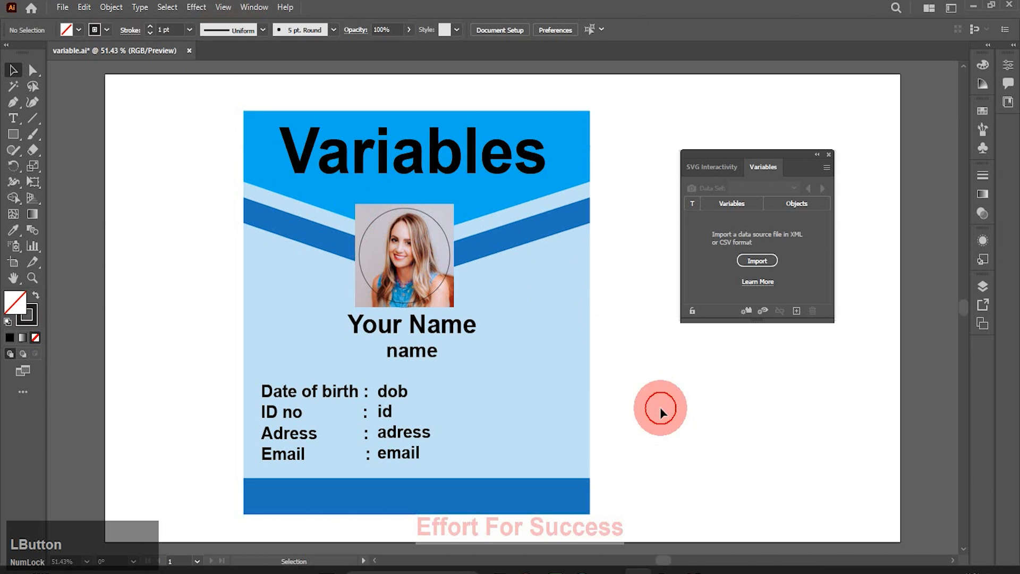
Step: Clip the portrait to the circle outline with a clipping mask
click(429, 297)
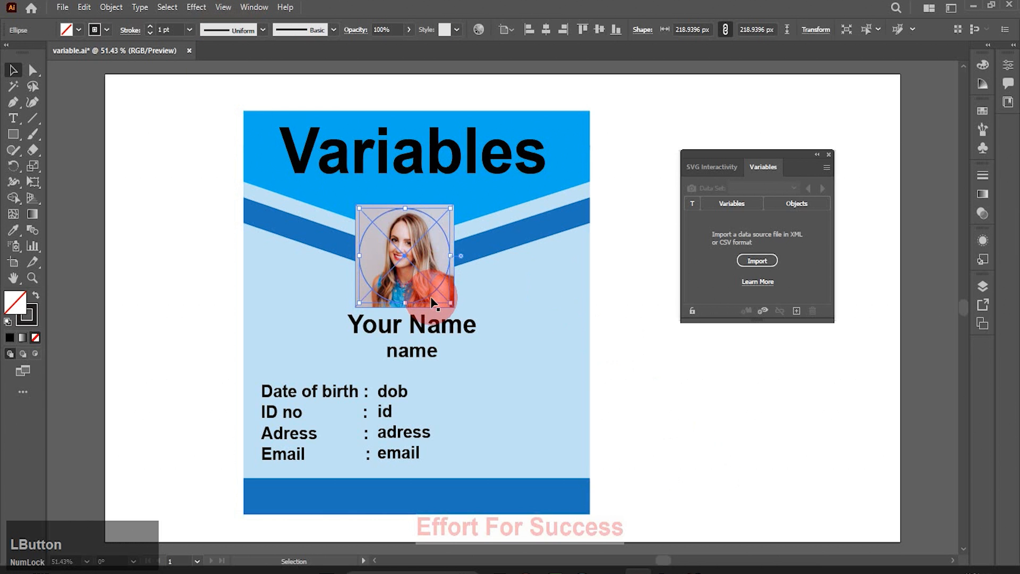
shift+click(446, 215)
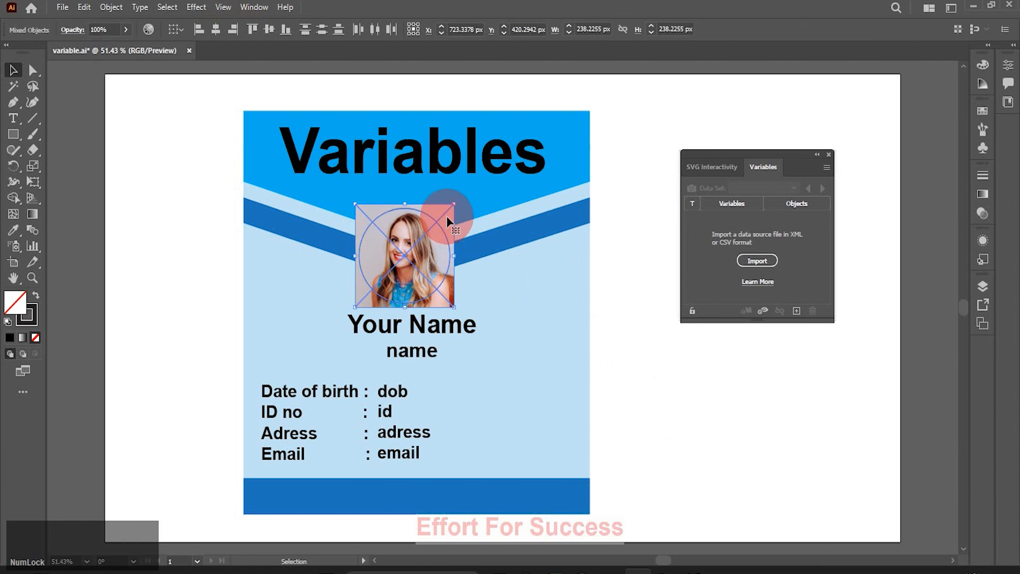
right_click(447, 221)
click(523, 339)
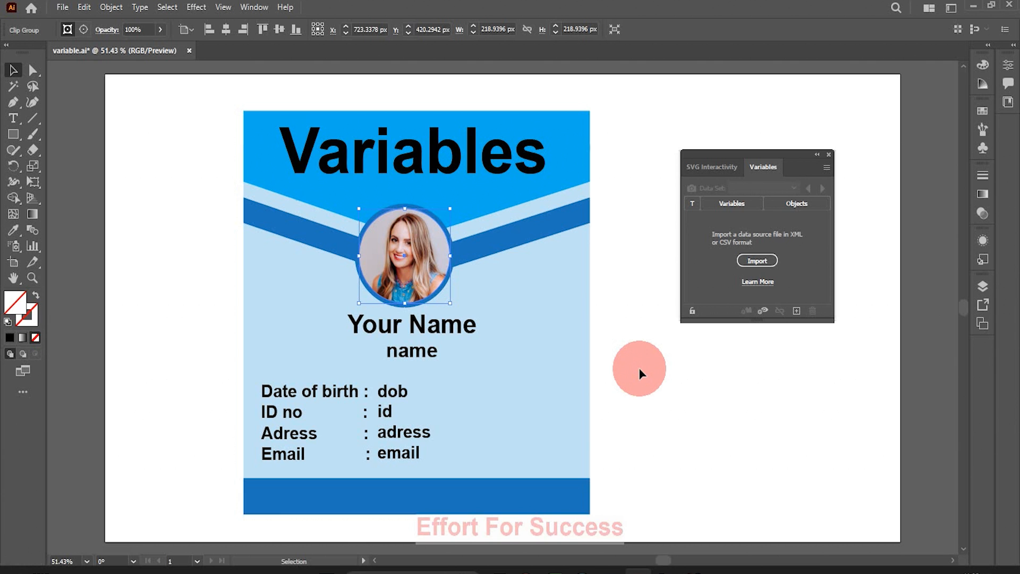
click(643, 357)
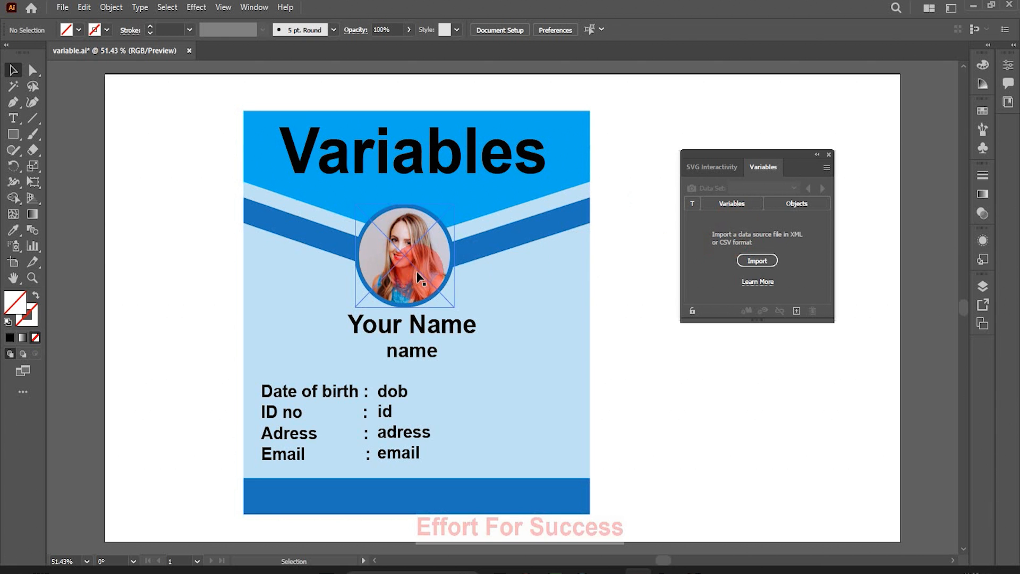
Step: Isolate the linked portrait inside the clip group and make it a dynamic variable
click(417, 273)
double_click(416, 274)
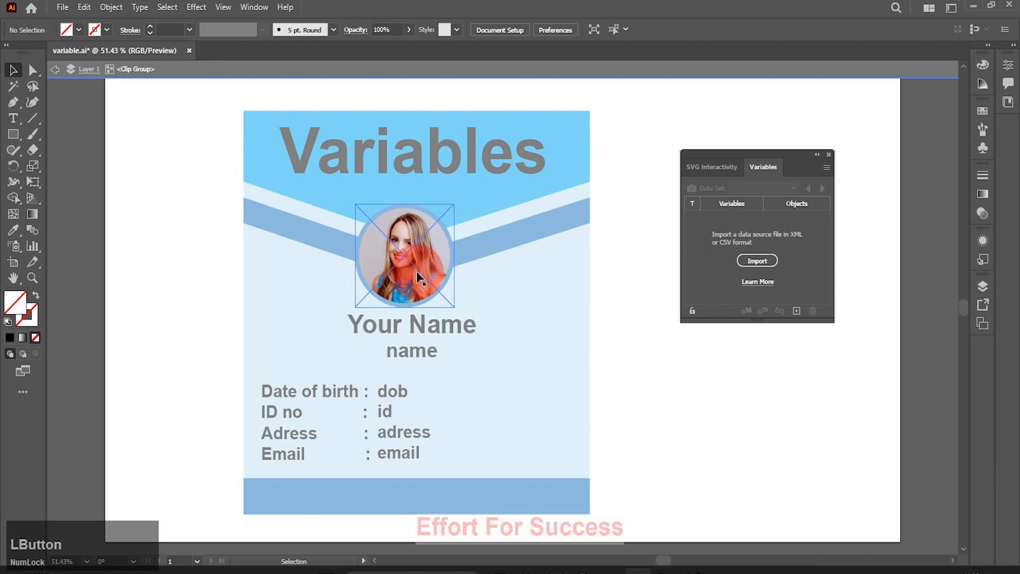
click(414, 281)
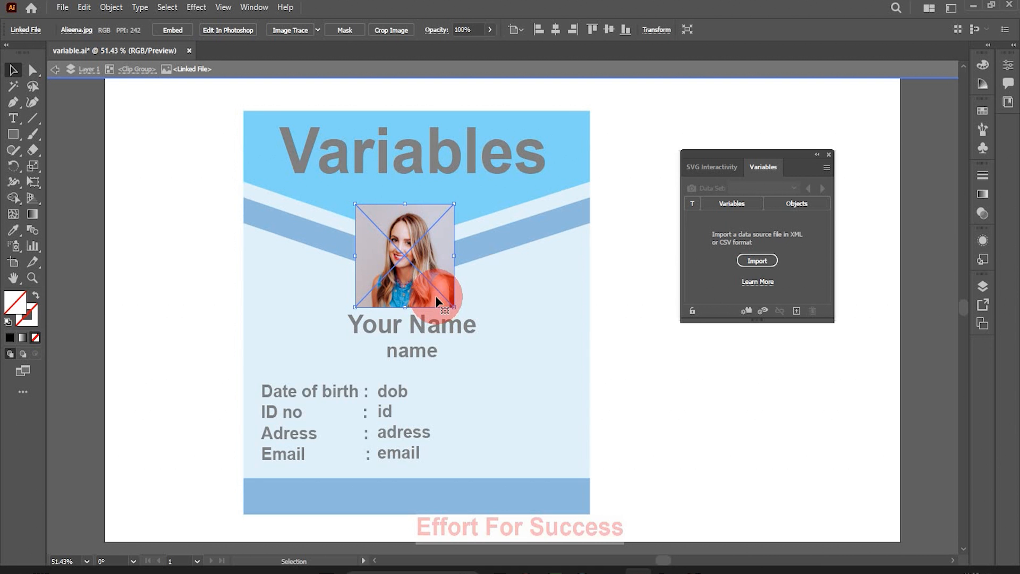
click(744, 309)
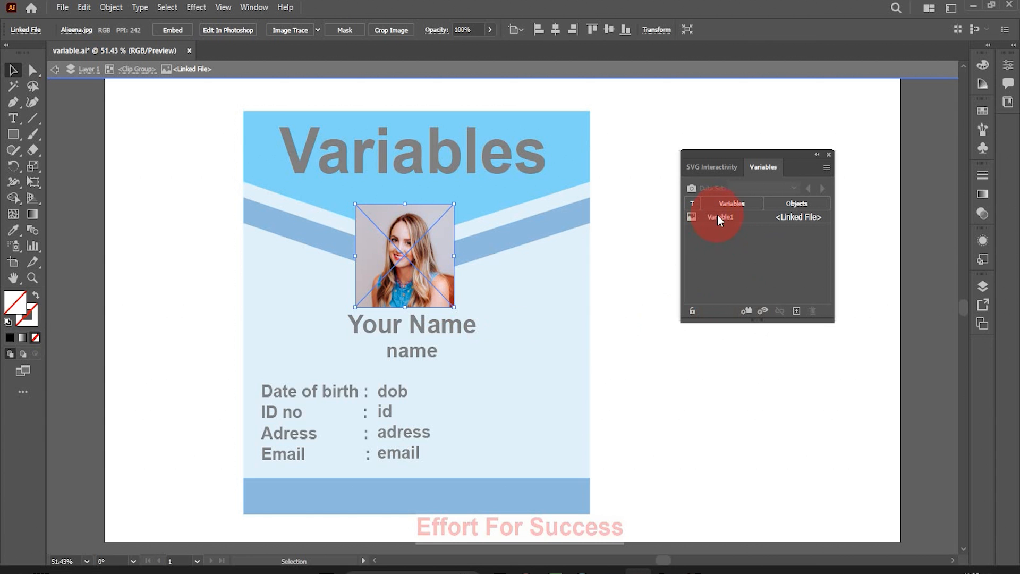
Step: Rename the linked image's variable as photo
double_click(720, 218)
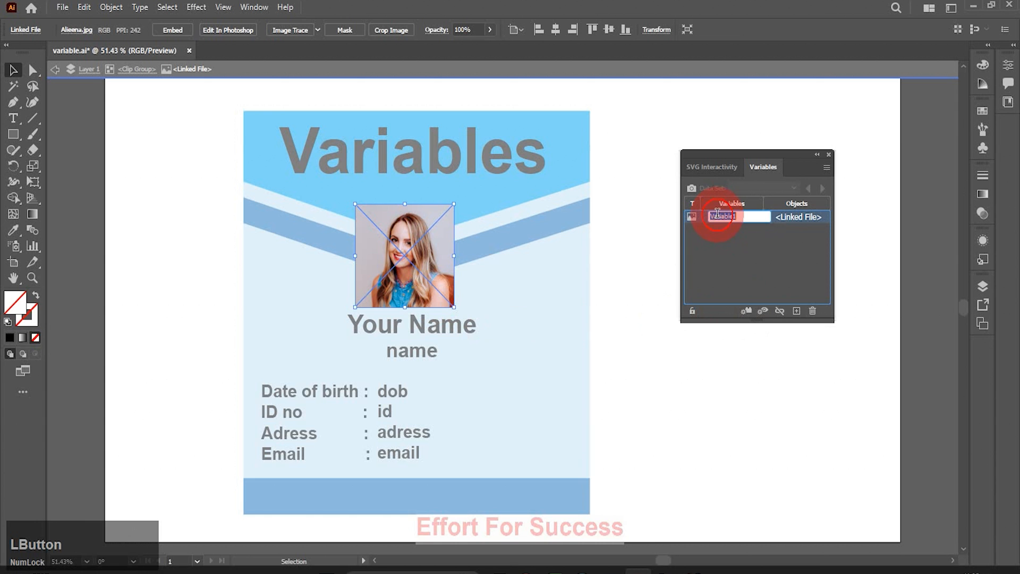
text(photo)
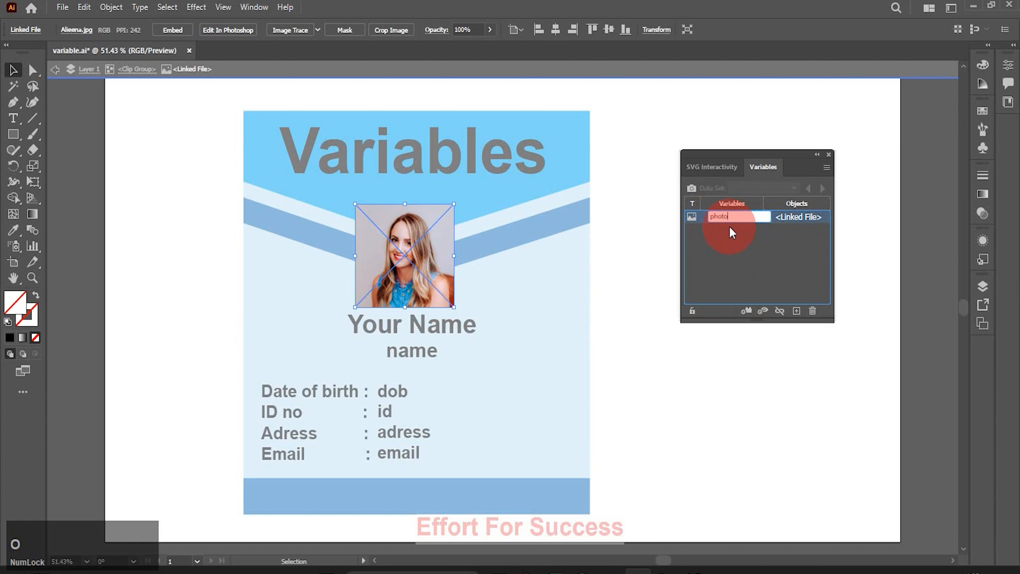
click(719, 240)
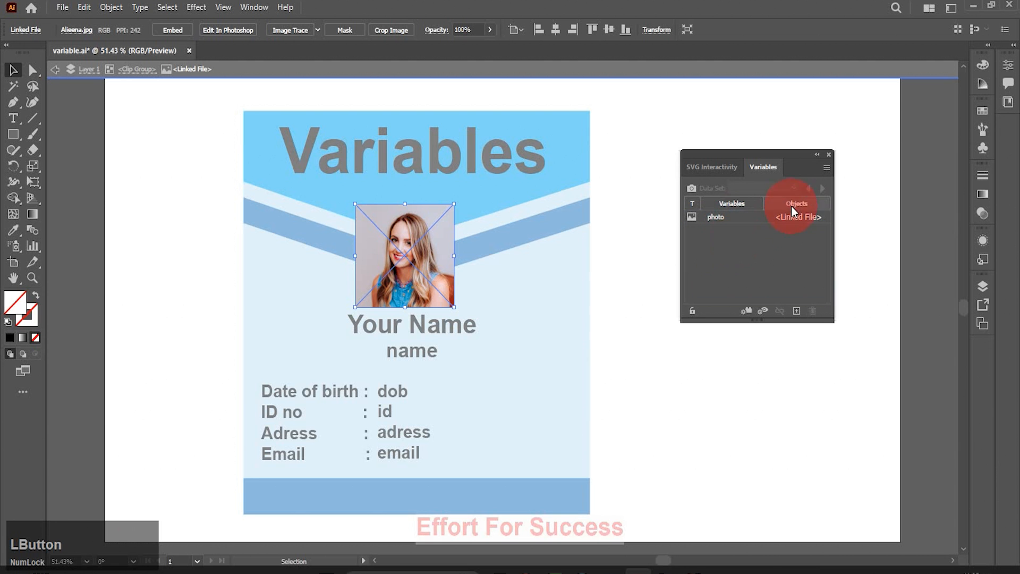
Step: Exit isolation mode on the card artwork and switch to Excel by opening the data workbook from the desktop
double_click(632, 348)
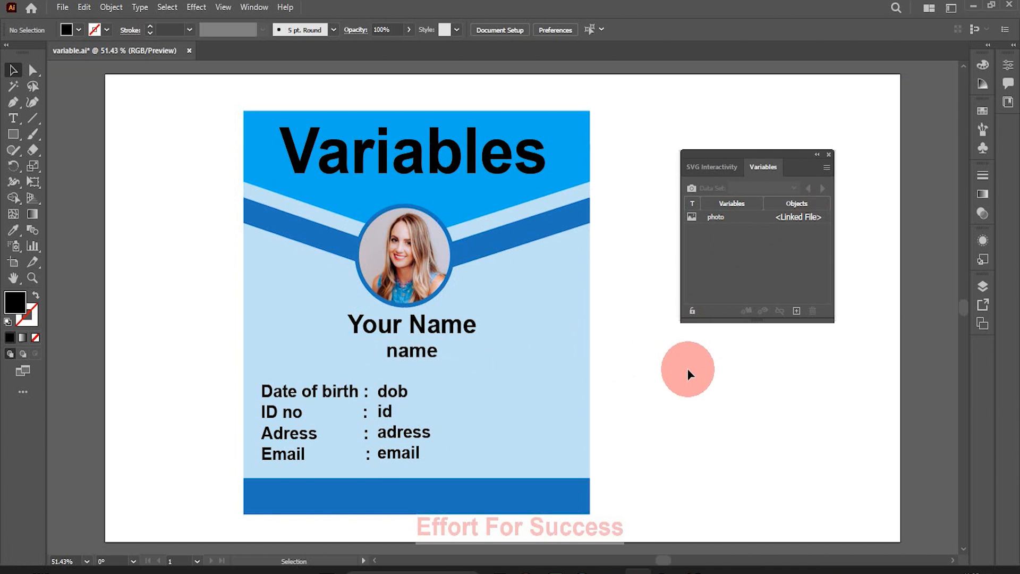
click(974, 9)
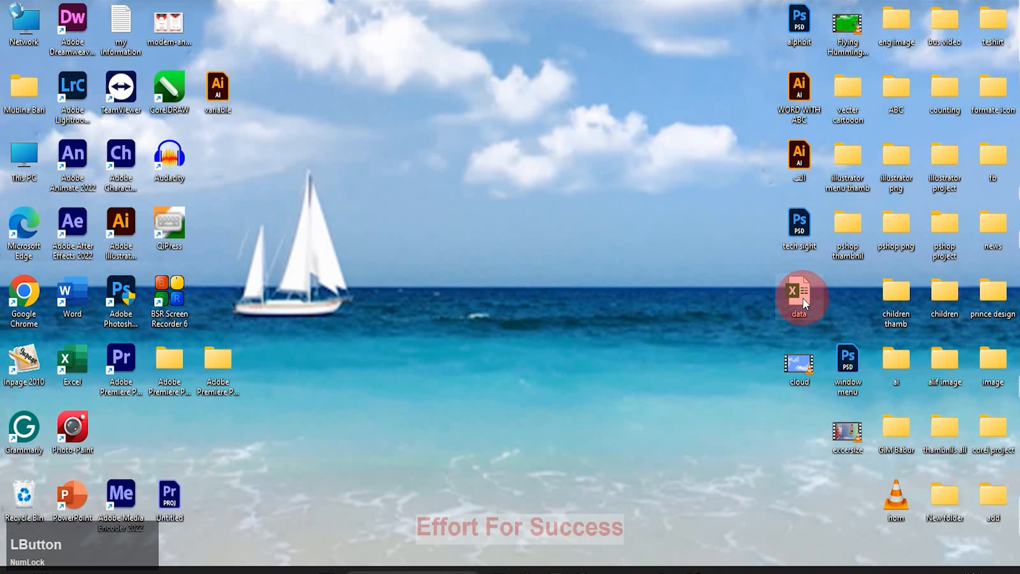
double_click(802, 298)
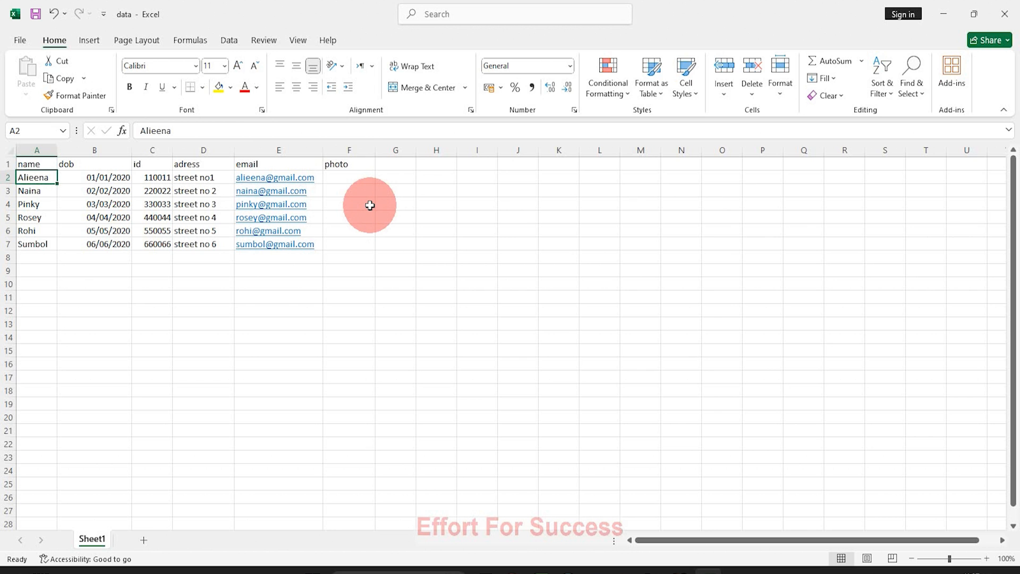
Step: Try to add an @ prefix to the photo header in cell F1
click(357, 163)
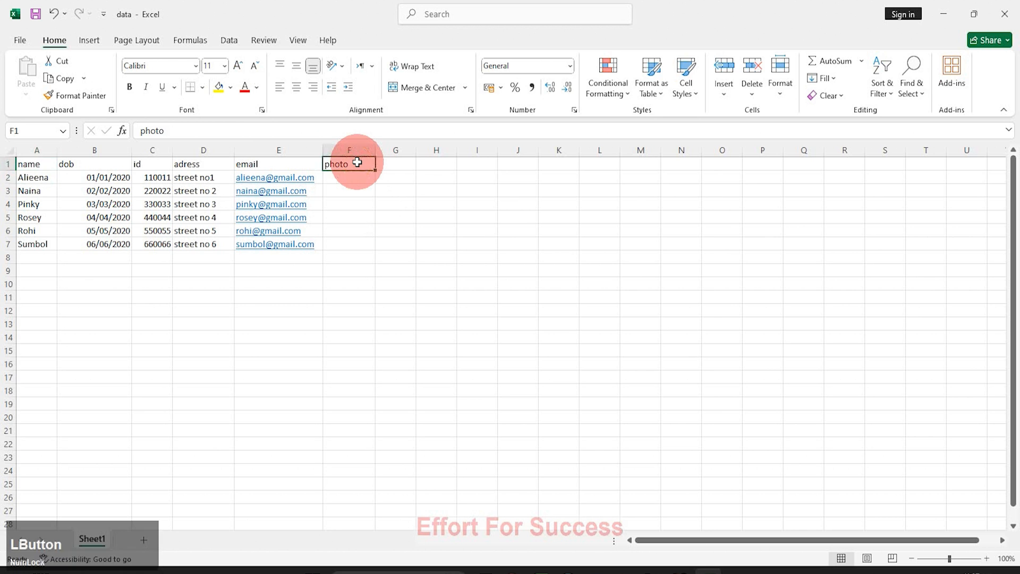
double_click(327, 164)
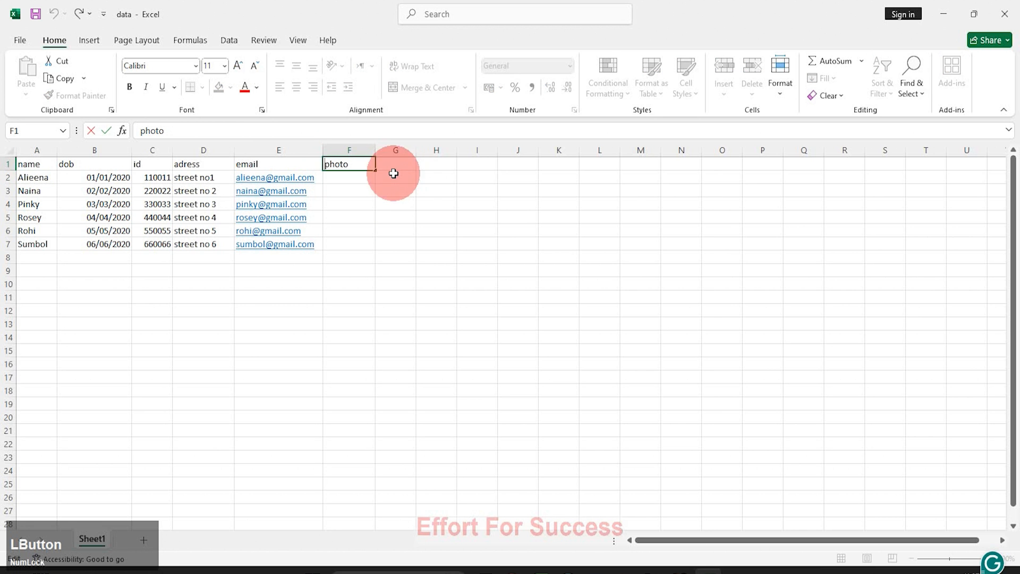
text(@)
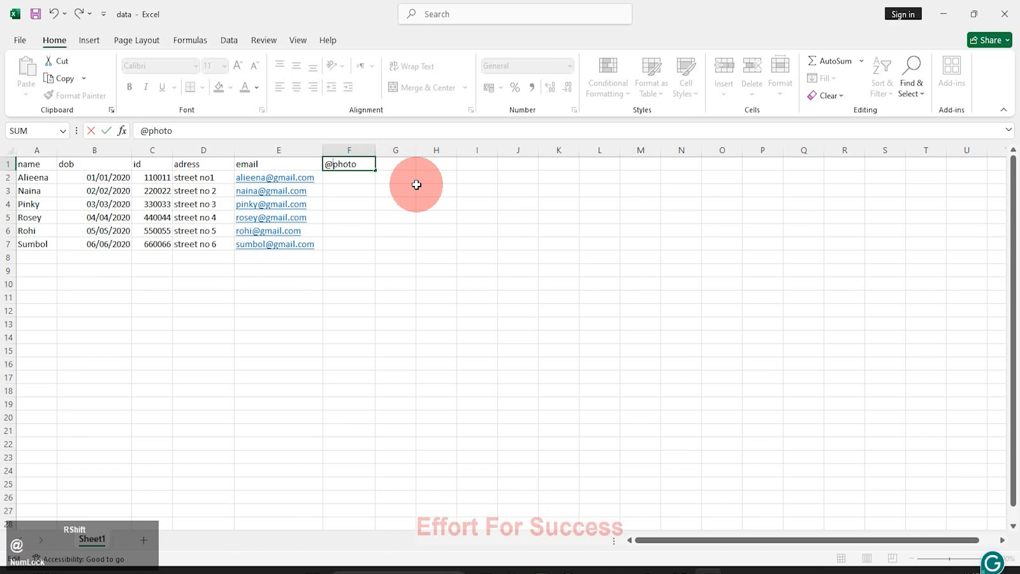
click(343, 177)
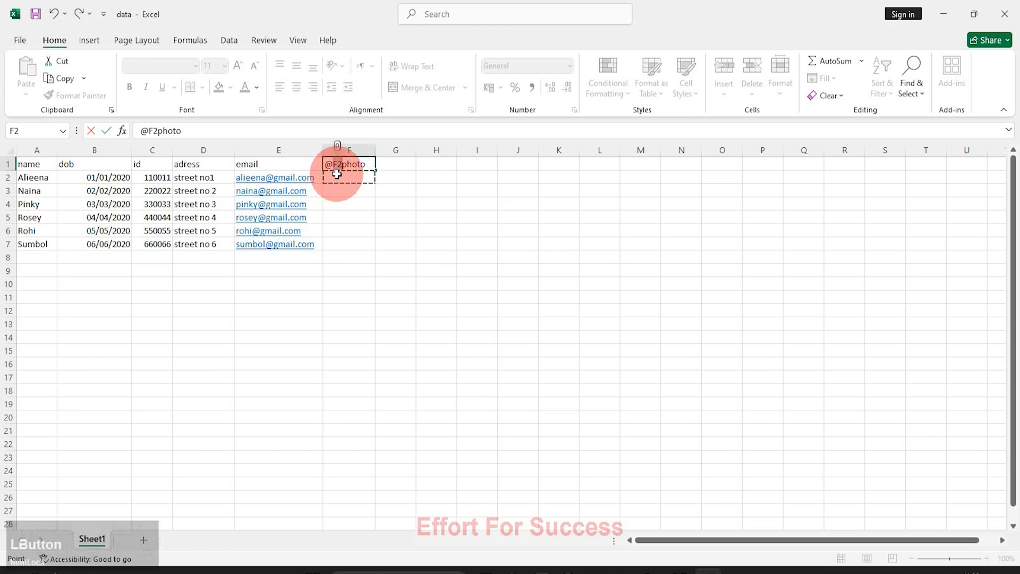
key(BackSpace)
key(BackSpace)
key(BackSpace)
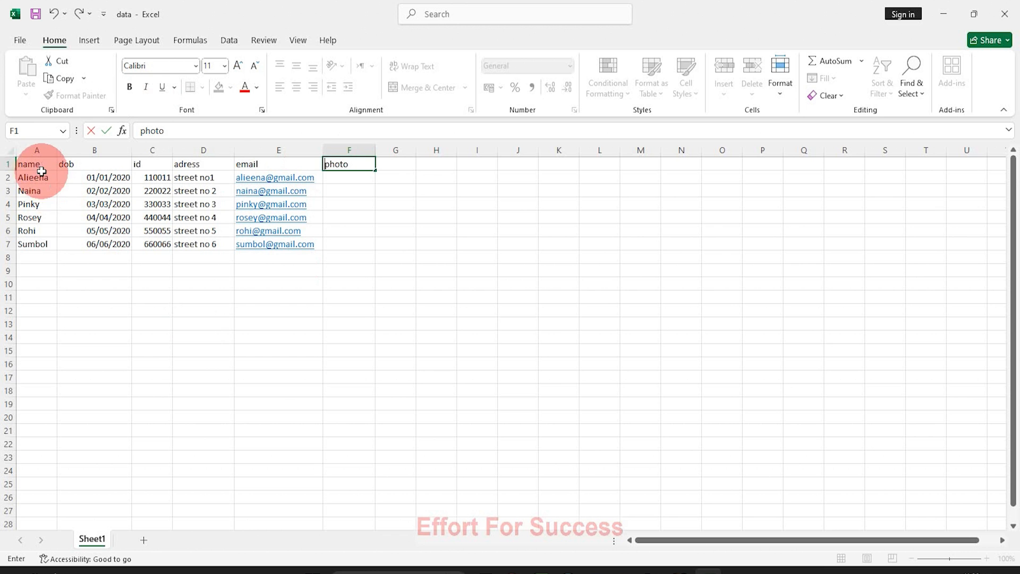
Step: Copy the table A1:F7 with its headers and close the workbook without saving
drag(22, 164, 355, 243)
key(ctrl+c)
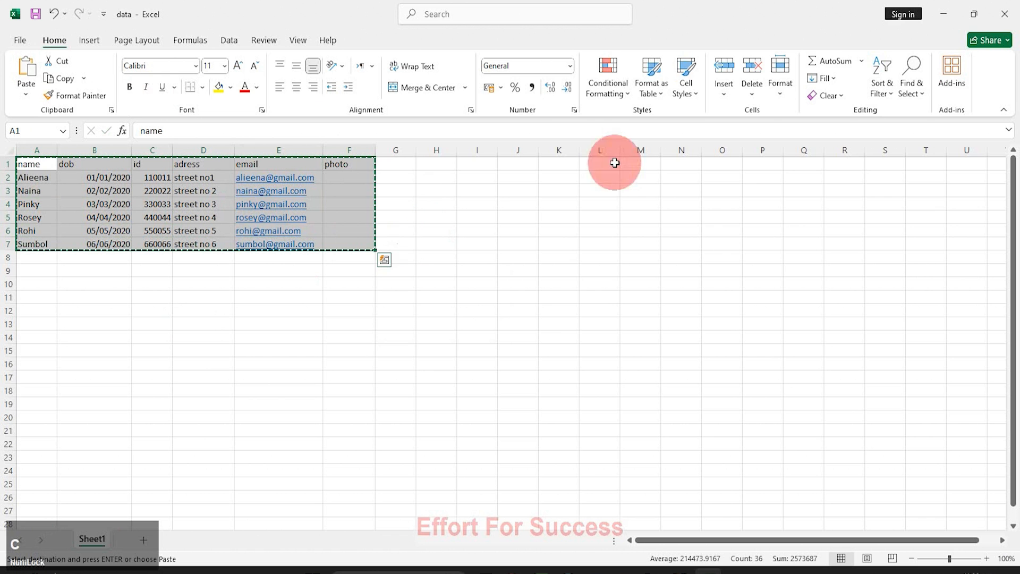
click(1003, 20)
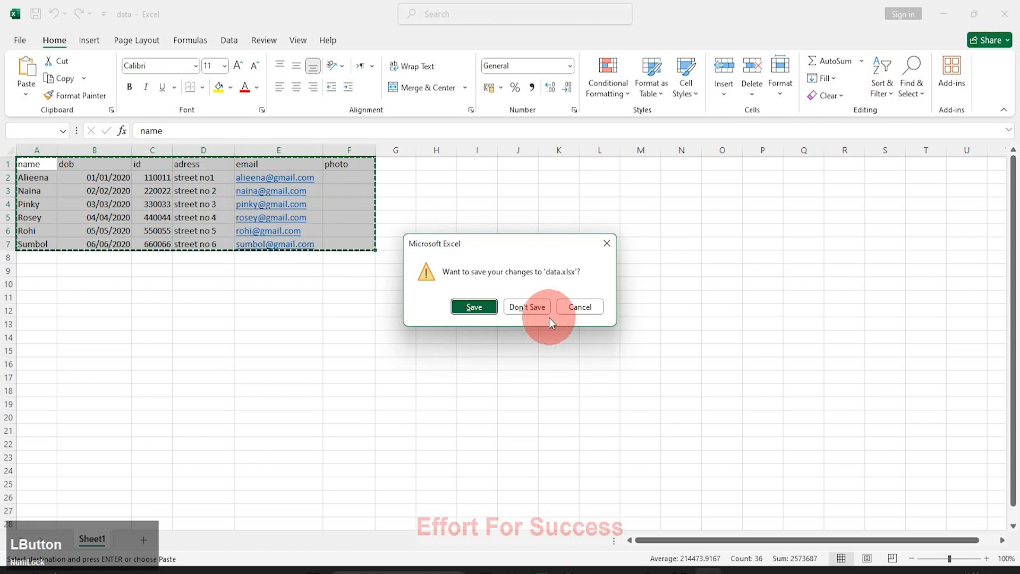
click(512, 308)
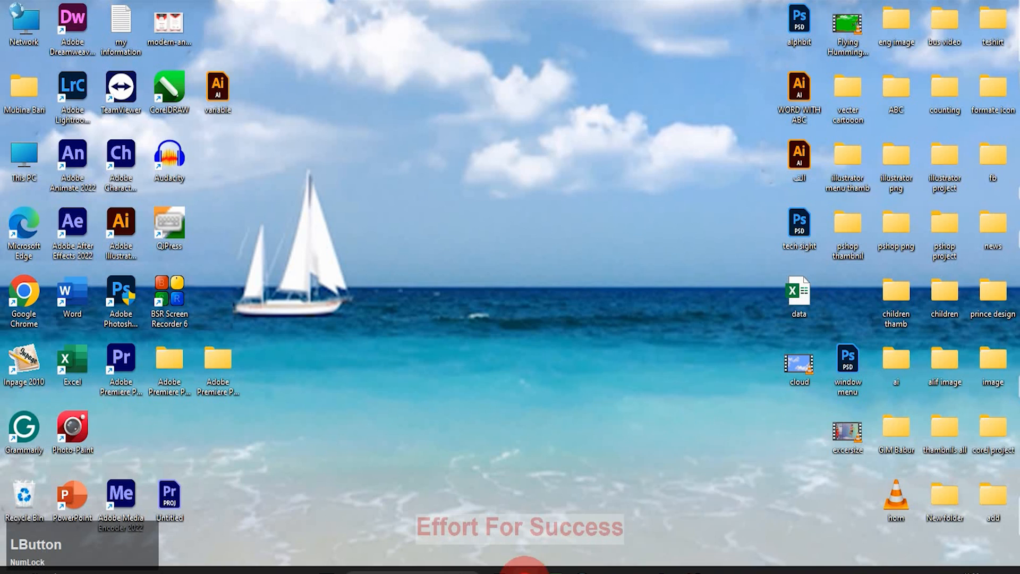
Step: Switch to Chrome, open Google Sheets and create a blank spreadsheet
click(525, 572)
click(968, 99)
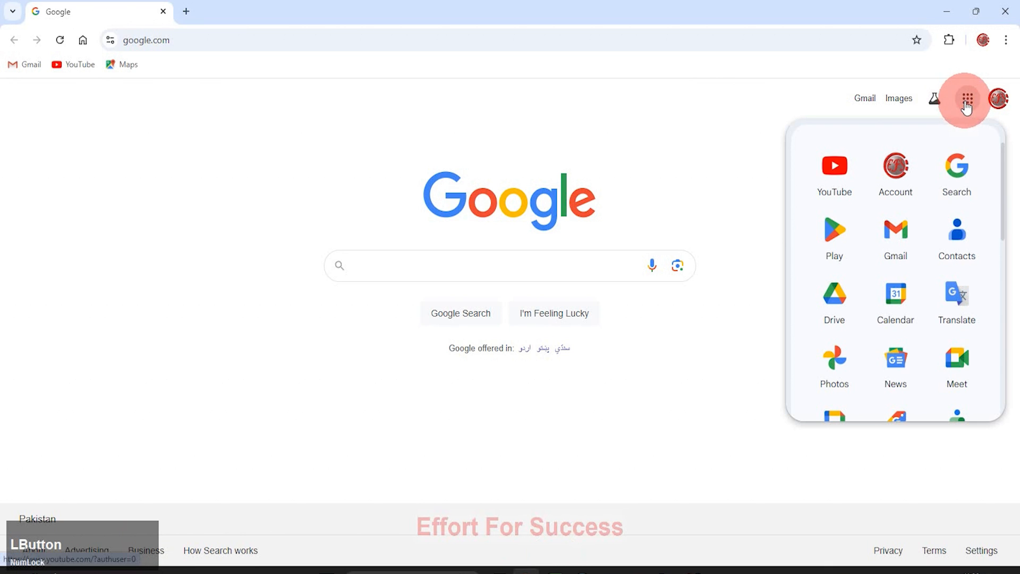
drag(1002, 227, 1004, 311)
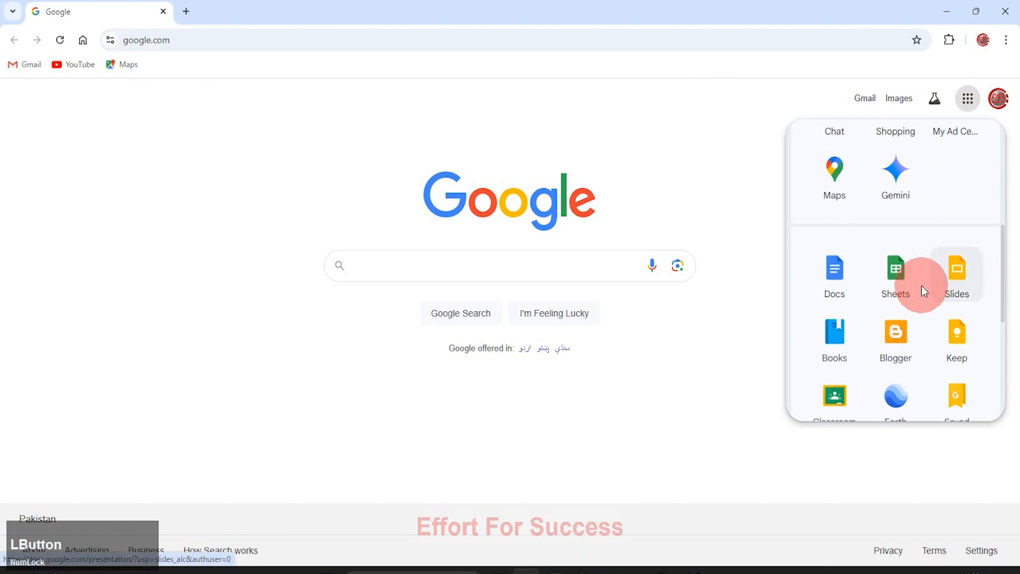
click(896, 273)
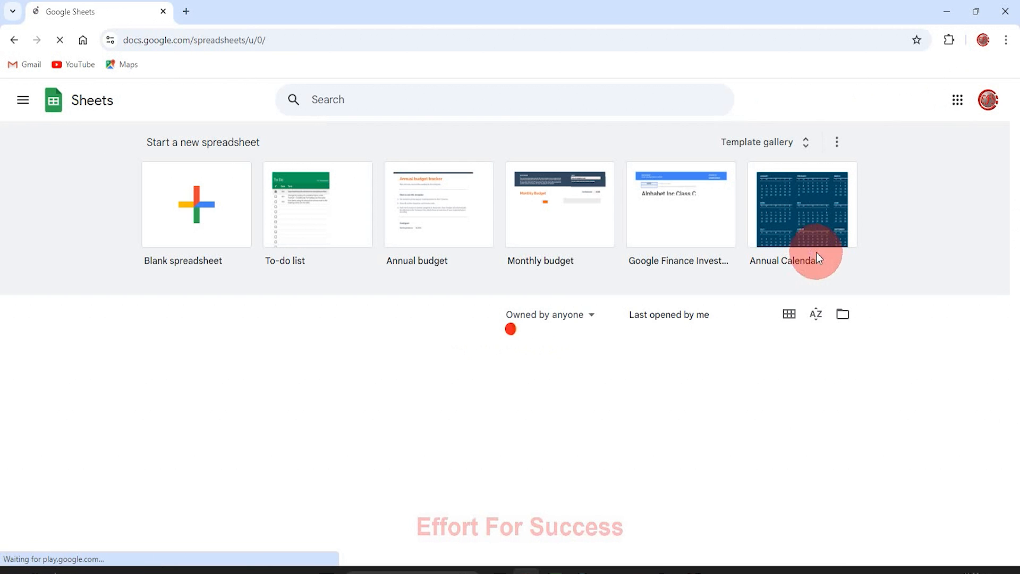
click(192, 209)
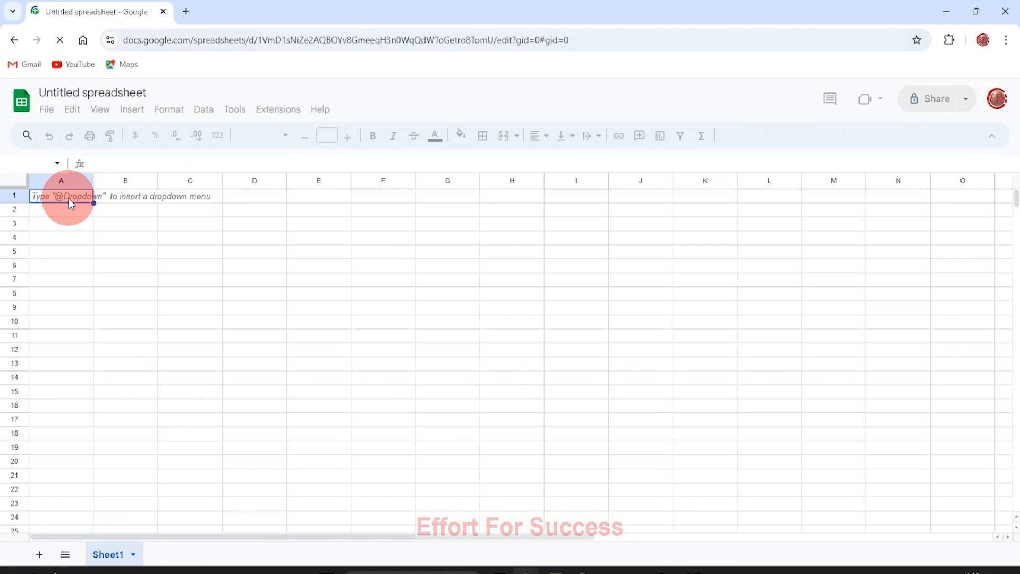
Step: Paste the copied table starting at A1 and widen the email column to fit its addresses
key(ctrl)
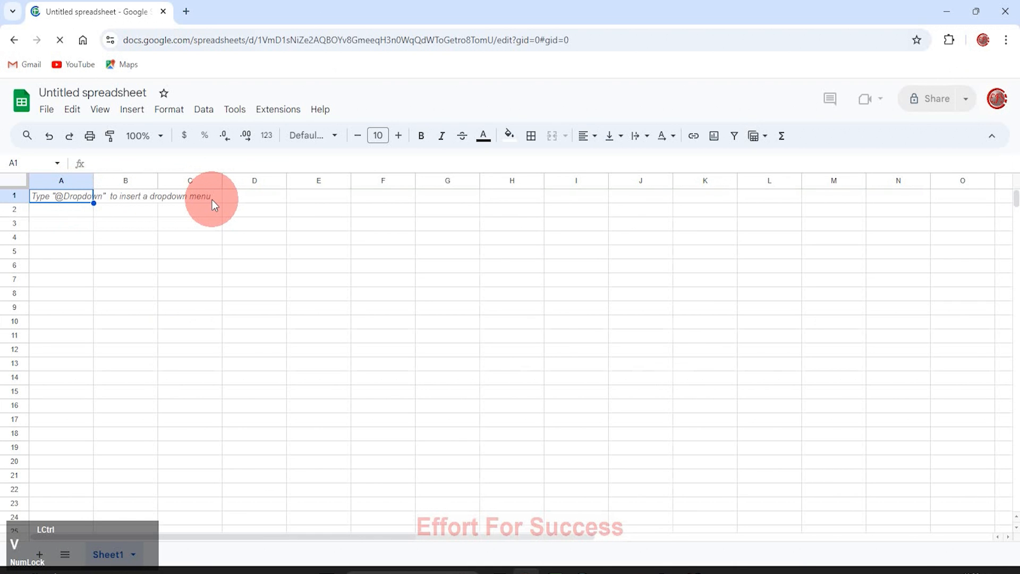
key(ctrl+v)
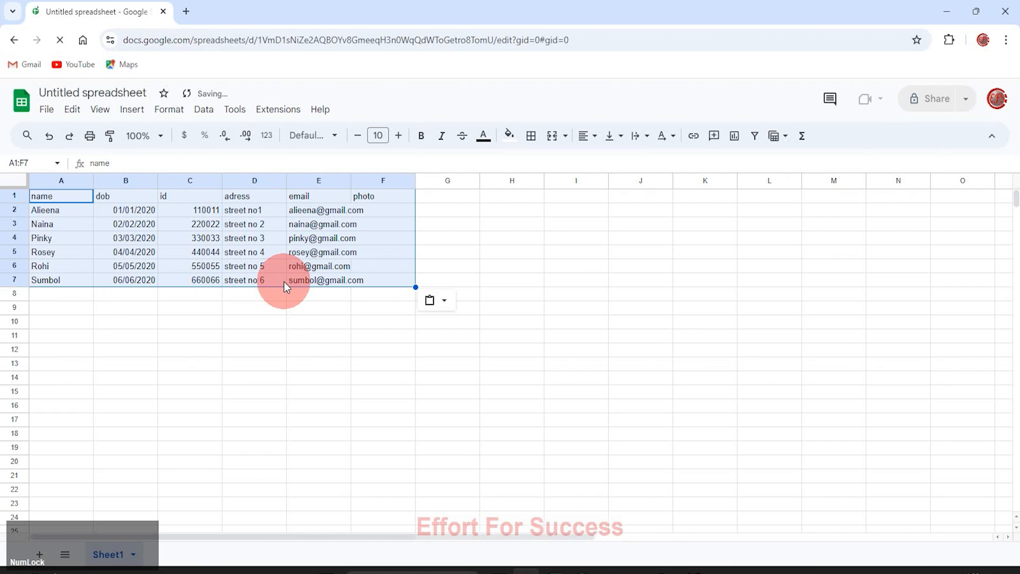
drag(350, 180, 370, 181)
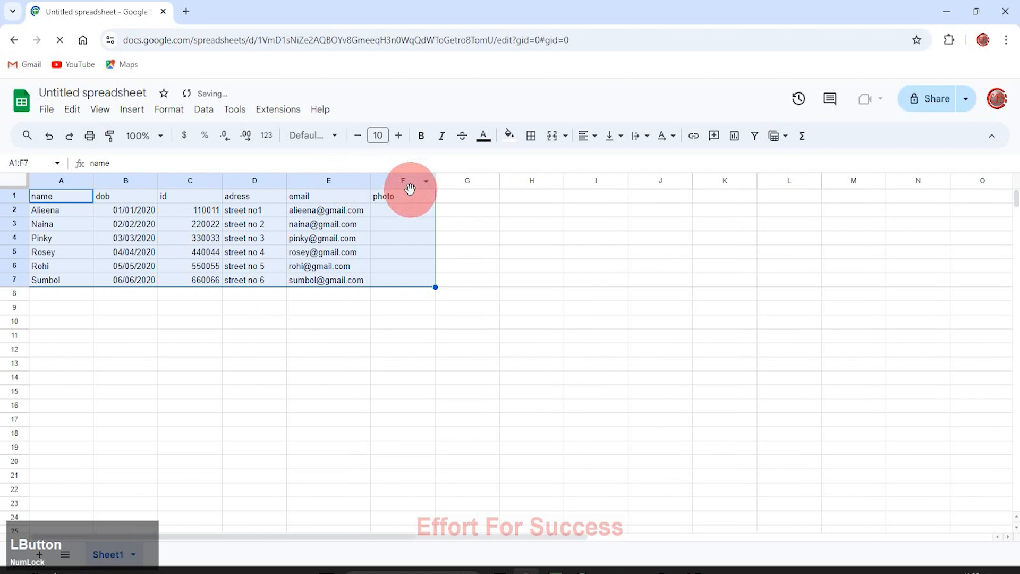
click(374, 198)
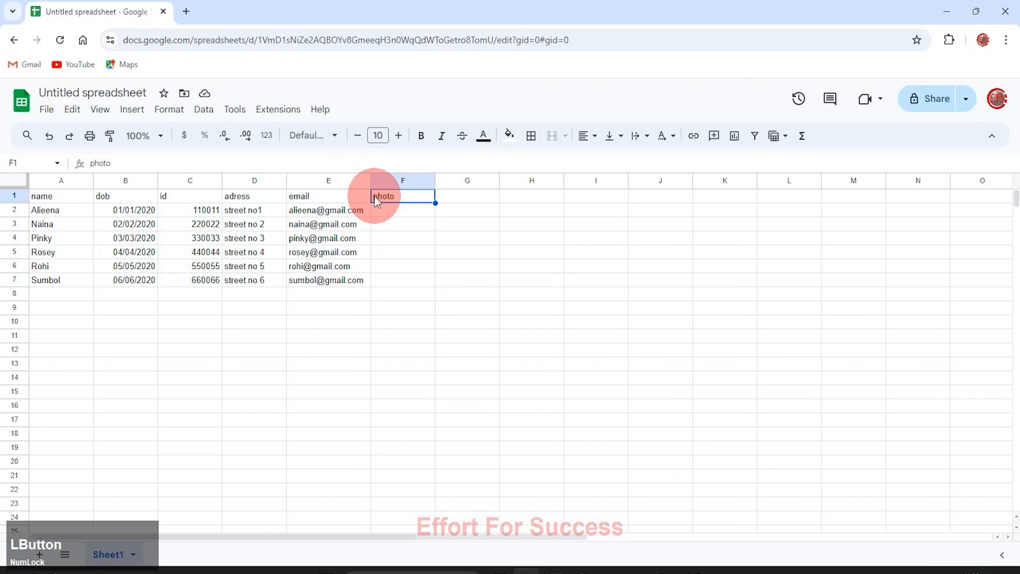
double_click(374, 196)
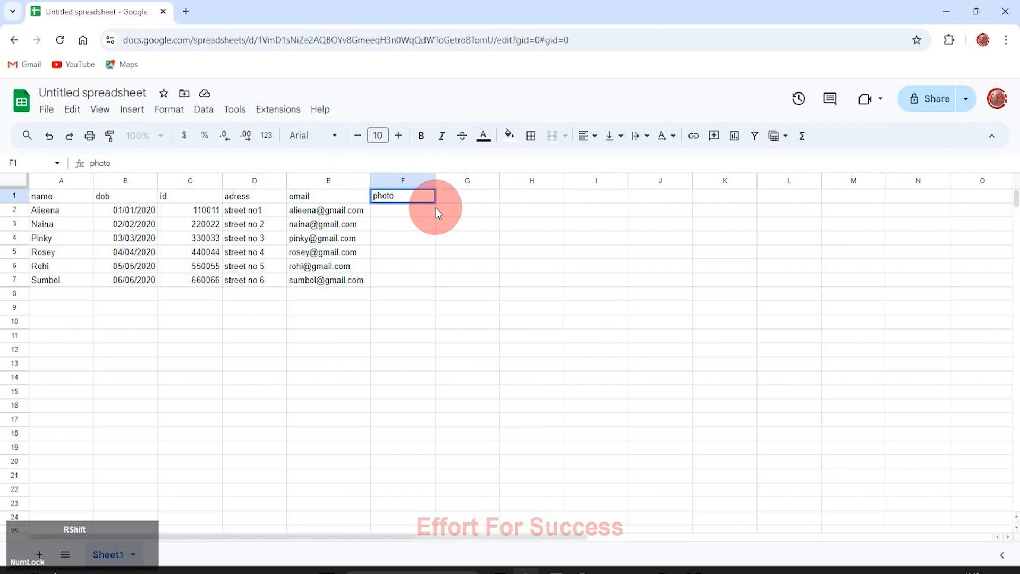
text(@)
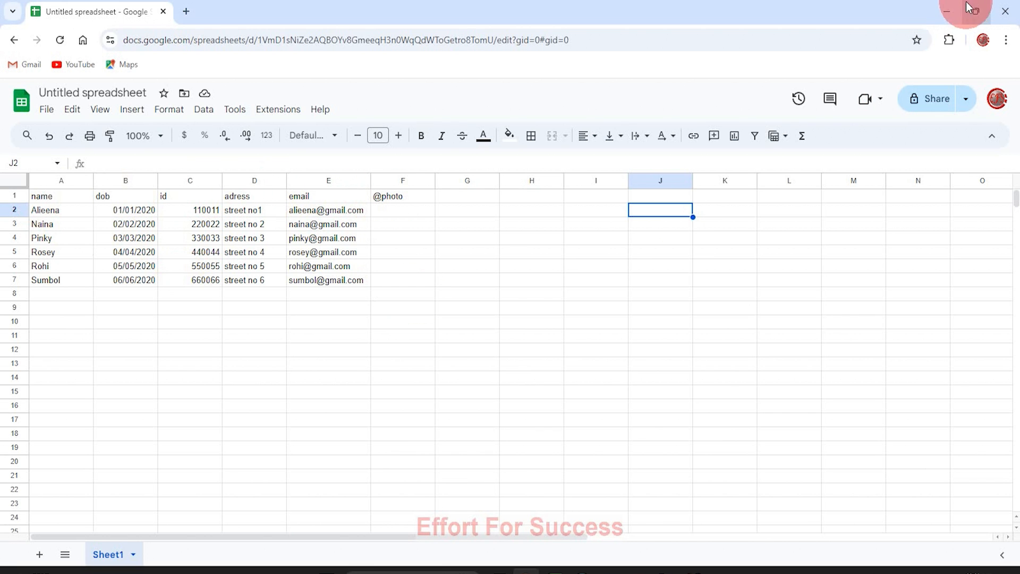
Step: Switch to File Explorer and open the photo folder inside the card folder on drive E2 (G:)
click(950, 20)
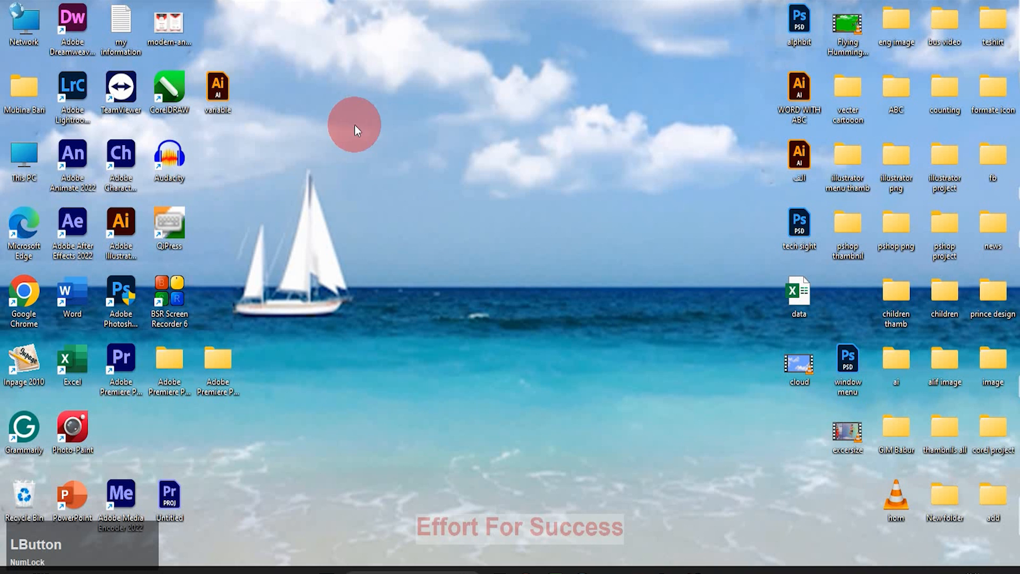
double_click(22, 155)
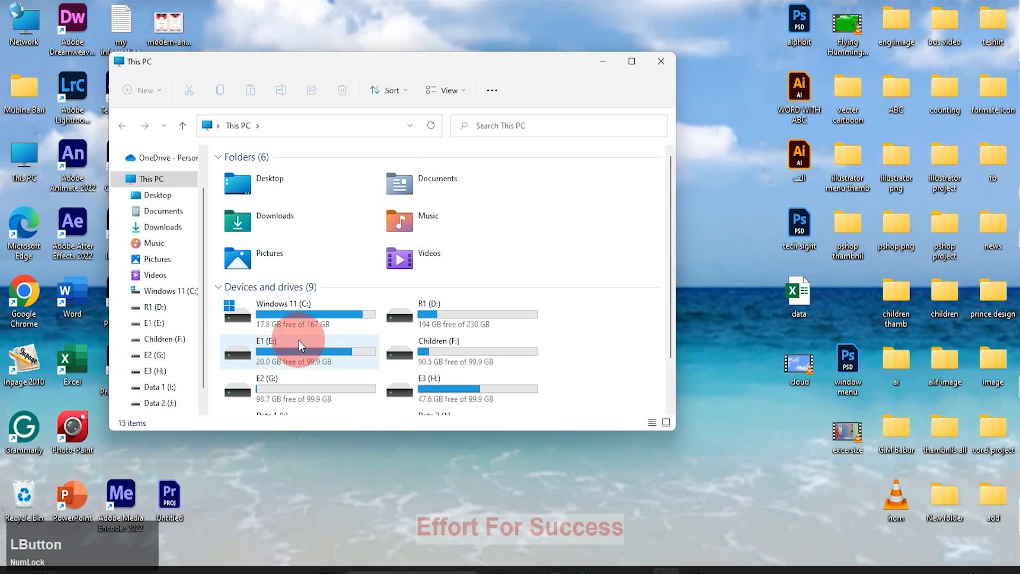
click(159, 356)
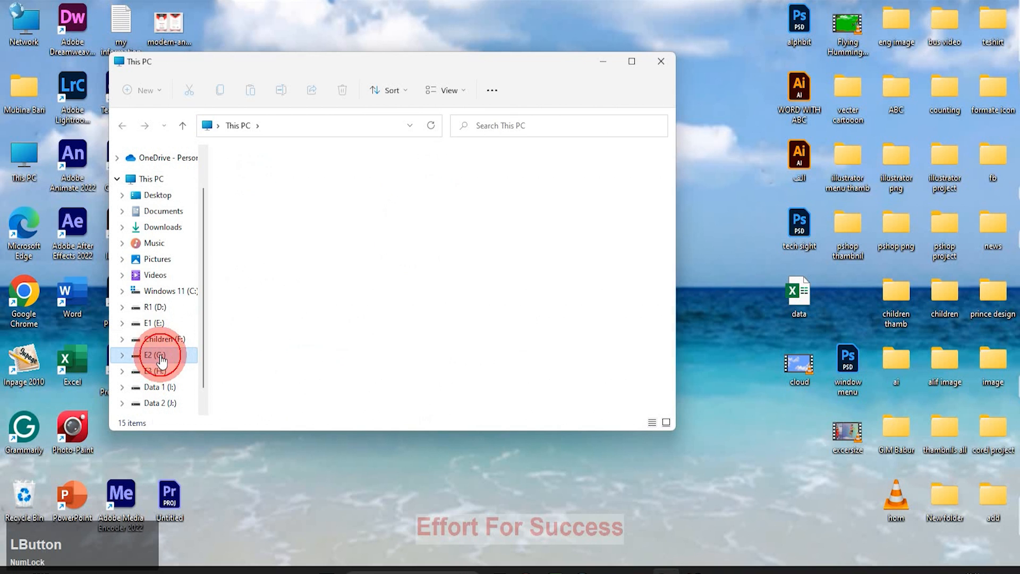
double_click(408, 205)
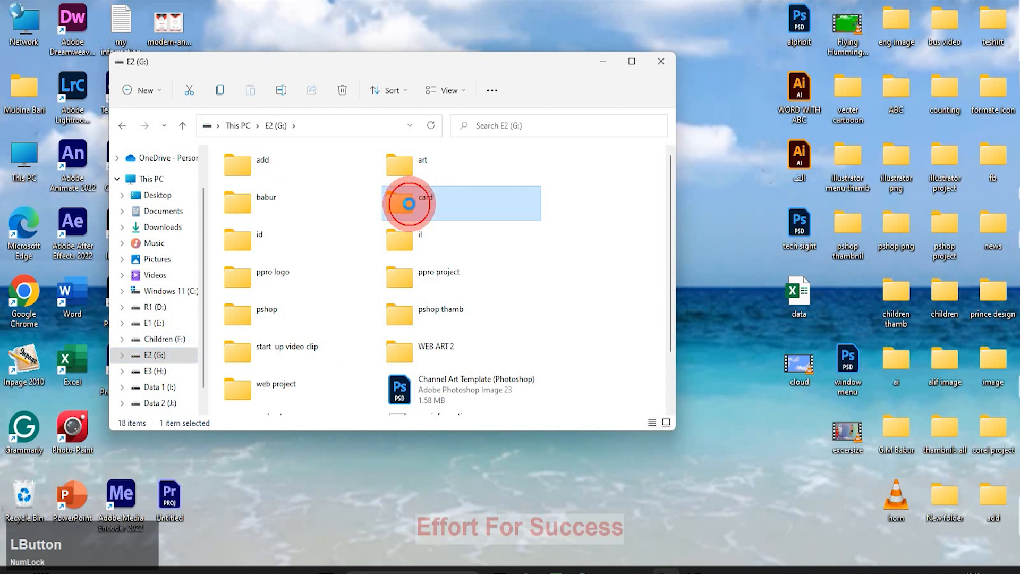
click(240, 168)
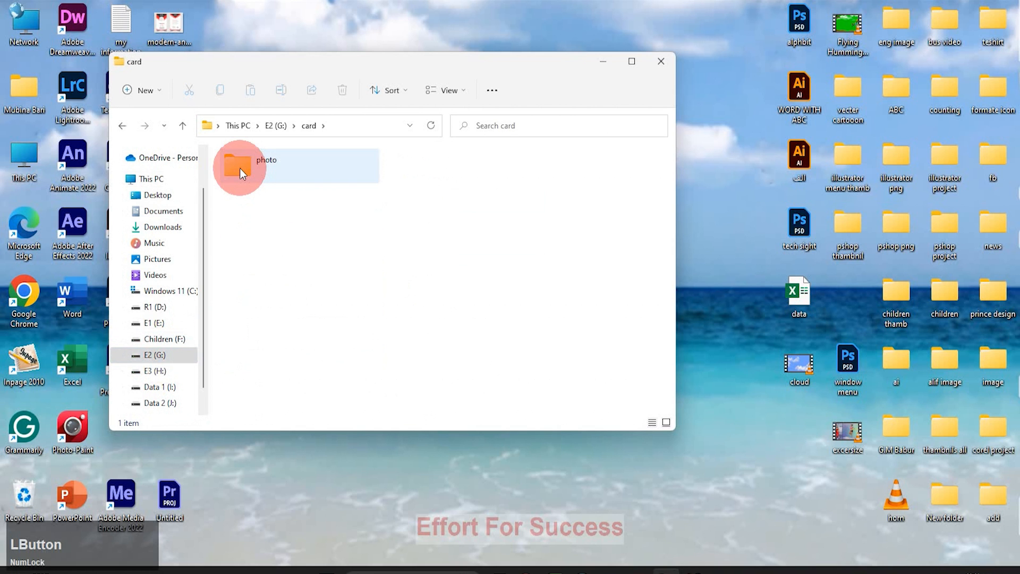
click(240, 168)
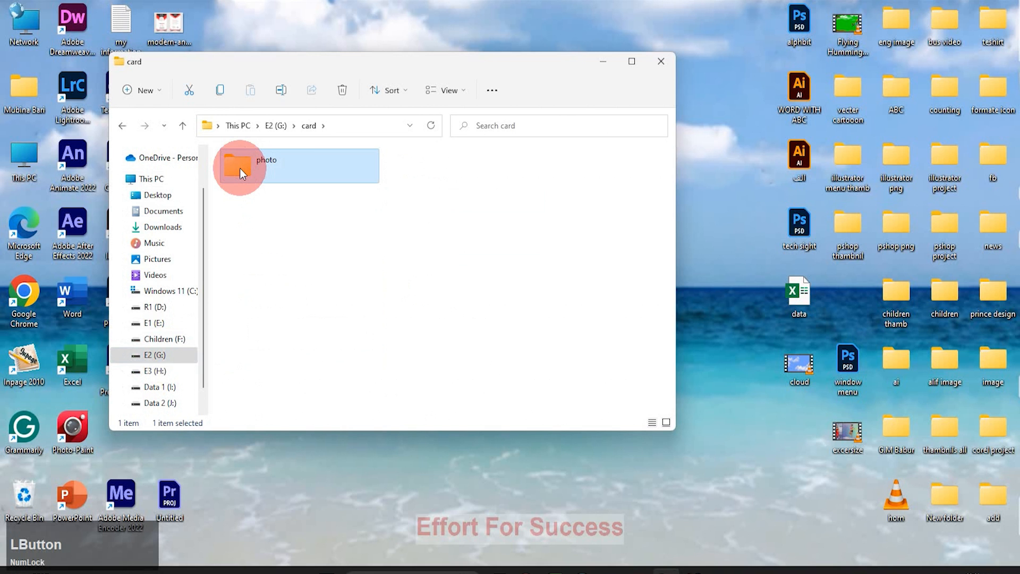
double_click(240, 168)
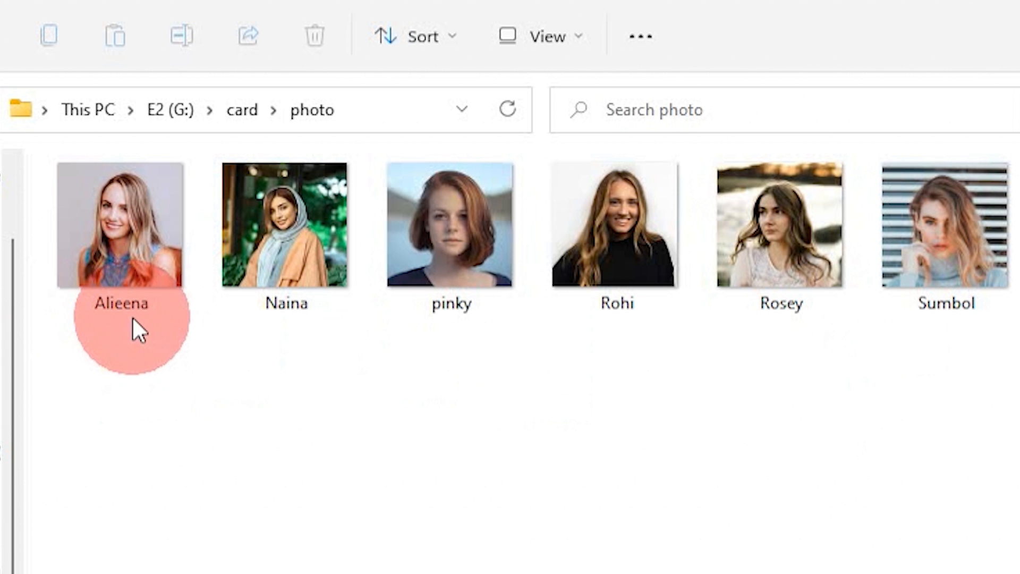
Step: Select the first portrait in the folder and copy the folder path G:\card\photo
mouse_move(127, 311)
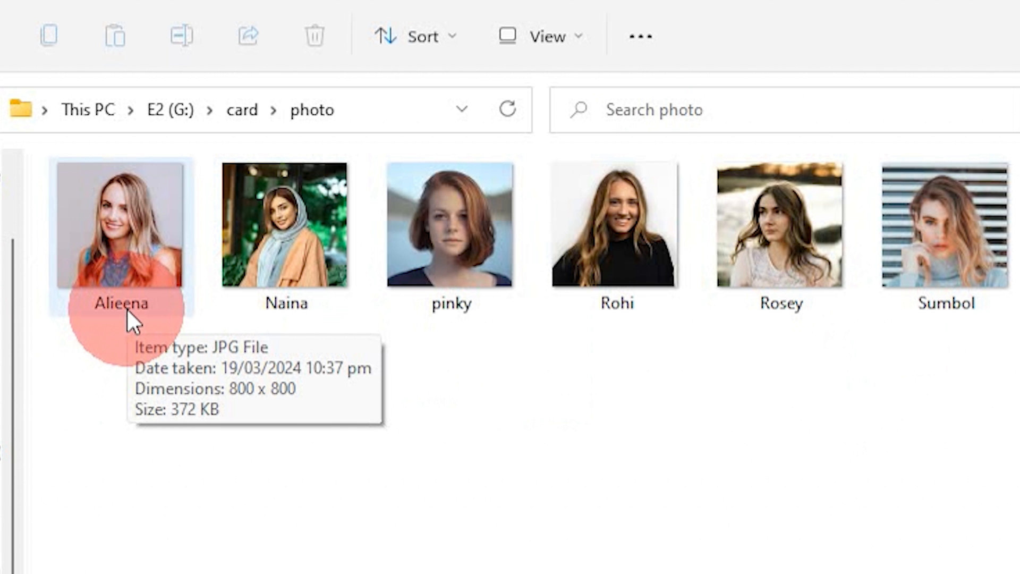
click(107, 272)
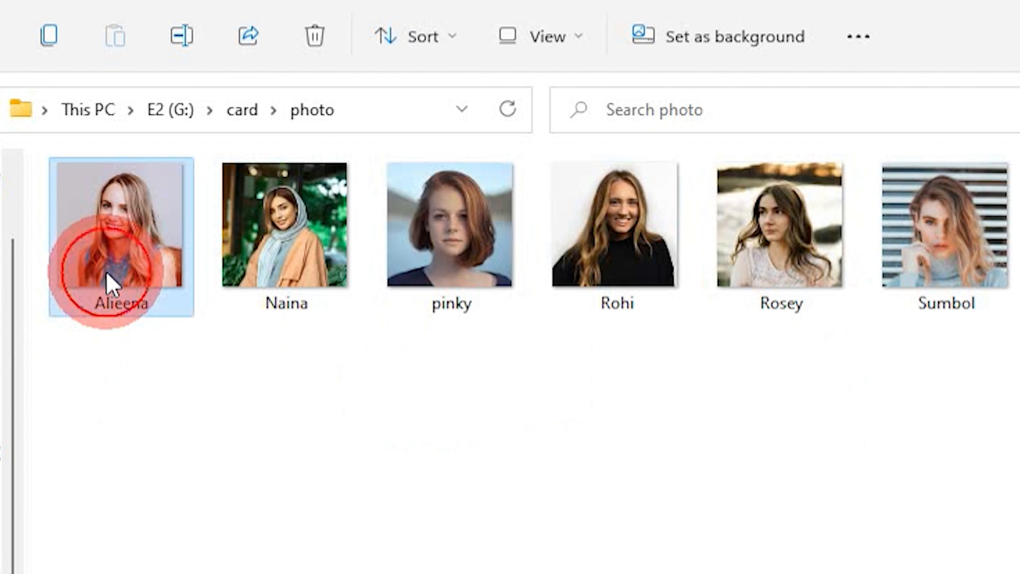
click(365, 110)
key(ctrl+c)
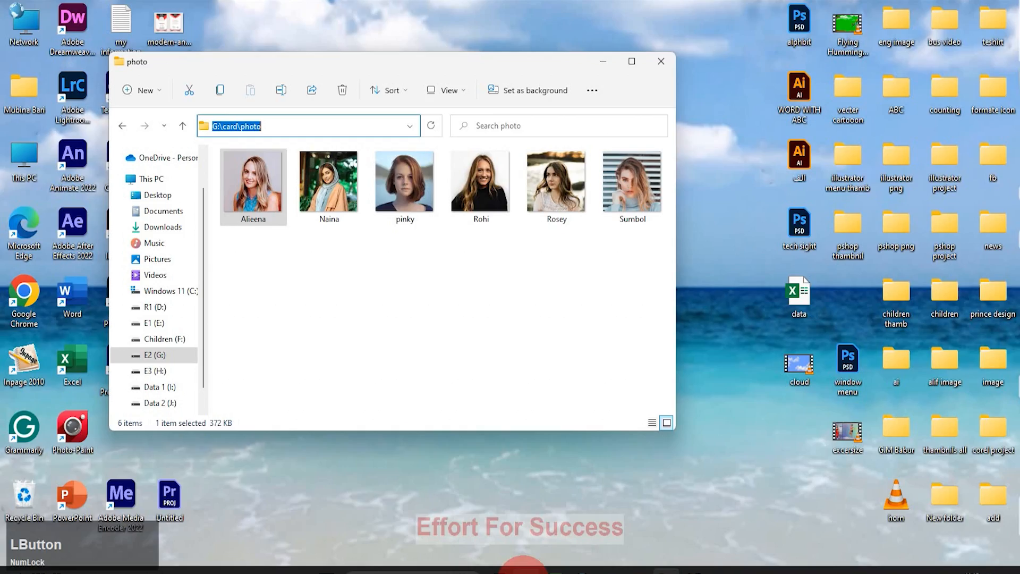
Step: Switch to Google Sheets, paste the folder path into F2 and extend it to G:\card\photo\.jpg
click(523, 573)
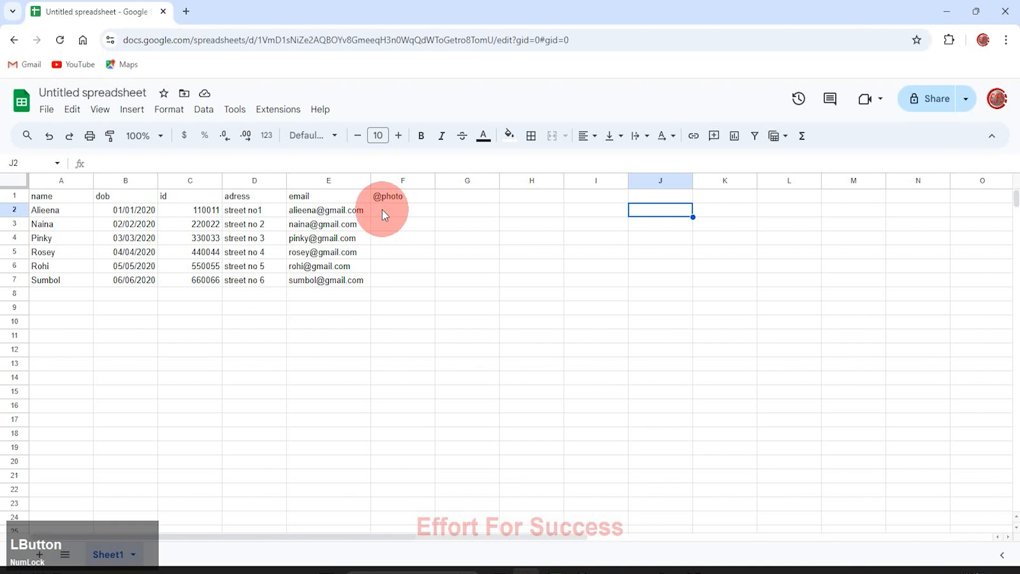
click(378, 211)
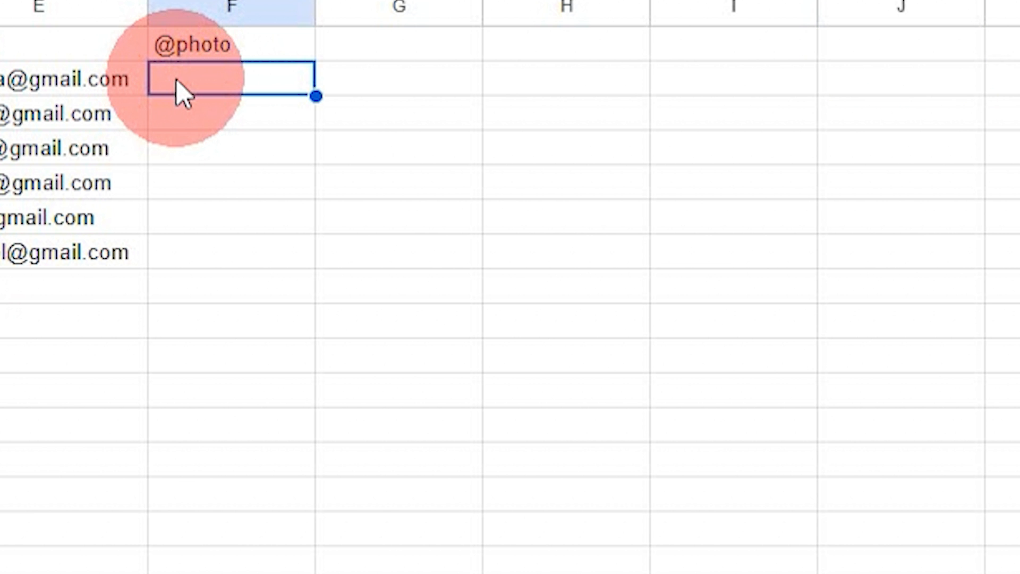
key(ctrl+v)
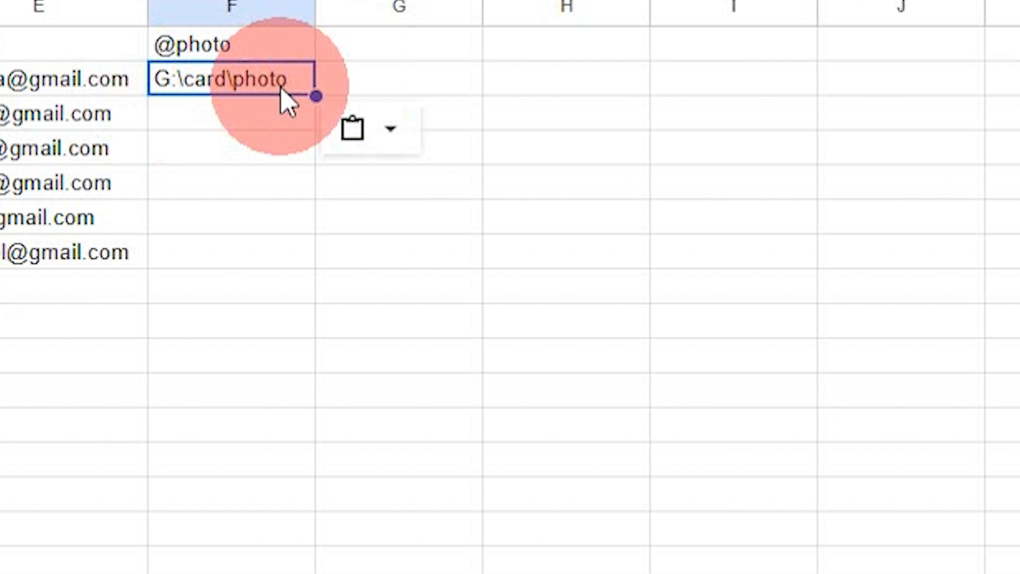
double_click(308, 80)
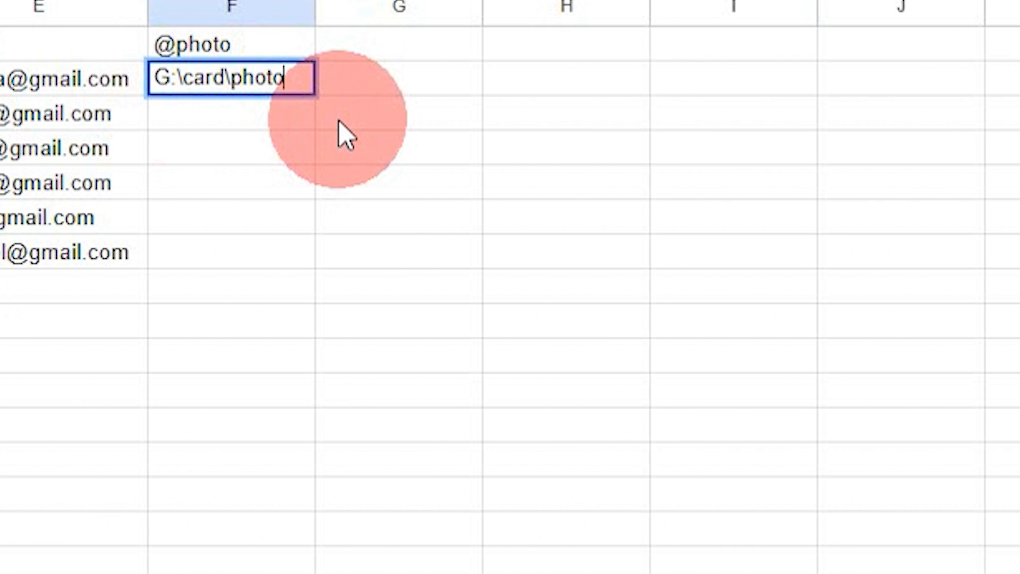
text(\.)
text(jpg)
Step: Copy the path text G:\card\photo\.jpg from F2 into each of the cells F3 to F7
drag(332, 75, 160, 75)
key(ctrl+c)
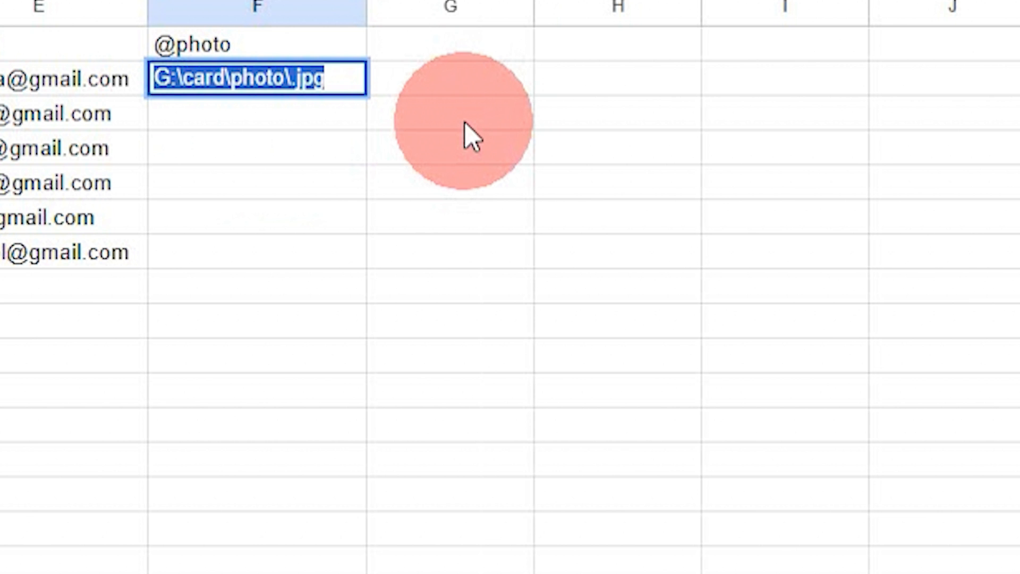
click(238, 115)
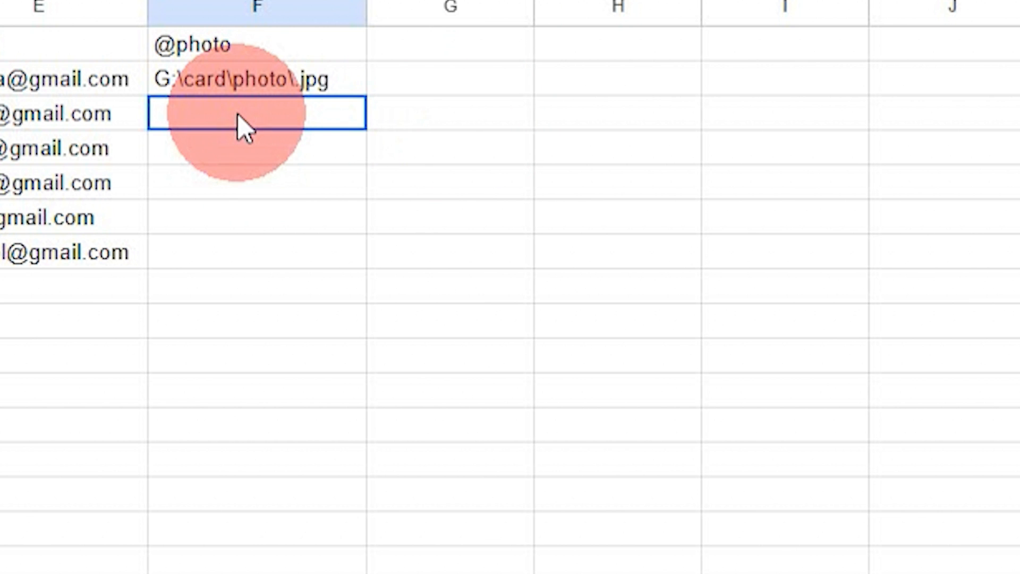
key(ctrl+v)
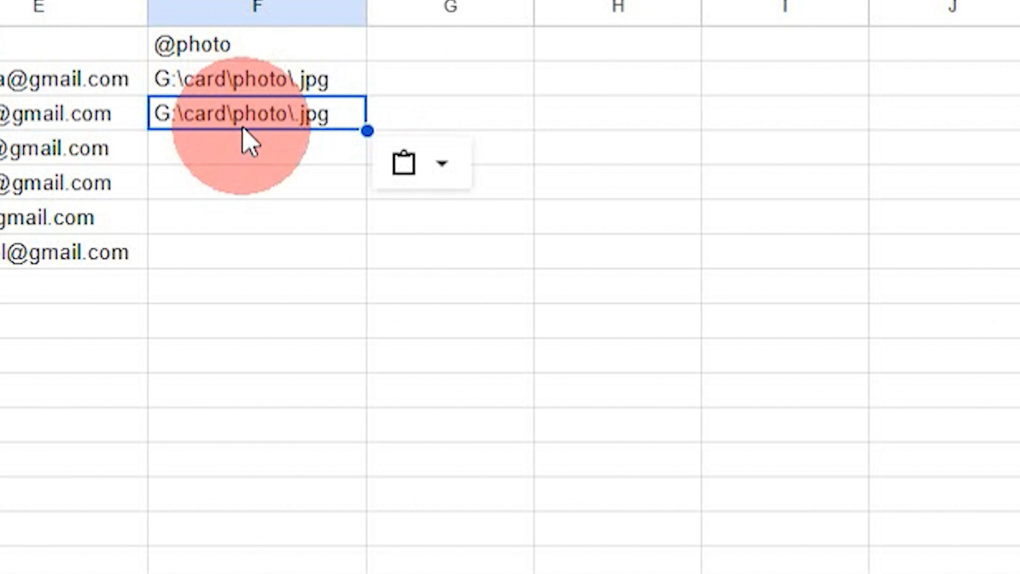
click(251, 154)
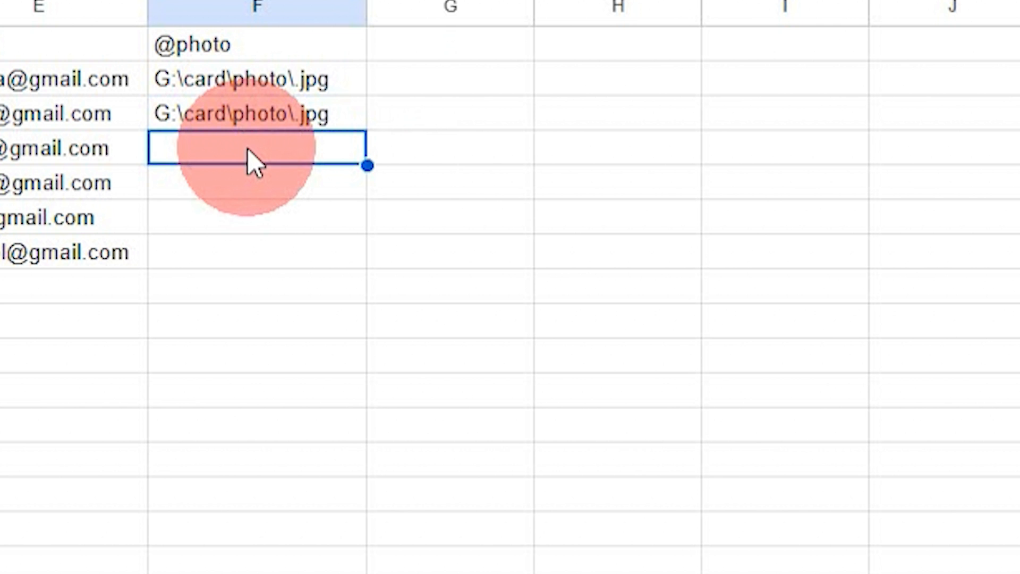
key(ctrl+v)
click(255, 186)
key(ctrl+v)
click(259, 223)
key(ctrl+v)
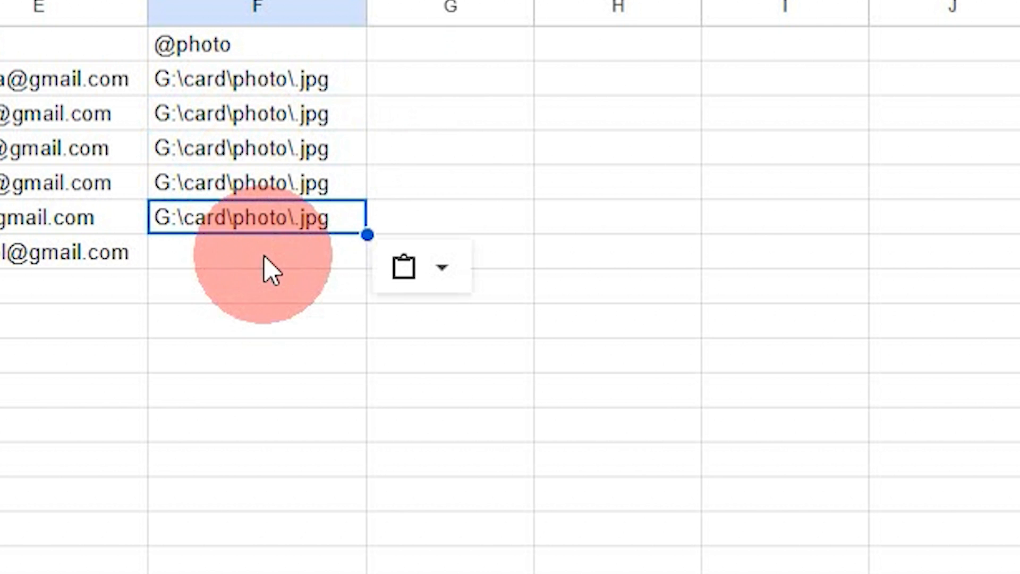
click(264, 257)
key(ctrl+v)
click(392, 122)
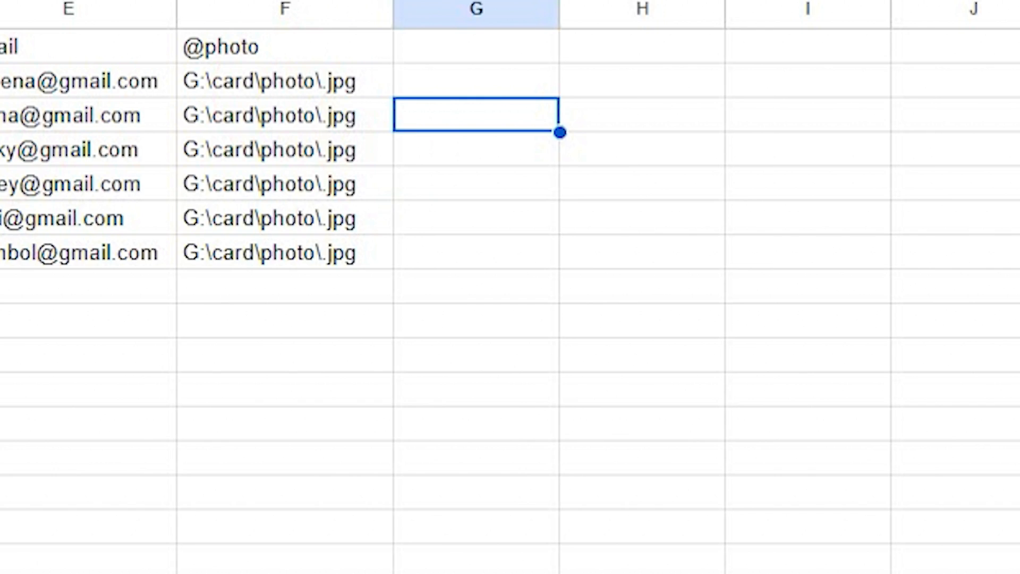
Step: Copy the name in A2 and insert it before .jpg in the F2 photo path
click(50, 119)
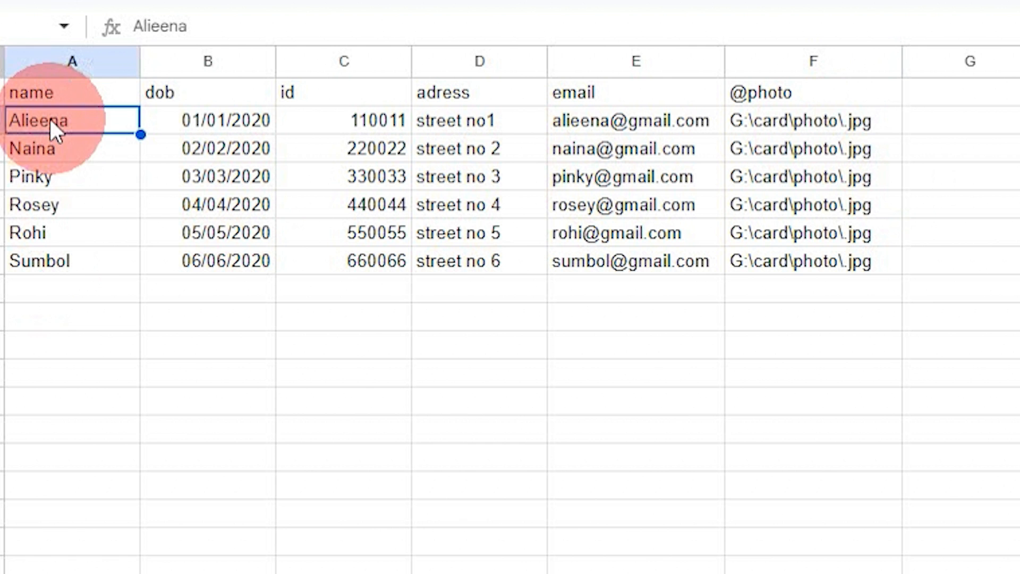
double_click(69, 122)
double_click(61, 121)
key(ctrl+c)
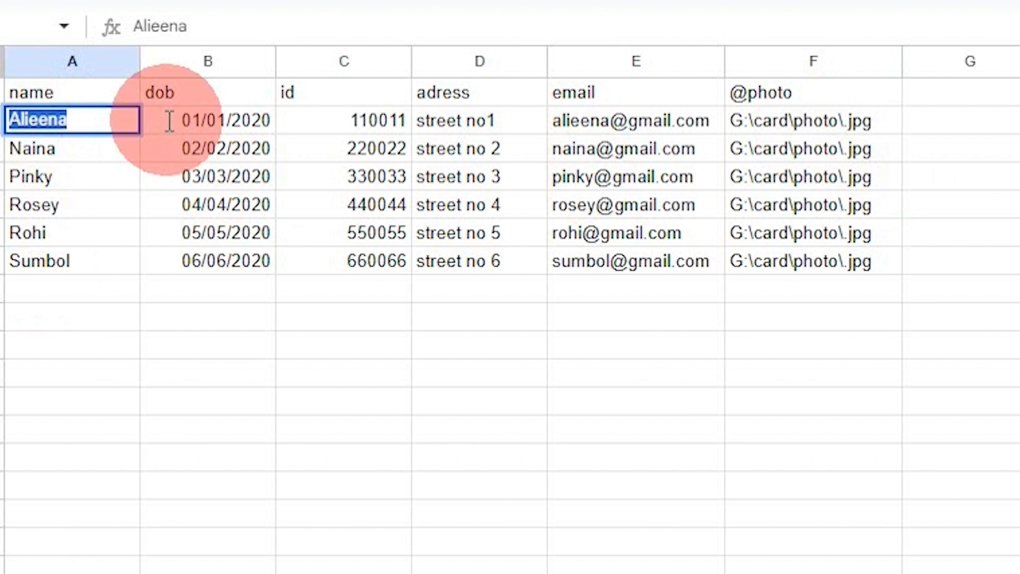
click(843, 122)
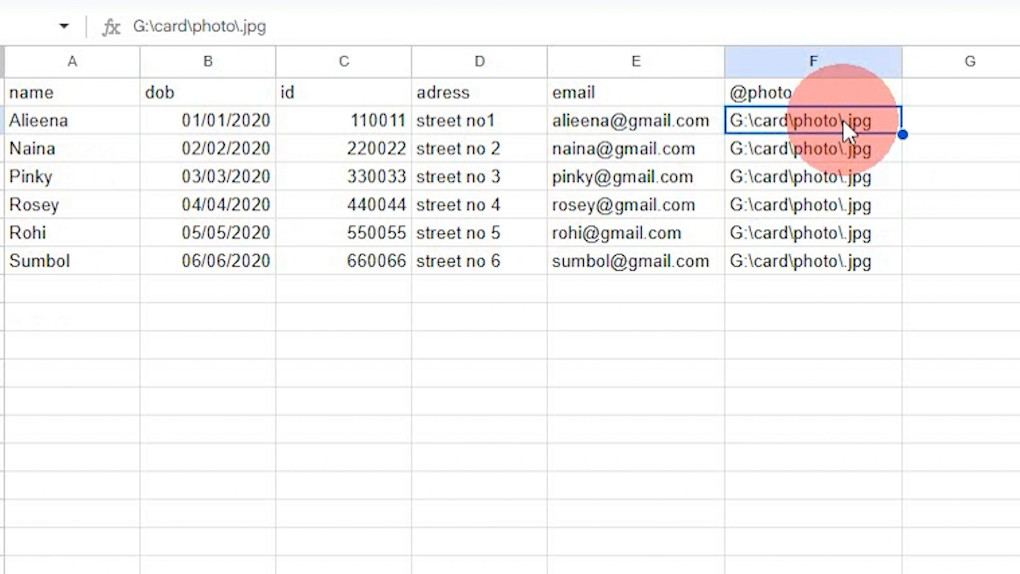
double_click(844, 120)
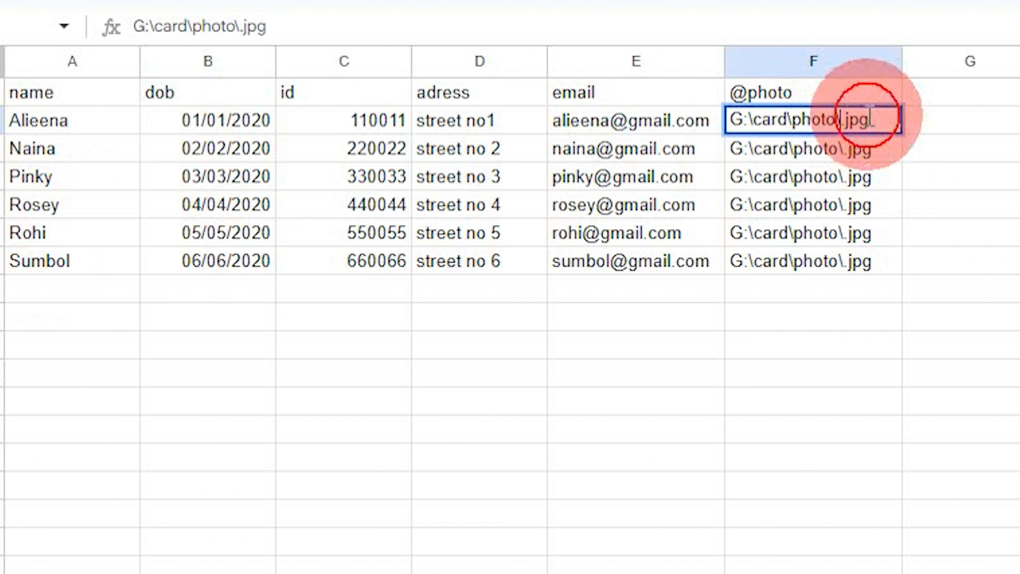
key(ctrl+v)
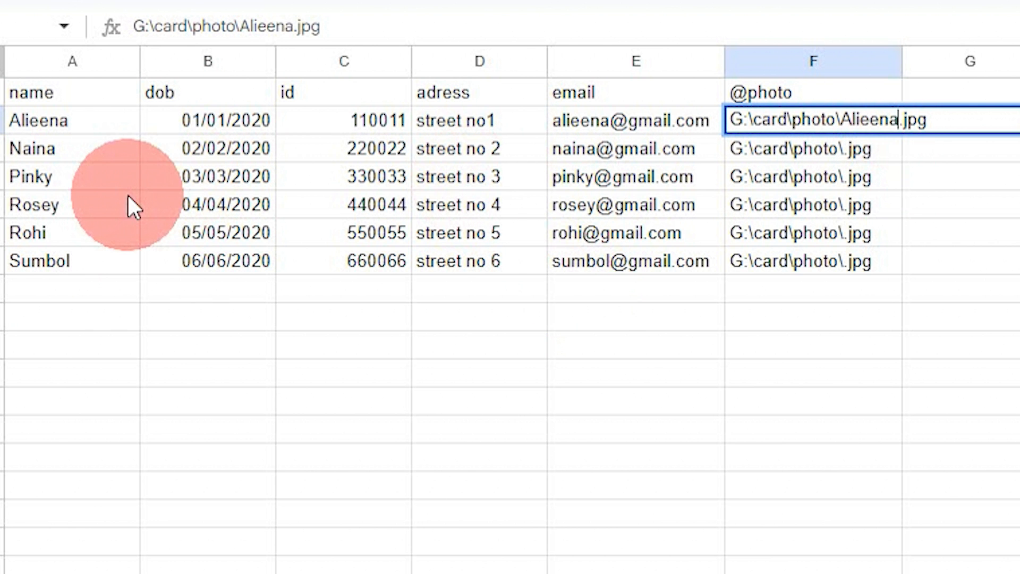
Step: Copy the name in A3 and insert it before .jpg in the F3 photo path
click(39, 147)
double_click(64, 149)
drag(64, 148, 13, 150)
key(ctrl+c)
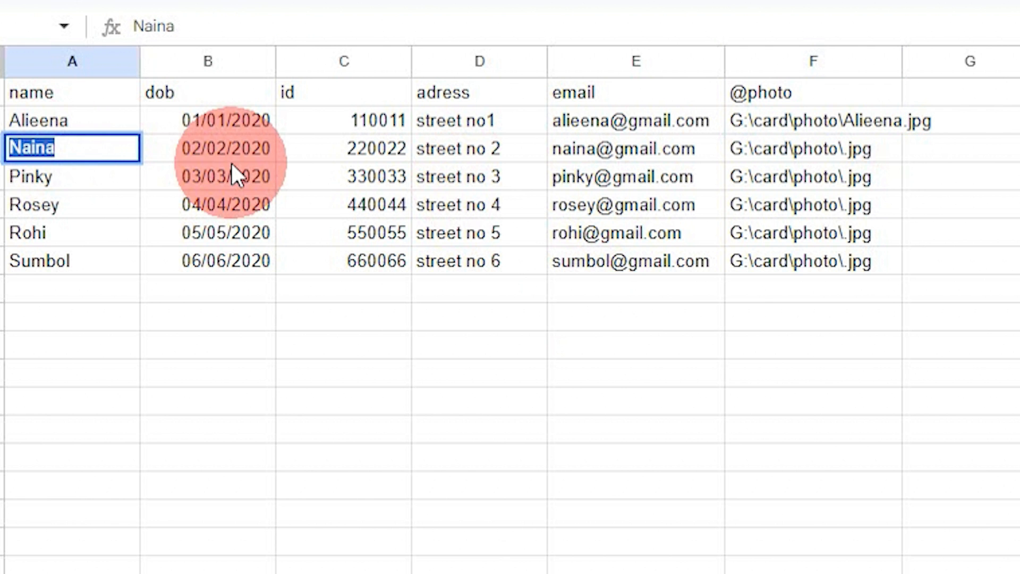
double_click(846, 147)
key(ctrl+v)
Step: Copy the name in A4 and insert it before .jpg in the F4 photo path
click(43, 180)
double_click(44, 180)
key(ctrl+c)
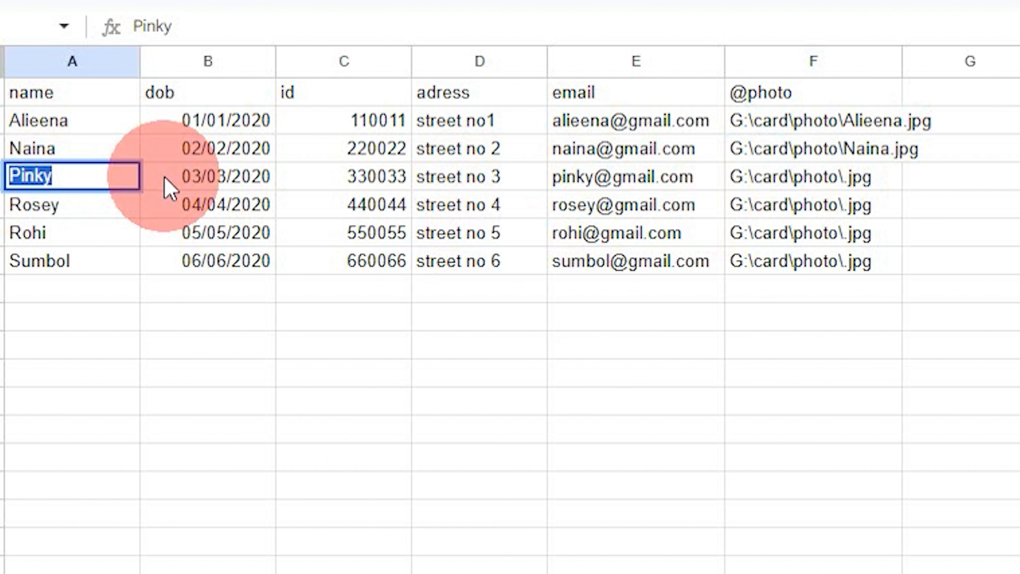
click(808, 181)
double_click(845, 177)
key(ctrl+v)
Step: Copy the name in A5 and insert it before .jpg in the F5 photo path
click(38, 208)
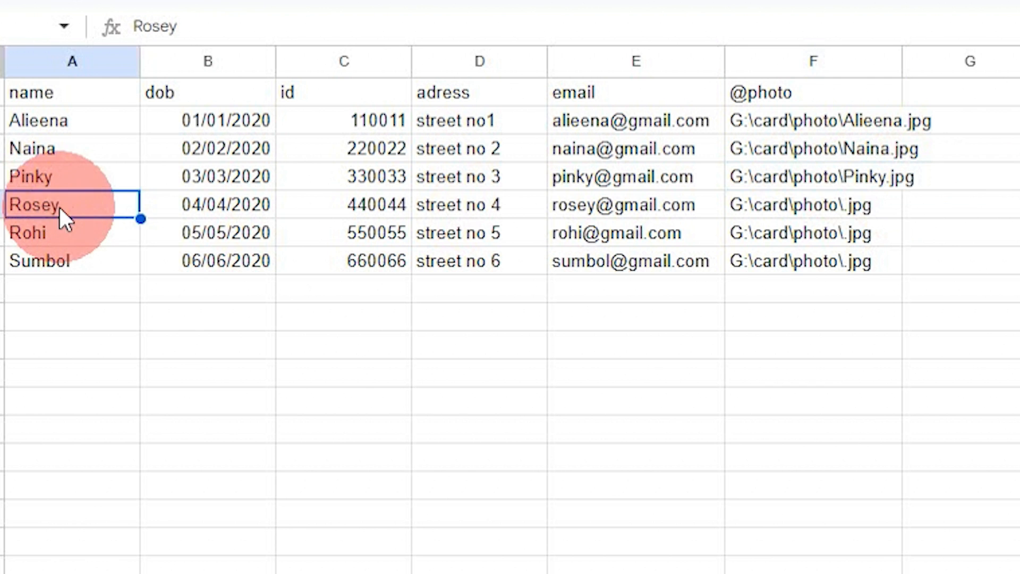
double_click(59, 207)
drag(60, 207, 157, 202)
key(ctrl+c)
double_click(850, 204)
key(ctrl+v)
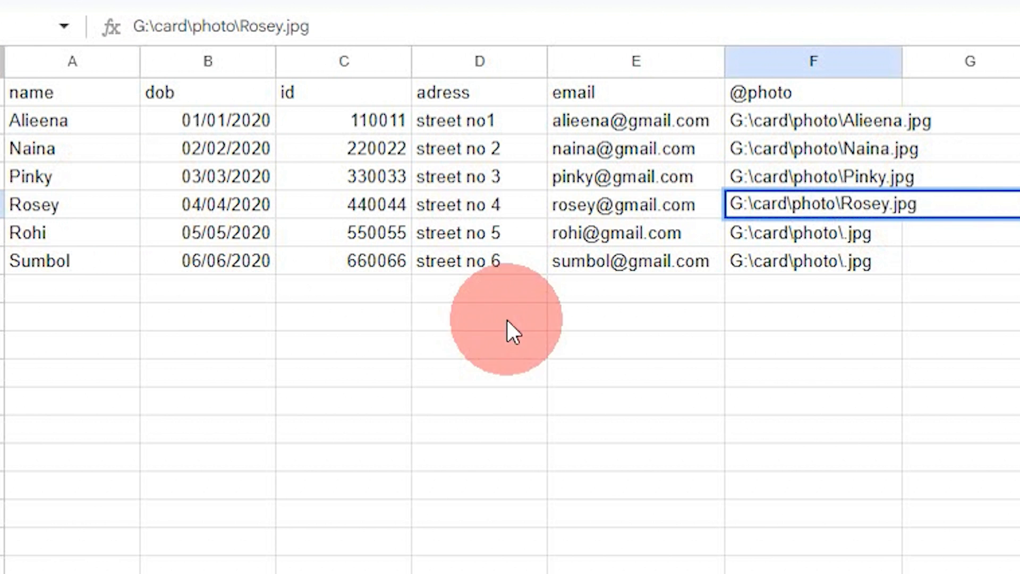
Step: Copy the name in A6 and insert it before .jpg in the F6 photo path
click(52, 238)
double_click(52, 235)
key(ctrl+c)
double_click(850, 259)
key(ctrl+v)
Step: Copy the name in A7 and insert it before .jpg in the F7 photo path
double_click(59, 262)
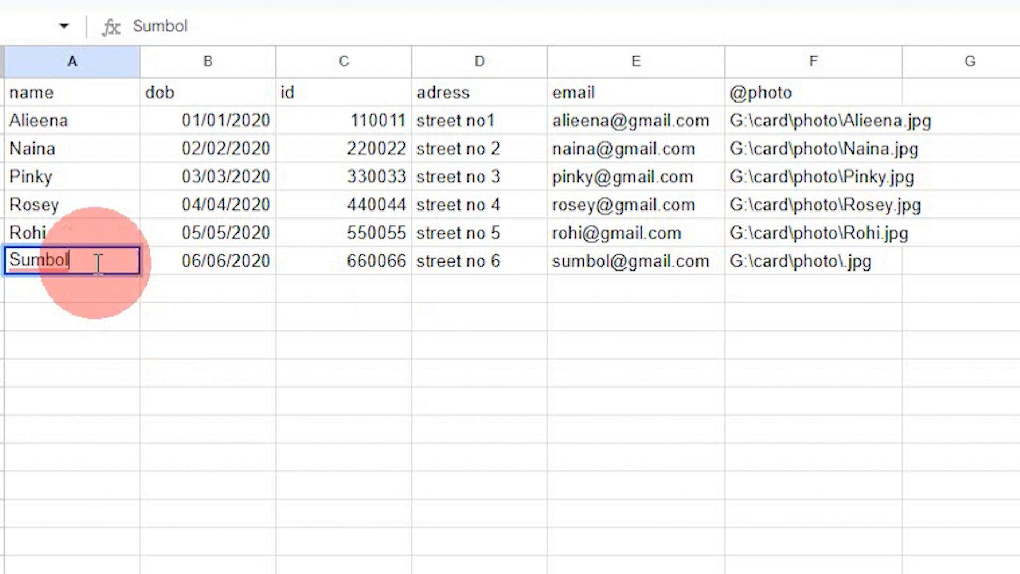
key(ctrl+c)
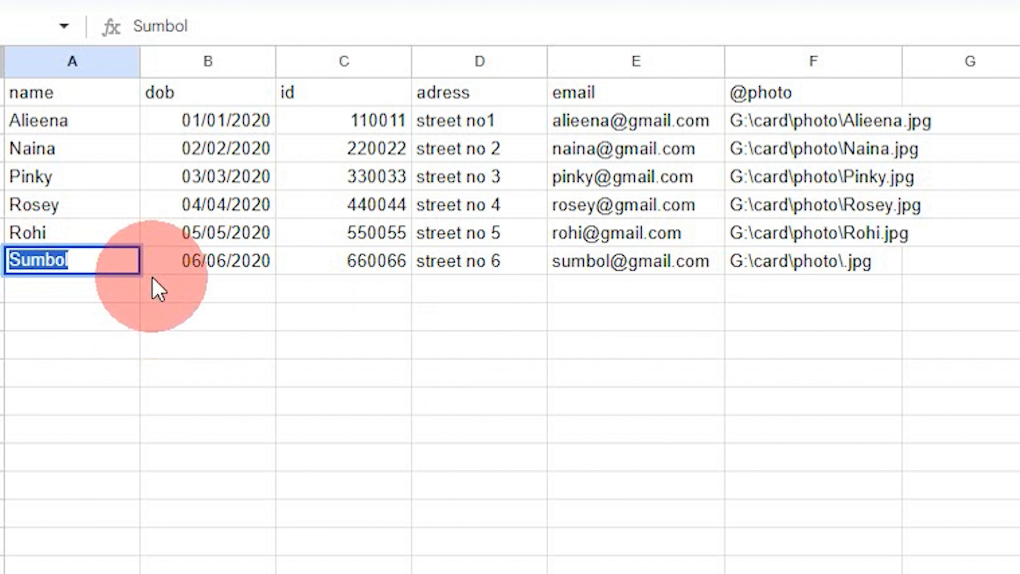
click(849, 263)
double_click(849, 263)
key(ctrl+v)
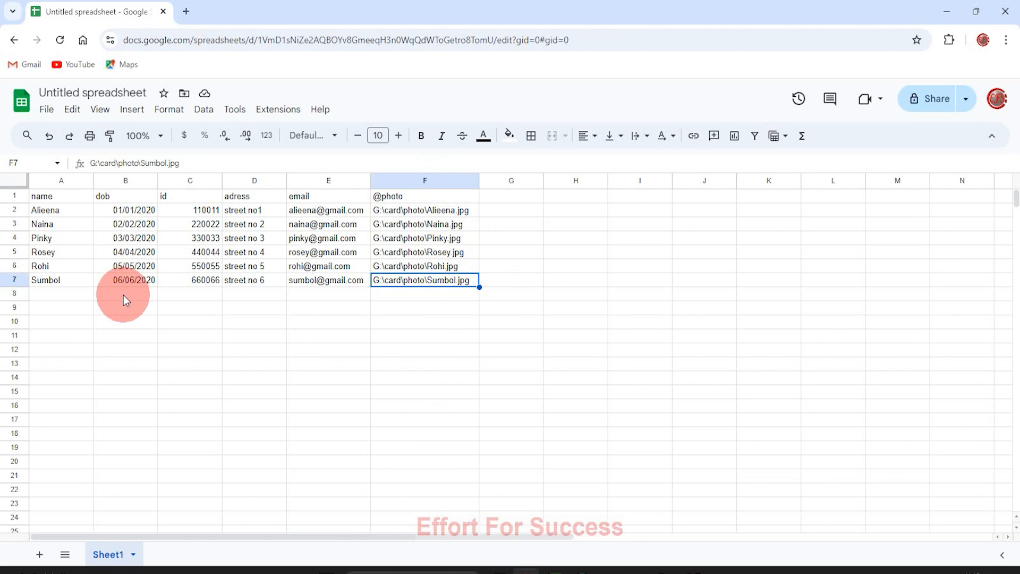
Step: Download the sheet as Comma Separated Values (.csv)
click(51, 112)
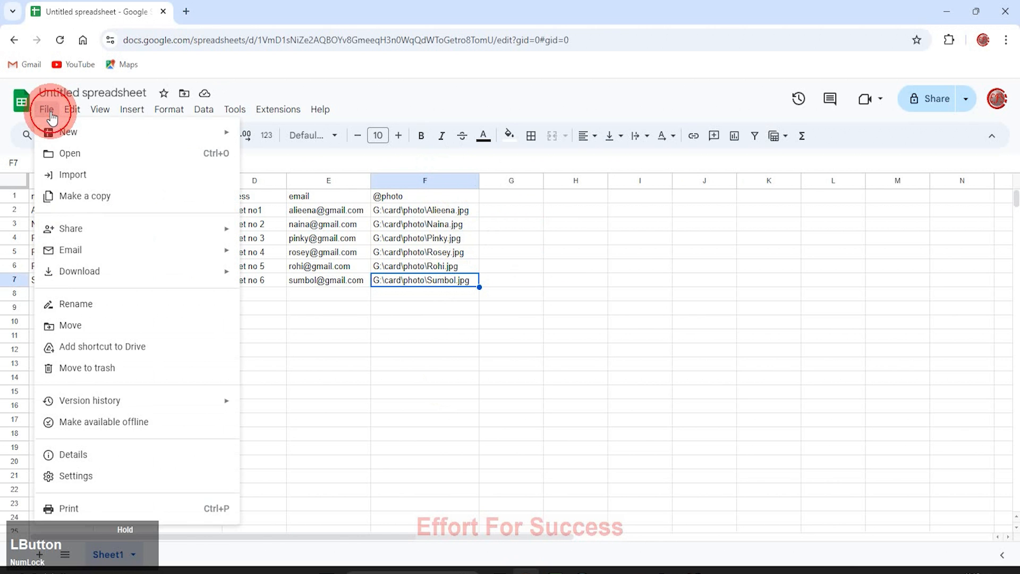
click(93, 402)
mouse_move(91, 283)
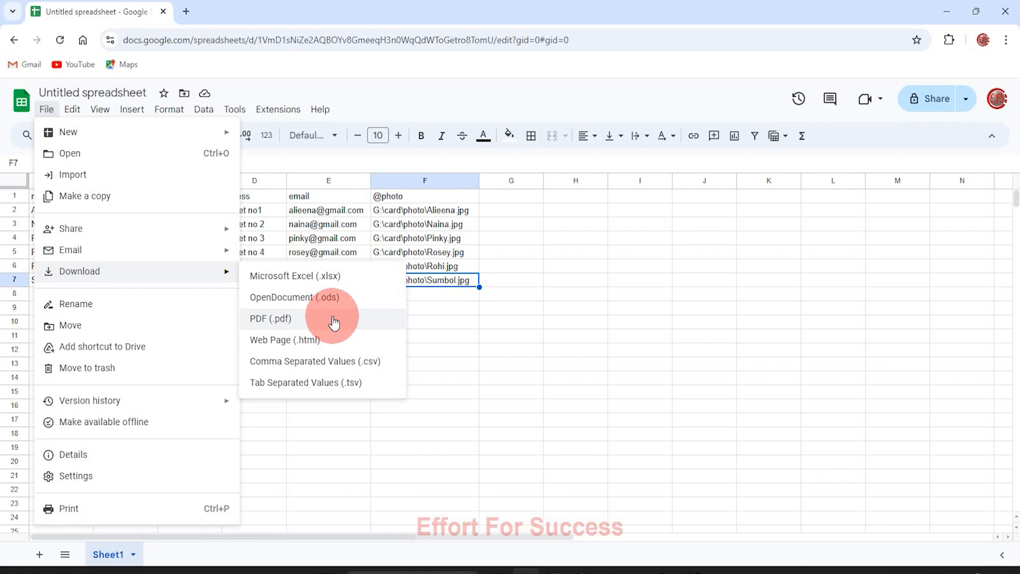
click(318, 366)
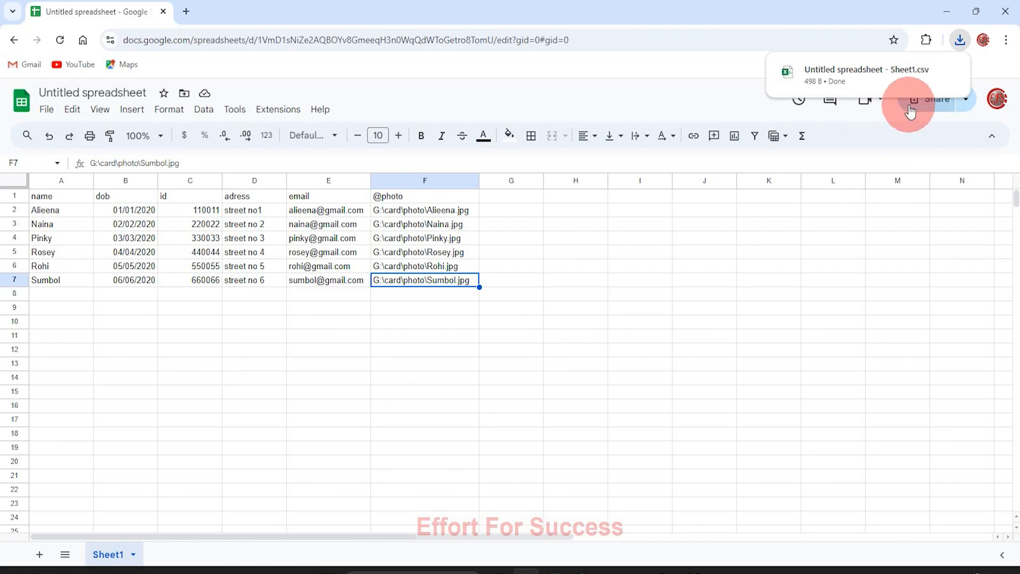
Step: Show the downloaded CSV file in File Explorer and place it in the G:\card\photo folder with the portraits
mouse_move(936, 75)
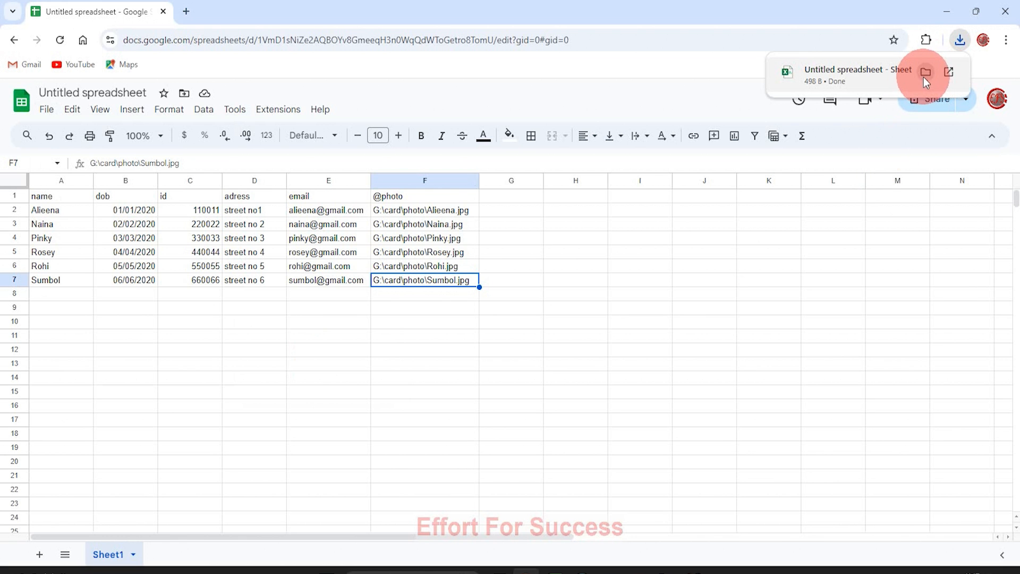
click(925, 73)
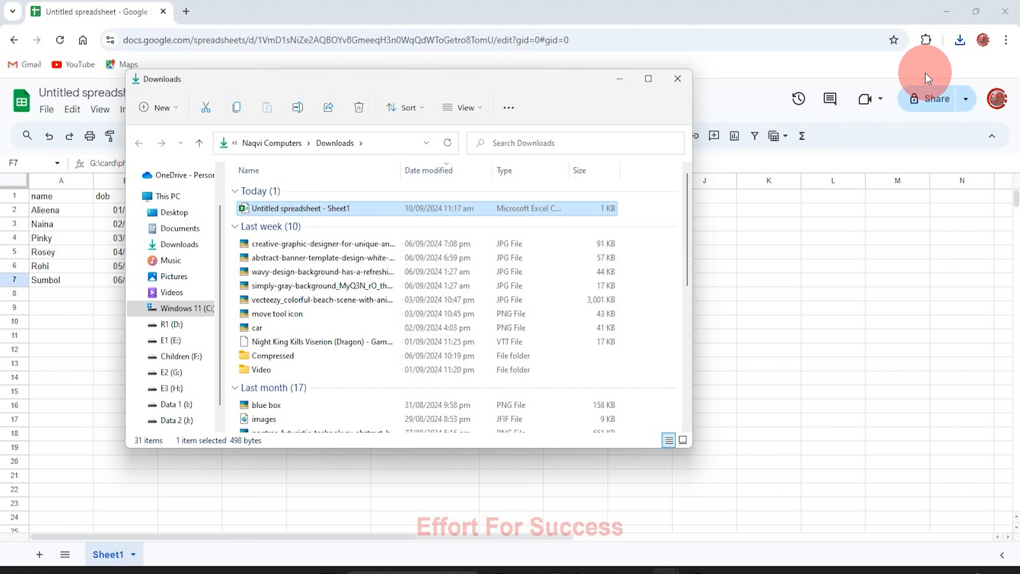
right_click(358, 212)
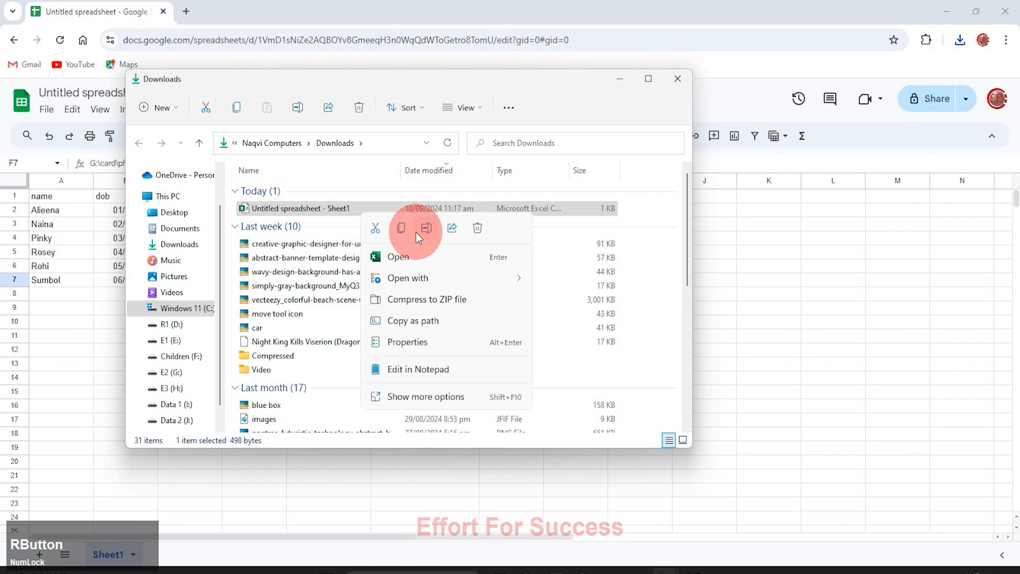
click(913, 30)
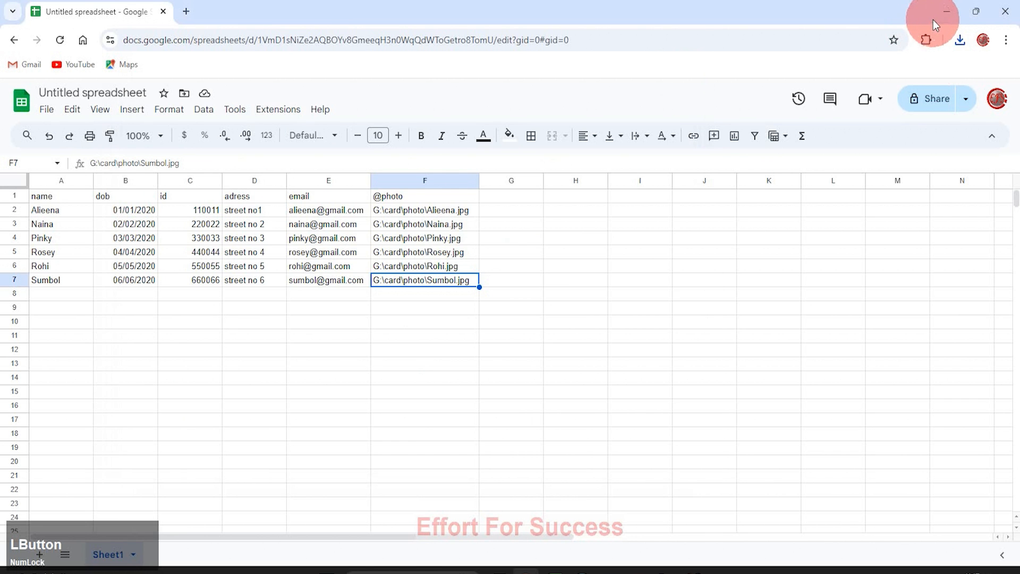
click(933, 20)
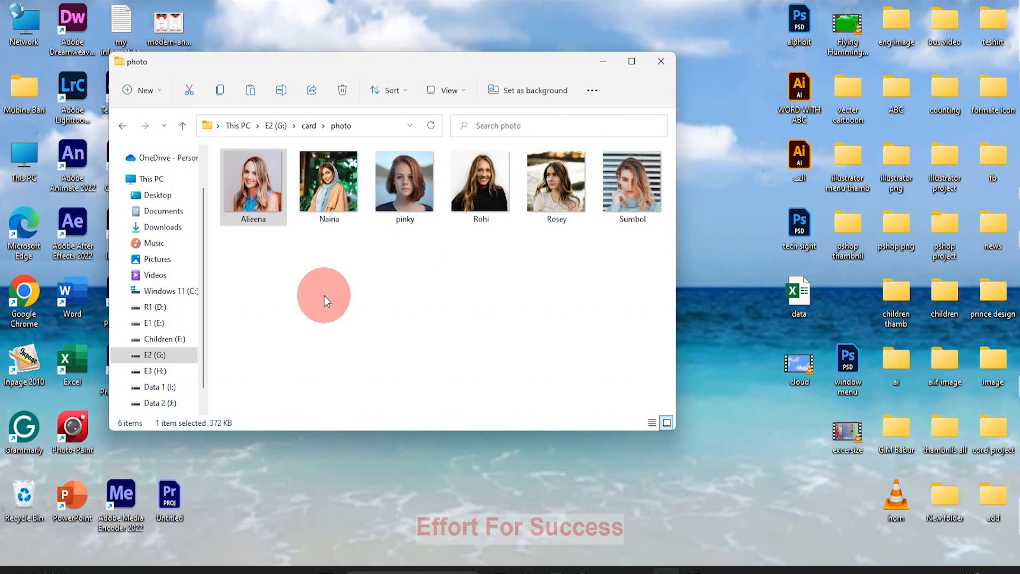
right_click(324, 296)
click(344, 313)
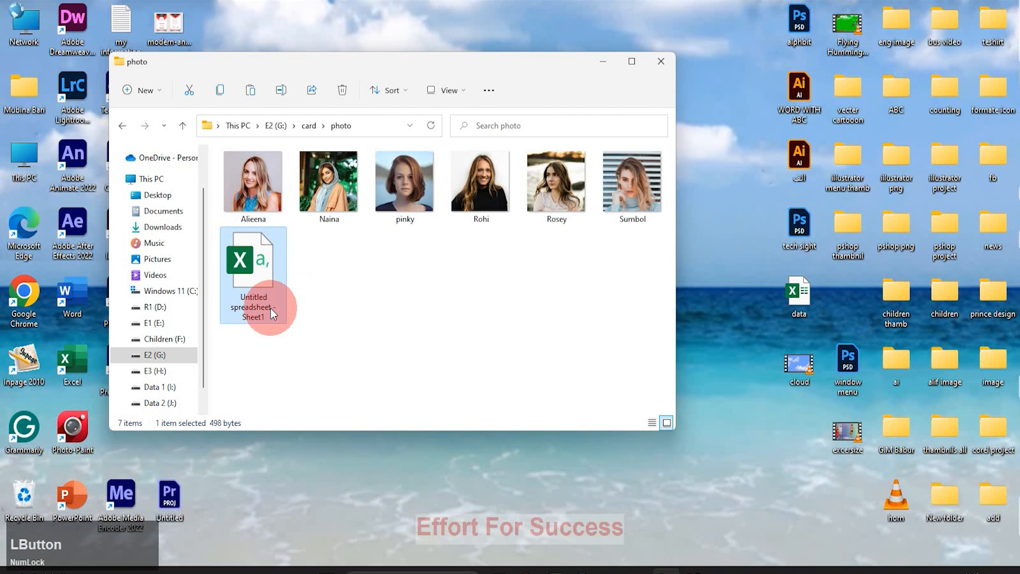
Step: Rename the CSV file in the photo folder as my data
right_click(243, 308)
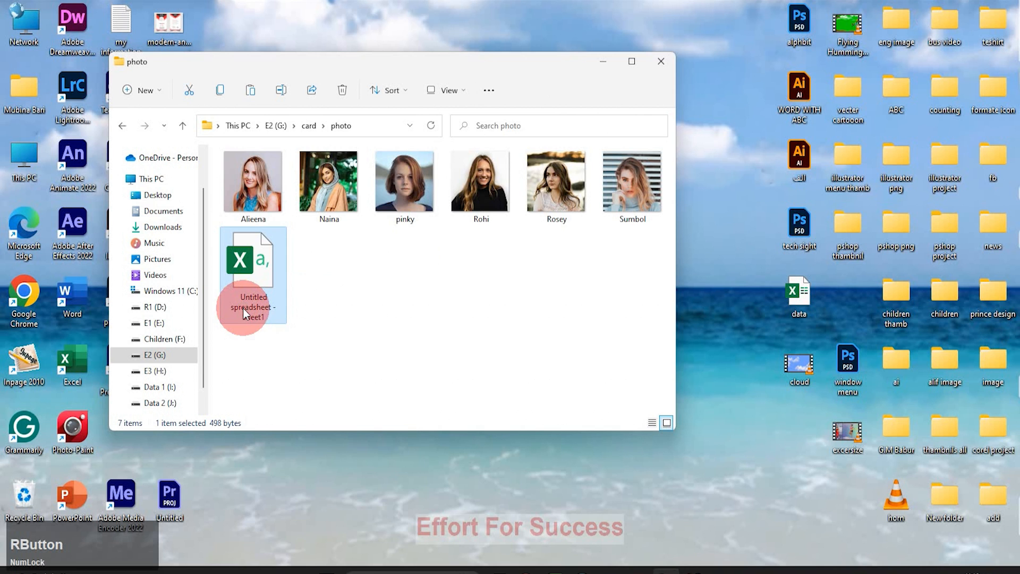
click(316, 322)
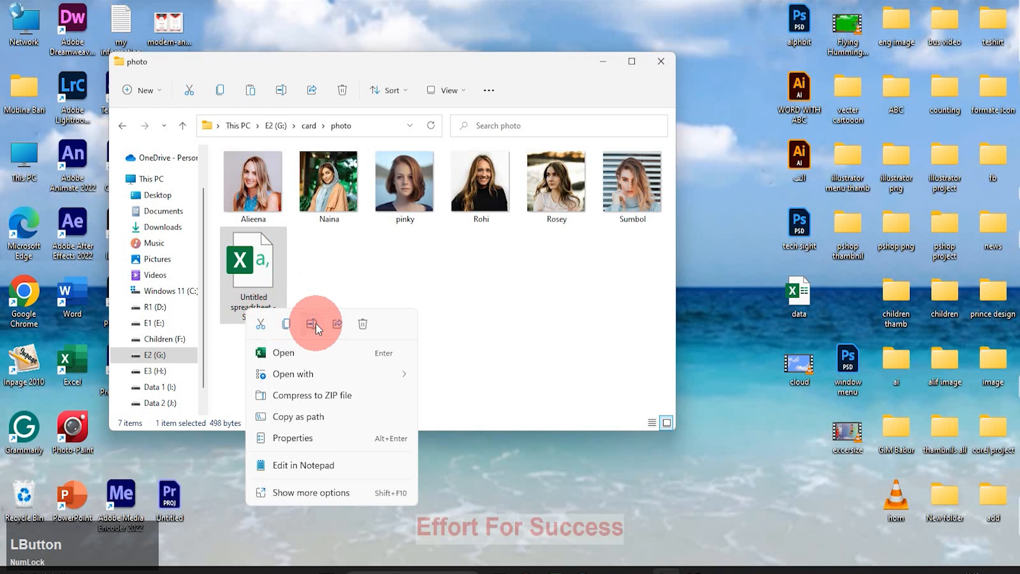
text(my data)
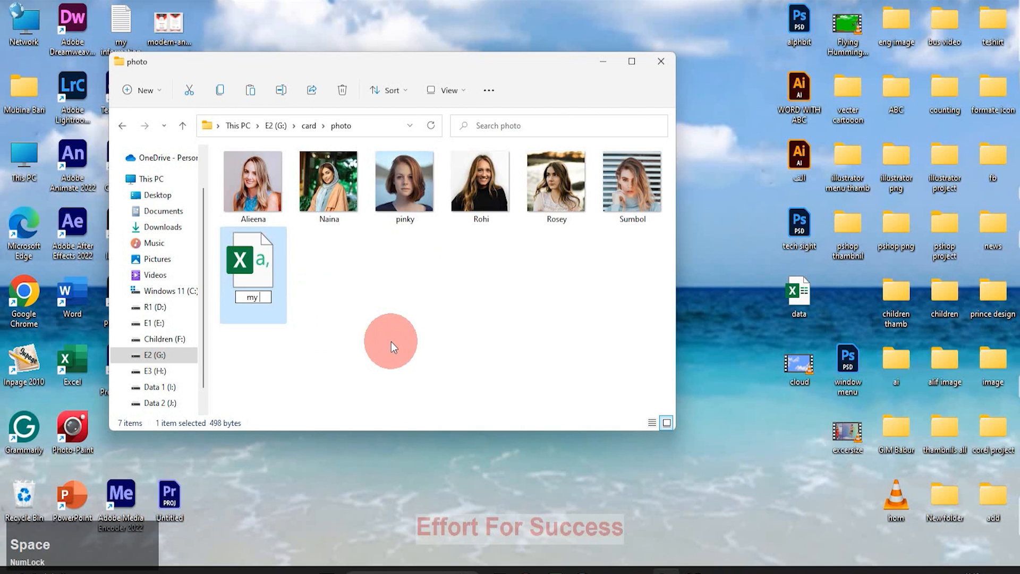
click(575, 317)
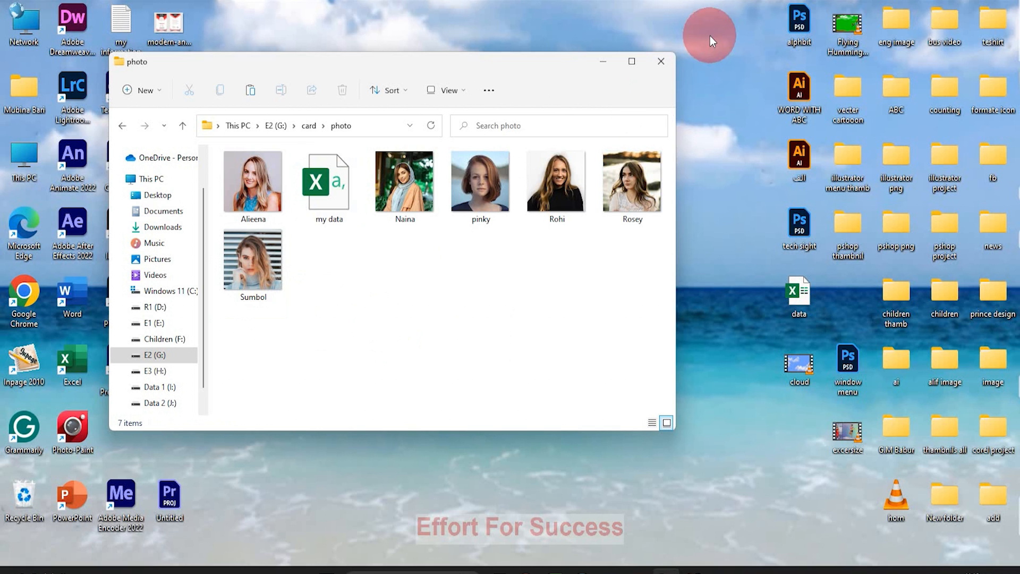
Step: Close the photo folder window and switch to the ID card template in Illustrator
click(662, 62)
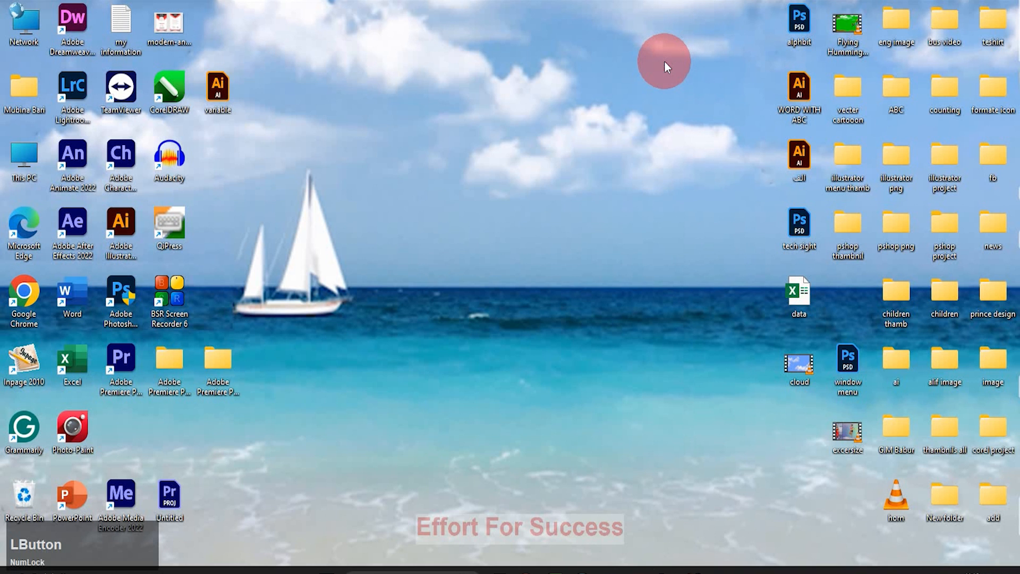
click(632, 516)
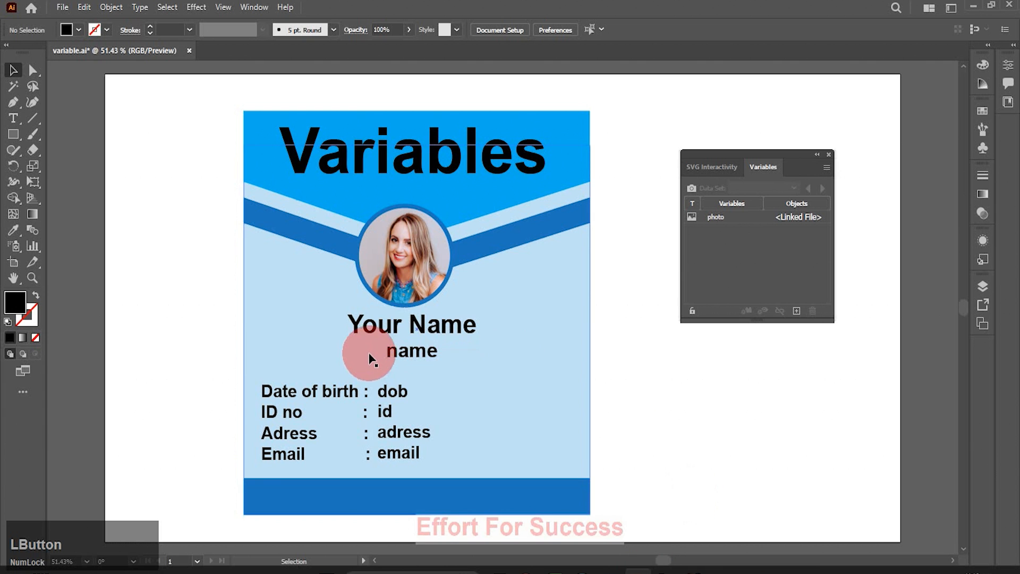
click(362, 247)
click(671, 481)
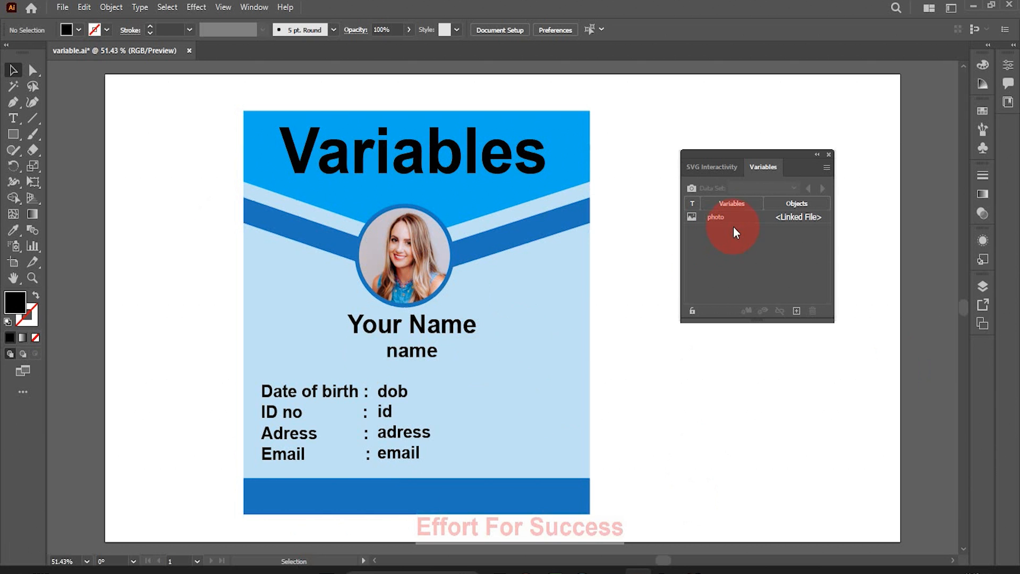
Step: Make the name text object dynamic, rename its variable as name, and compare it with the spreadsheet's column headers
click(420, 355)
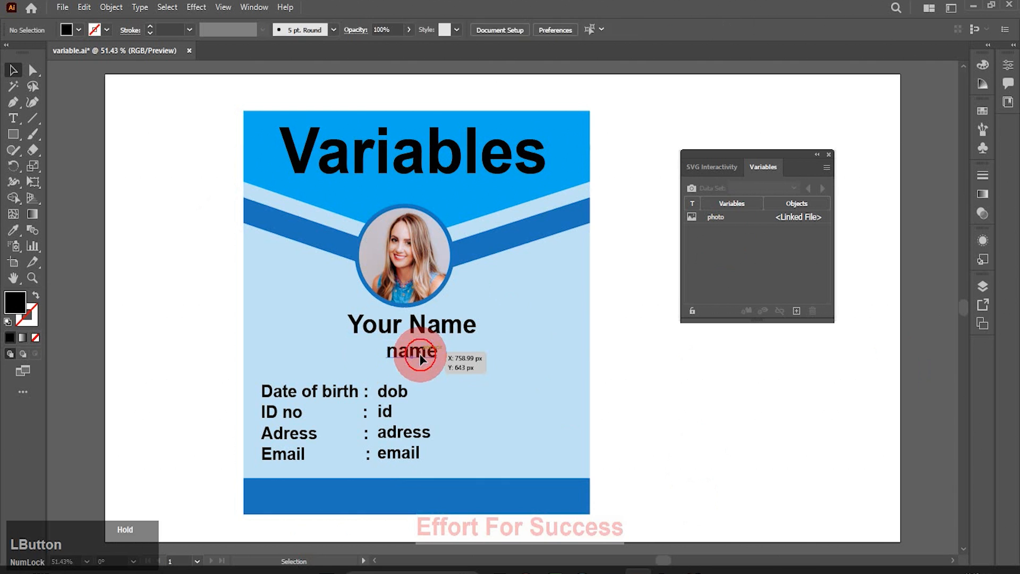
click(747, 312)
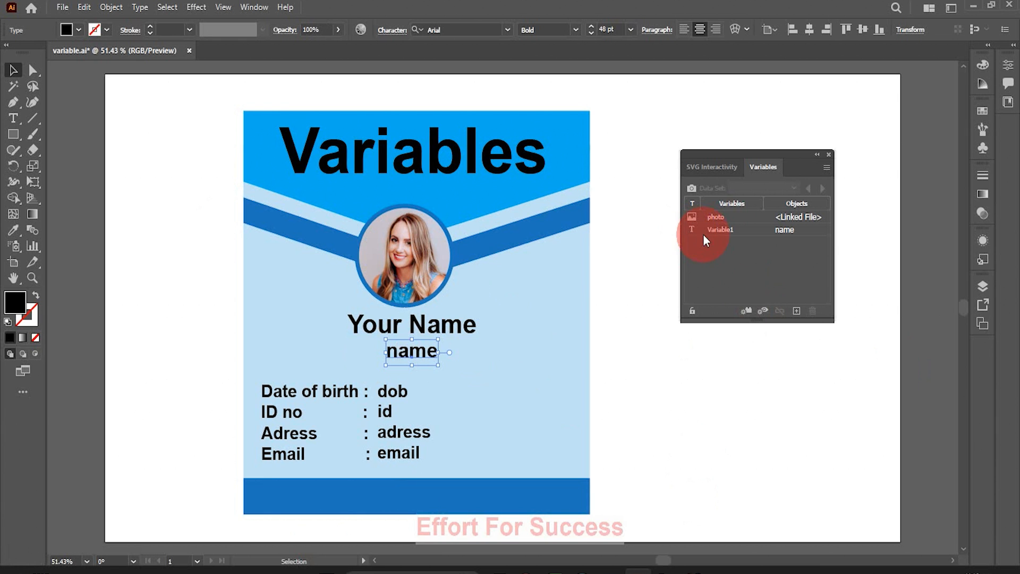
click(727, 232)
double_click(727, 231)
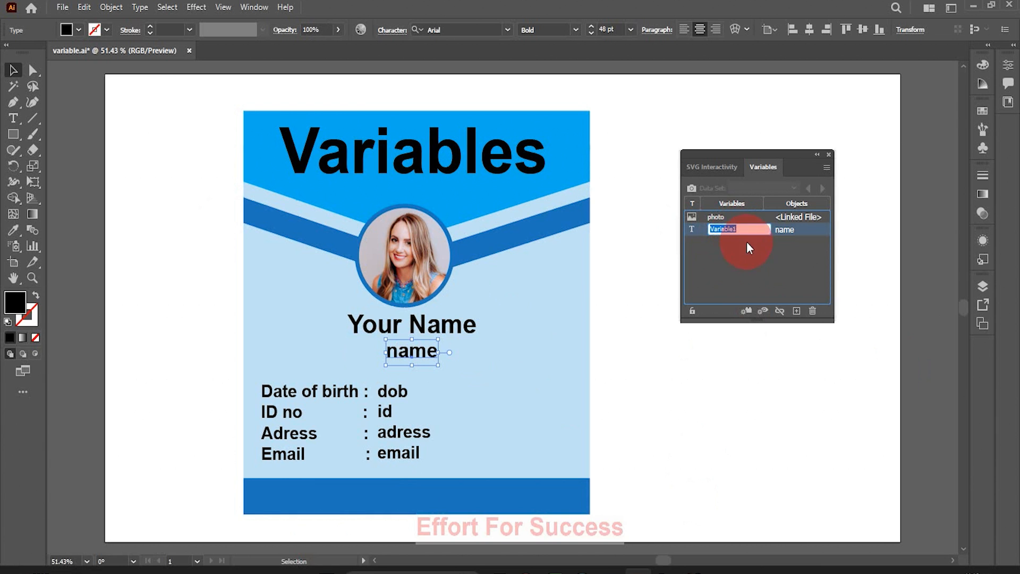
text(name)
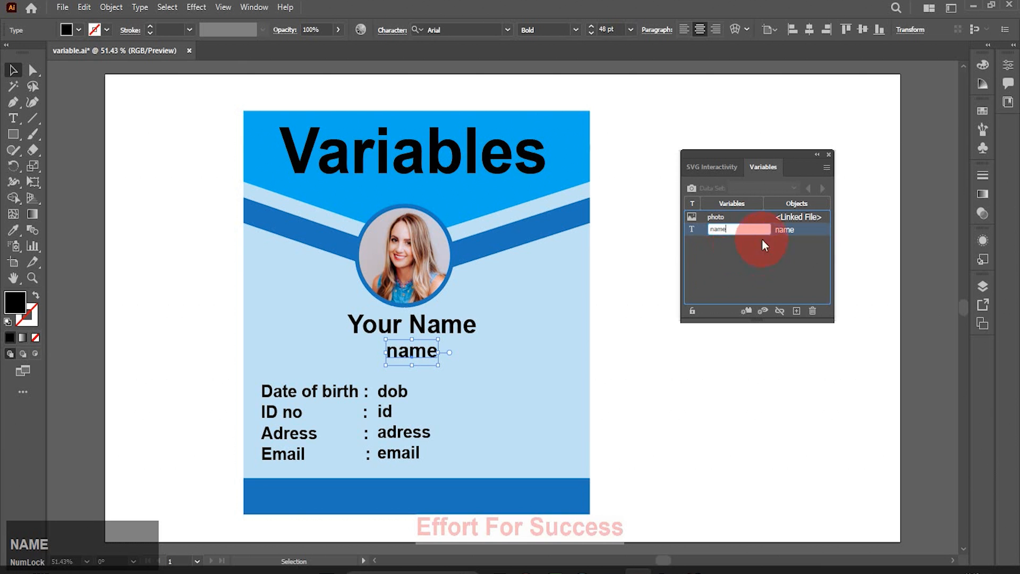
click(525, 571)
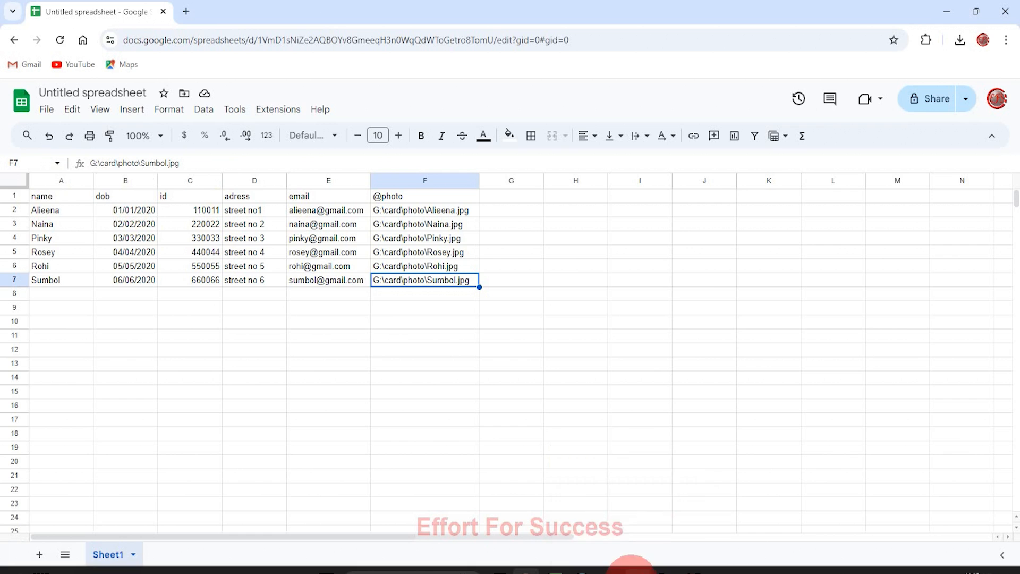
click(649, 571)
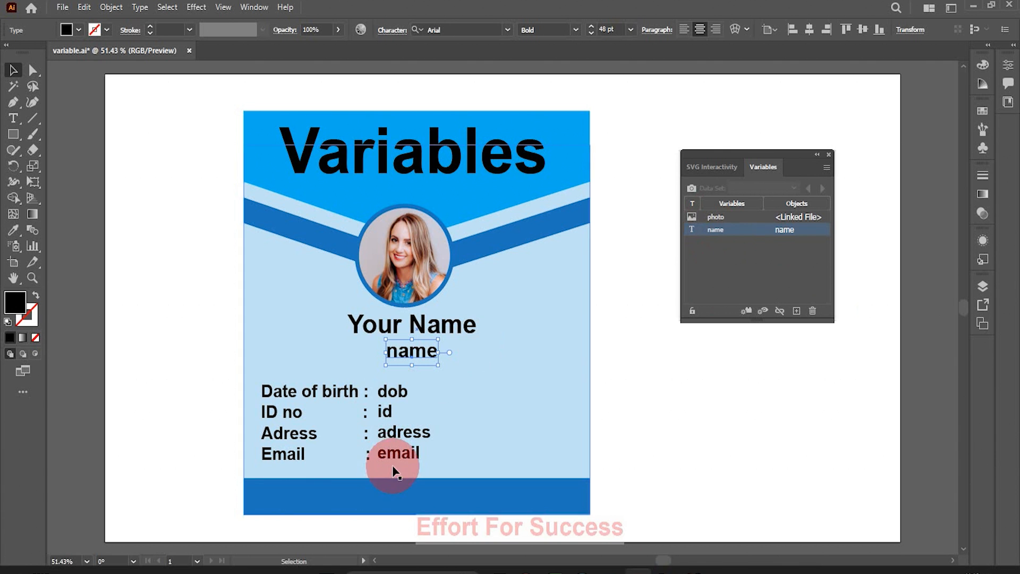
Step: Make the dob text object beside Date of birth dynamic and rename its variable as dob
click(388, 392)
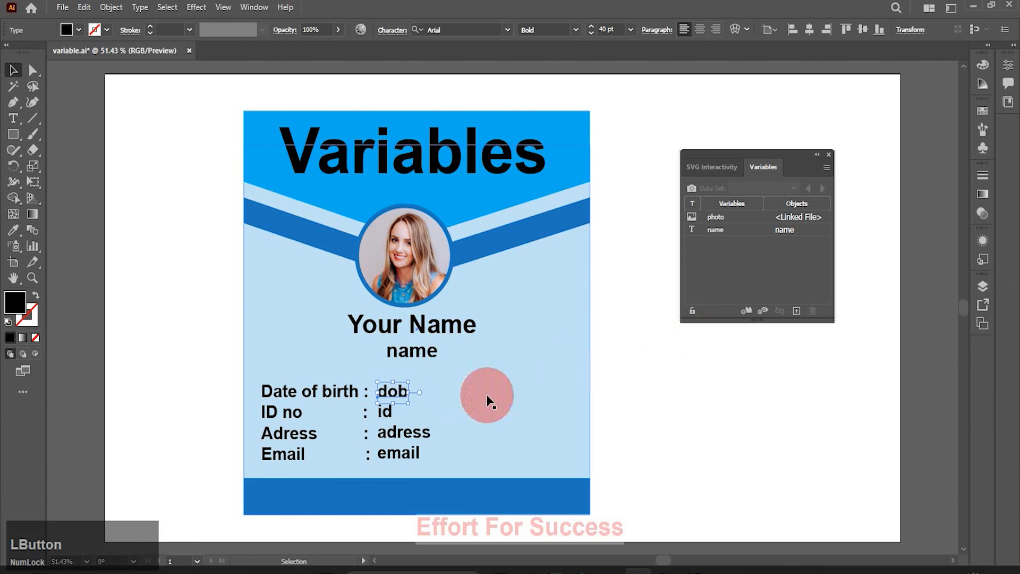
click(746, 311)
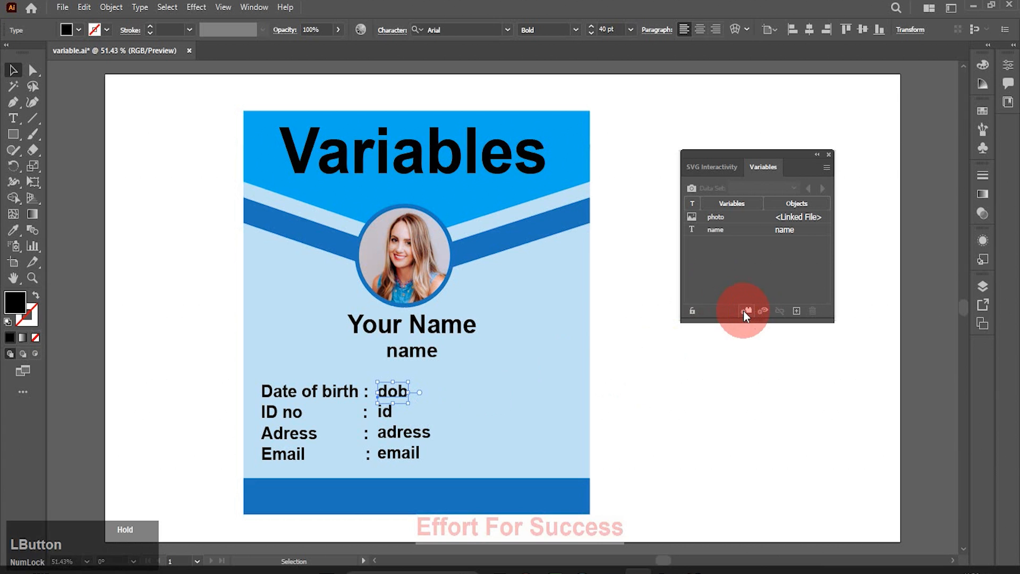
click(720, 245)
double_click(720, 243)
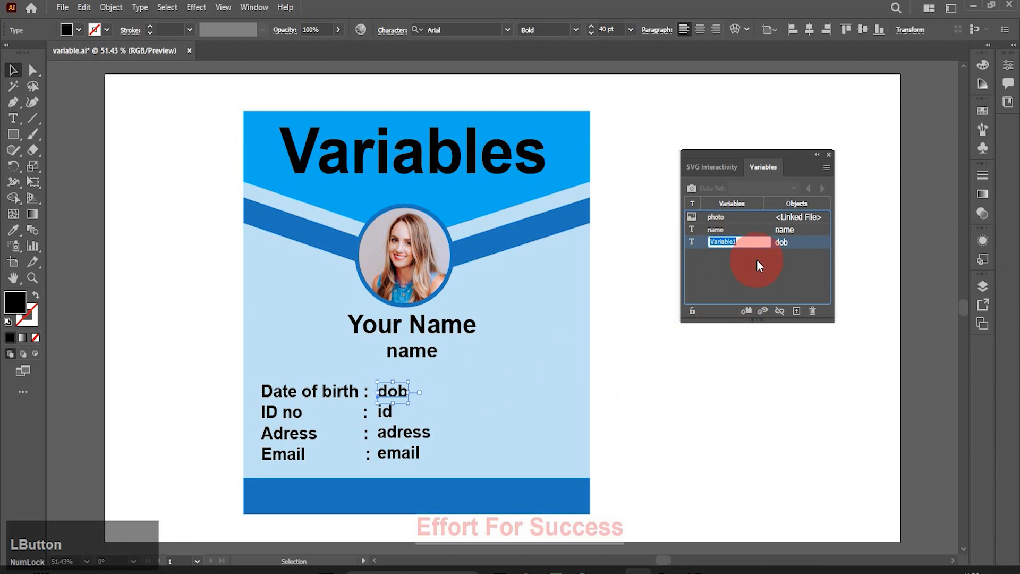
text(dob)
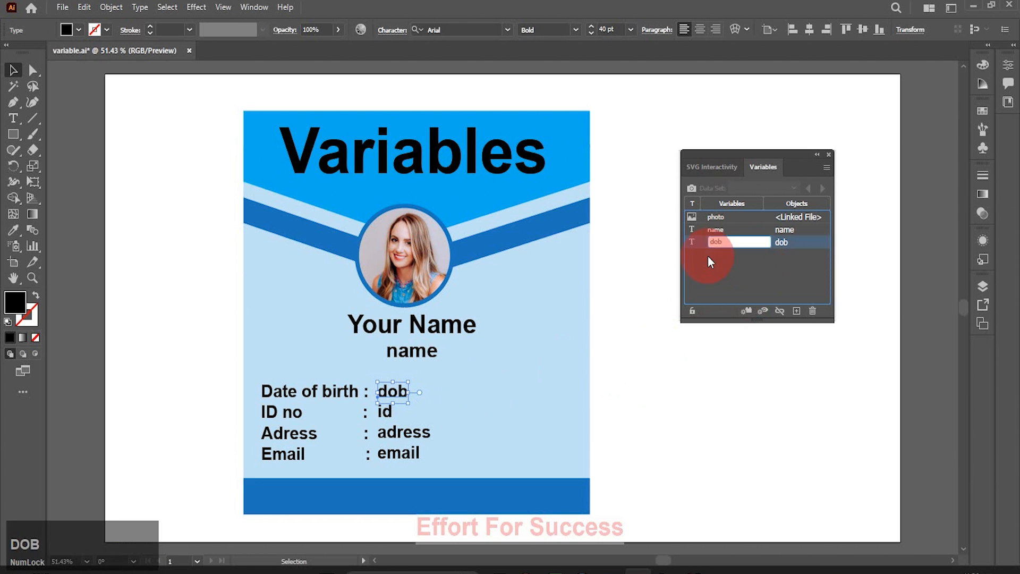
click(711, 261)
Step: Make the id text object beside ID no dynamic and rename its variable as id
click(383, 412)
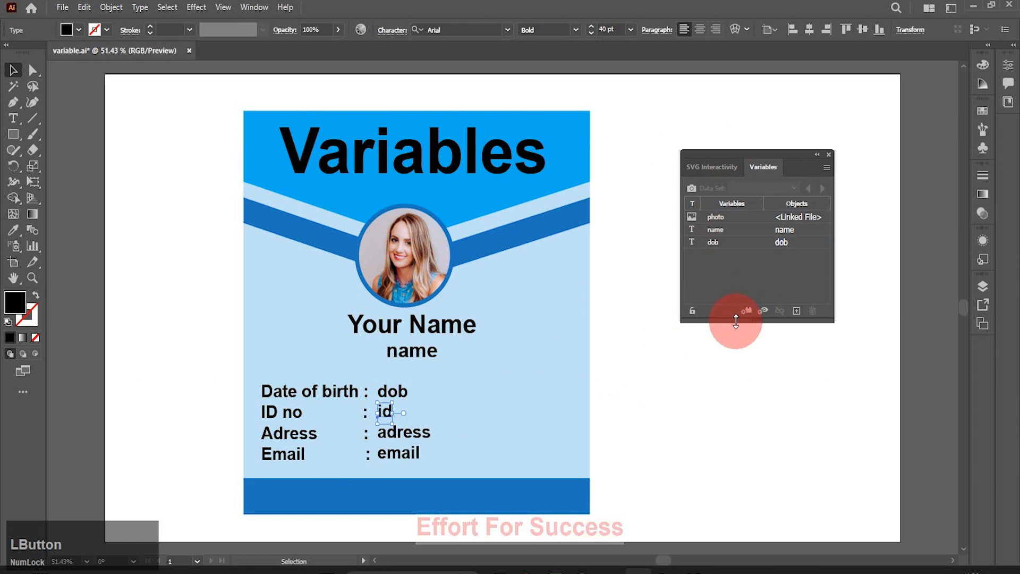
click(746, 311)
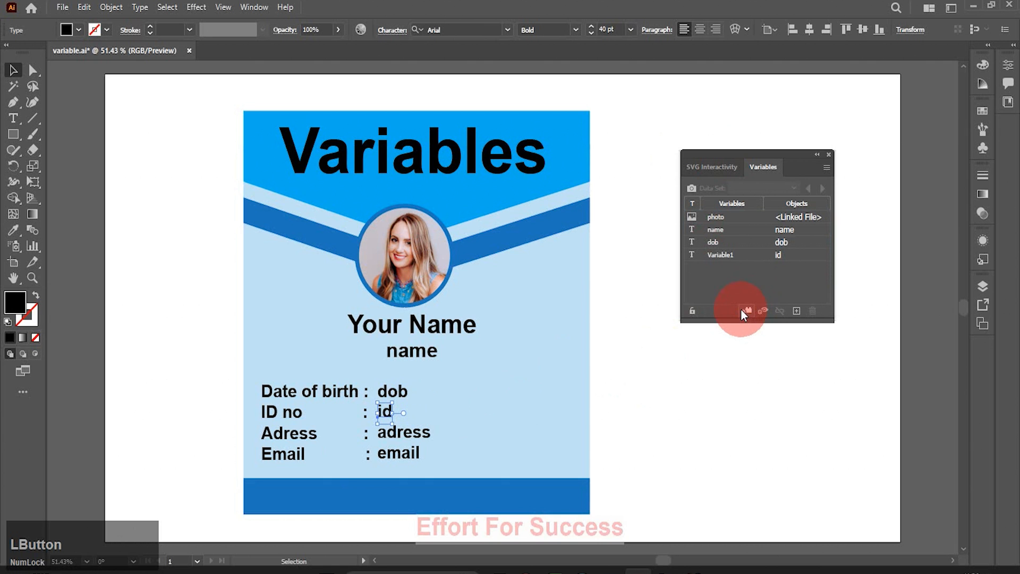
click(721, 257)
double_click(721, 257)
text(id)
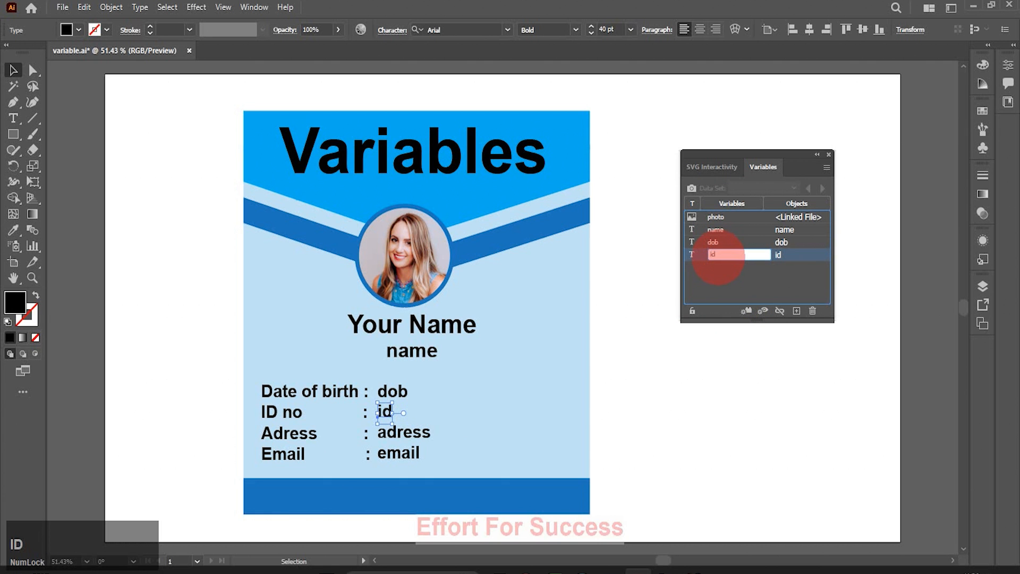
click(719, 252)
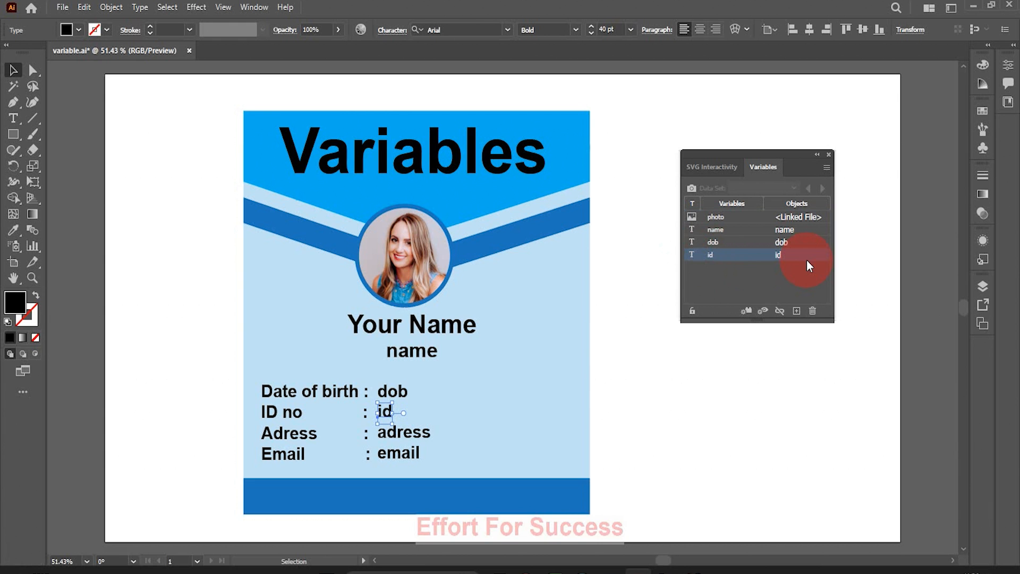
Step: Bind the adress text object to its own new variable, with no existing variable selected, and rename it as adress
click(411, 437)
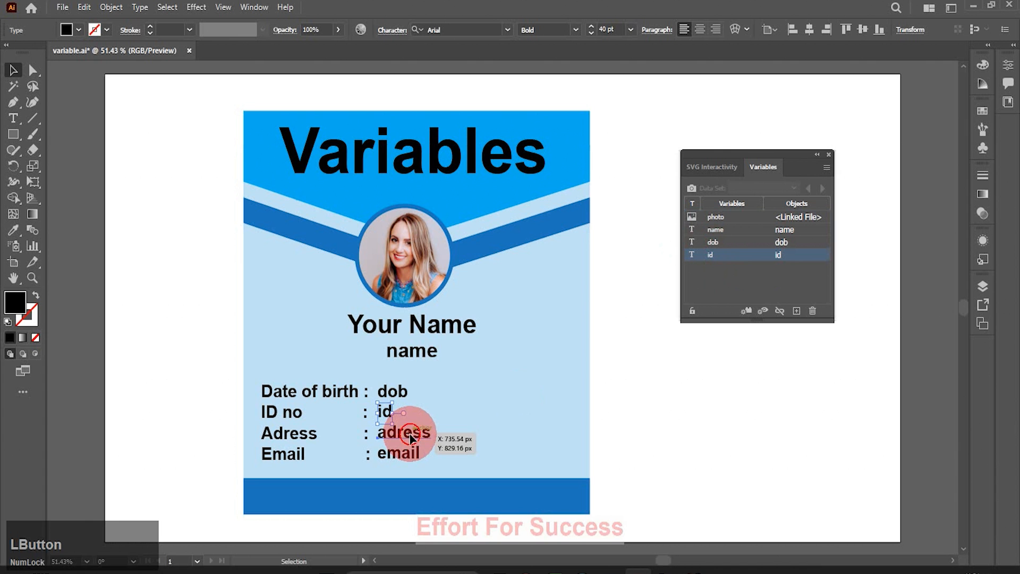
click(752, 311)
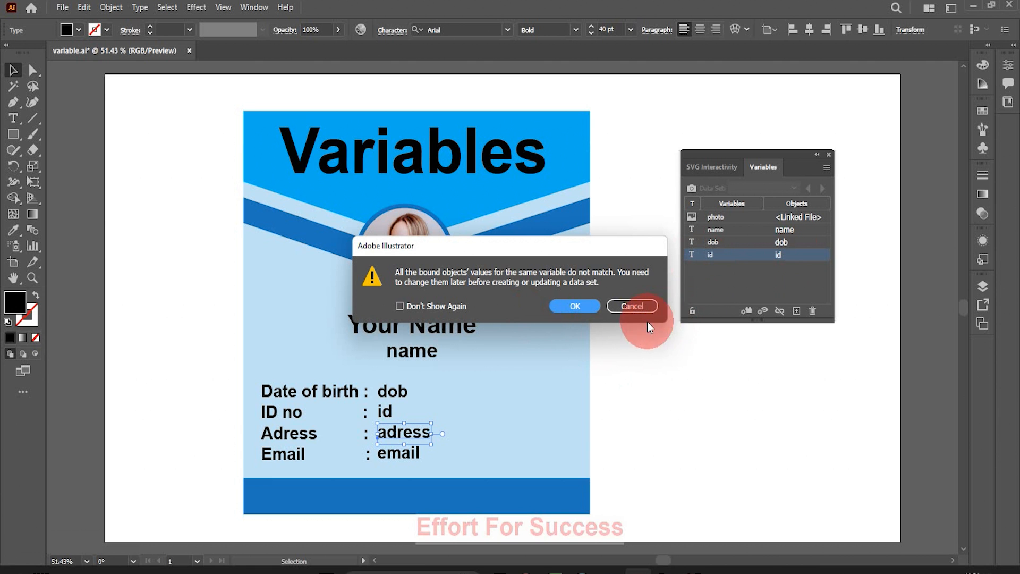
click(632, 306)
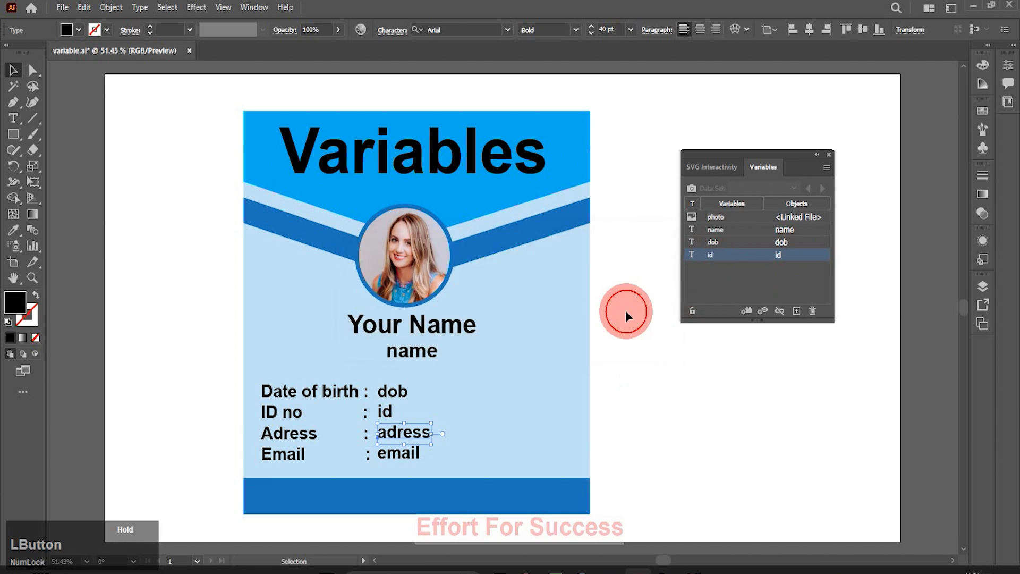
click(724, 292)
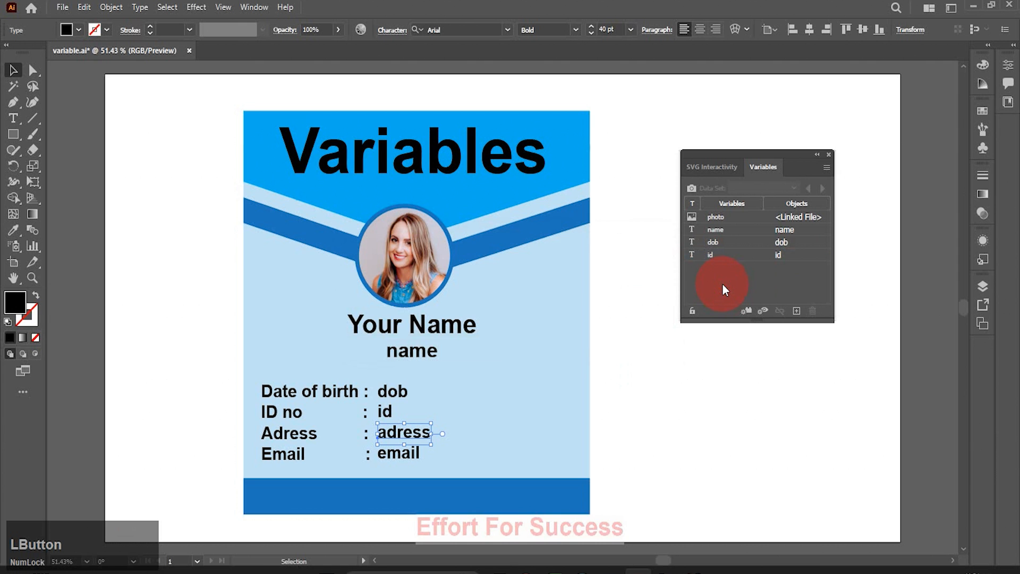
click(746, 312)
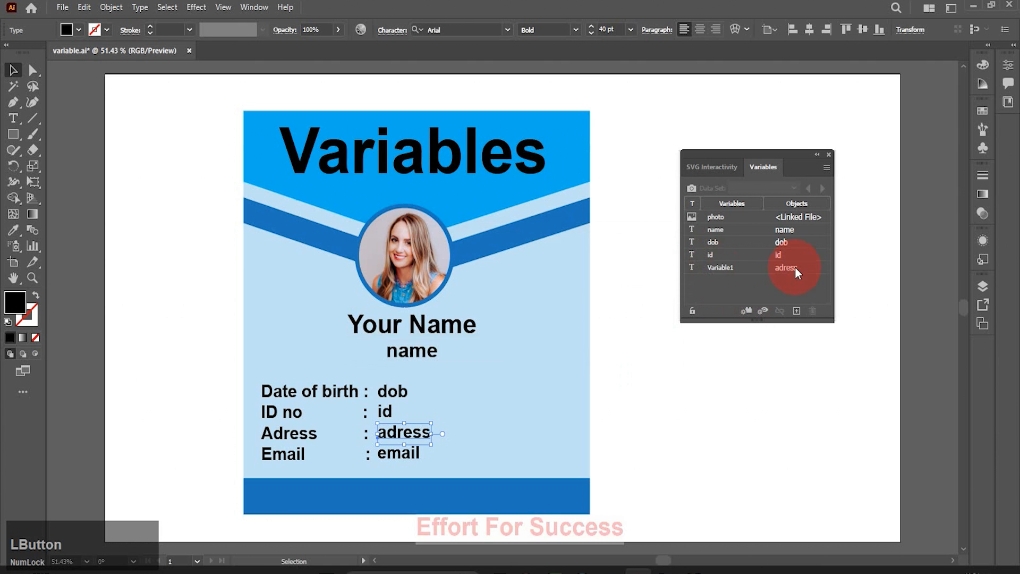
double_click(723, 266)
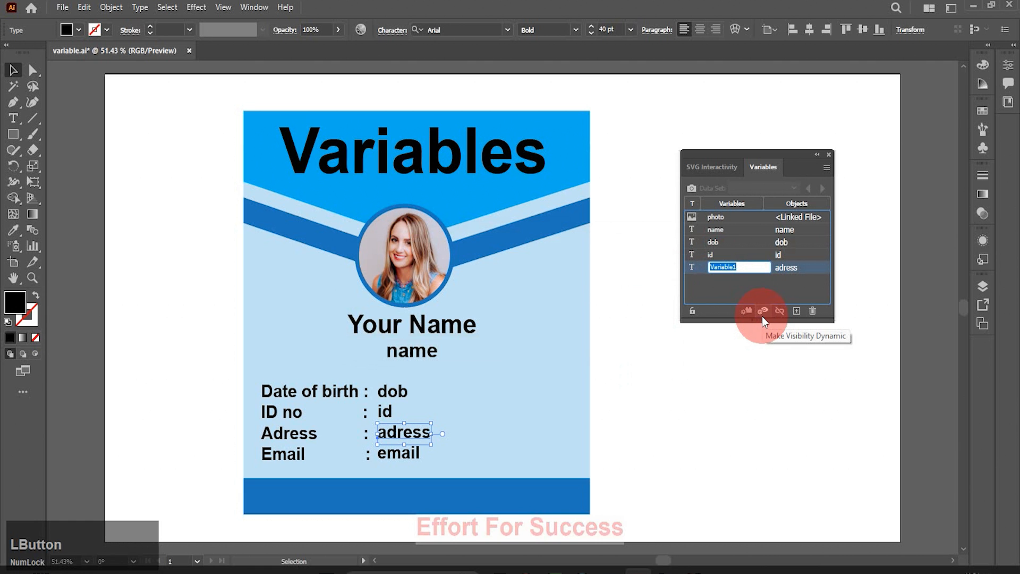
text(adress)
Step: Make the email text object dynamic, rename its variable as email, and deselect the artwork
click(407, 456)
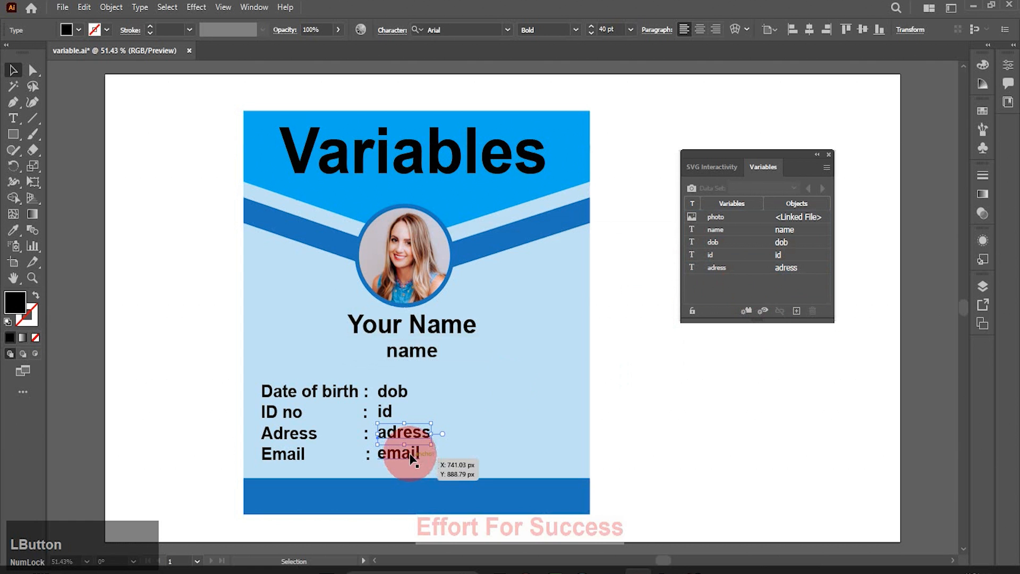
click(745, 313)
click(719, 281)
double_click(720, 282)
text(email)
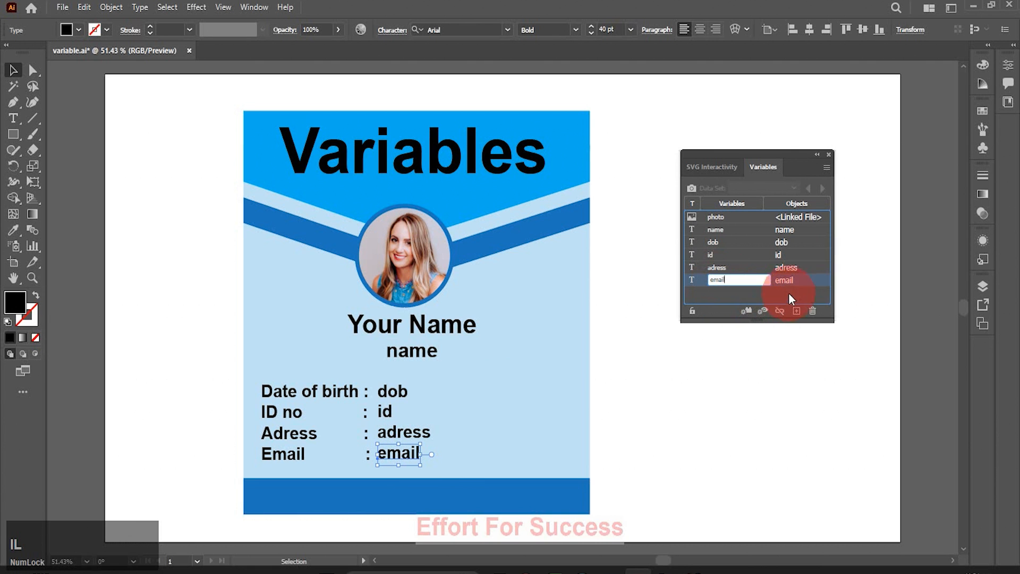
click(656, 423)
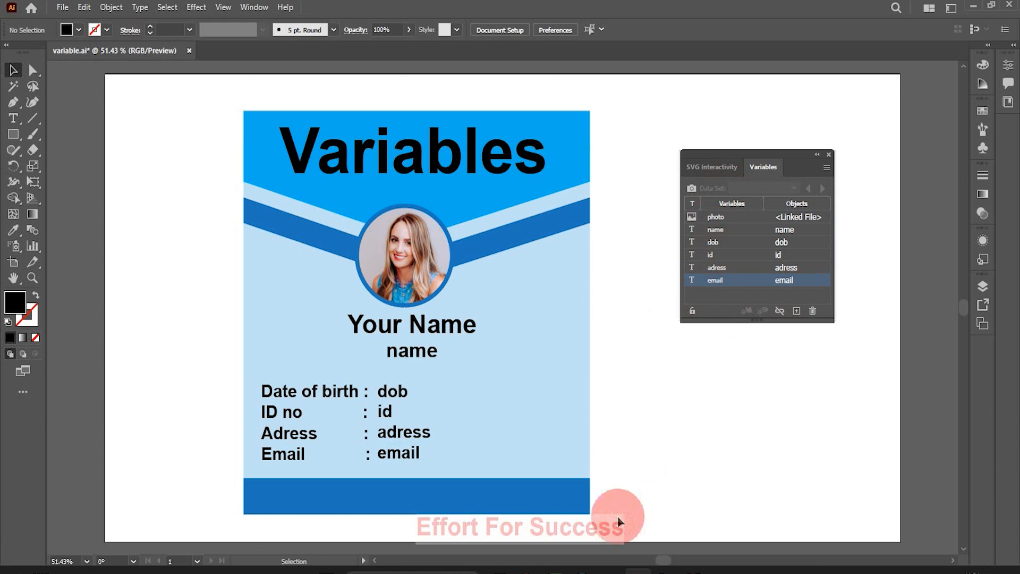
Step: Check the variable names against the spreadsheet's column headers and close the browser window
click(531, 569)
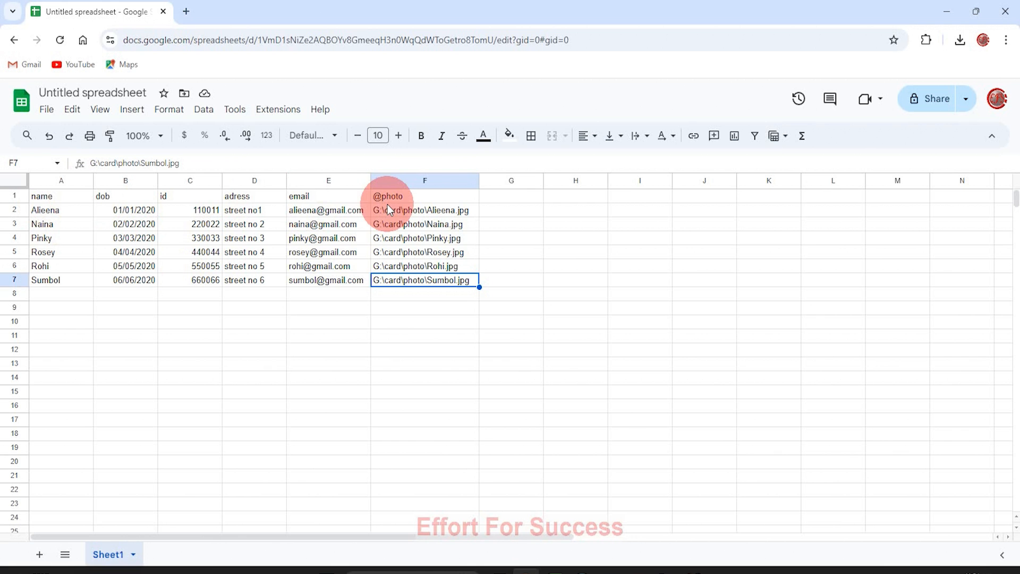
click(1004, 11)
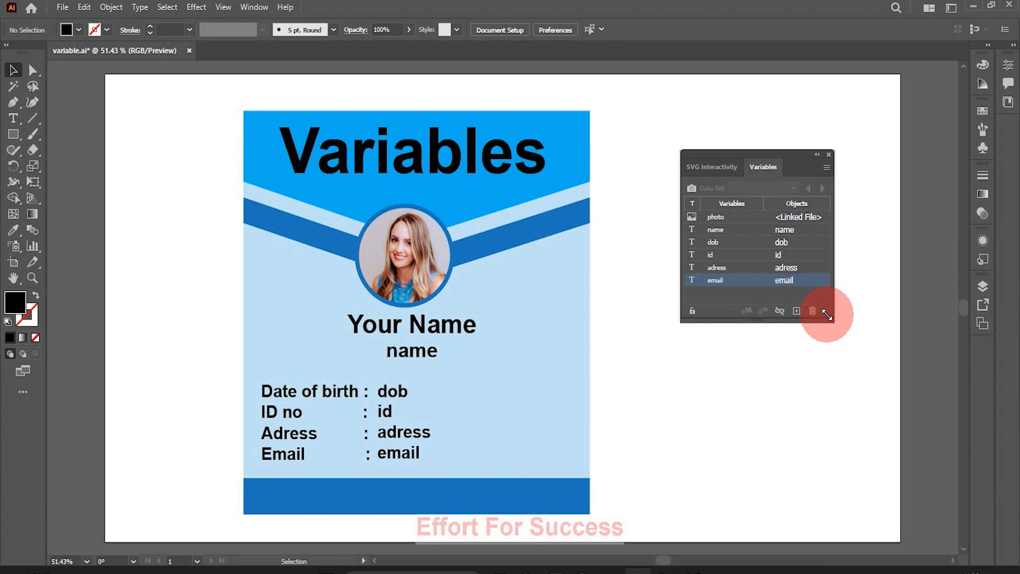
Step: Start loading a variable library and browse to the photo folder inside the card folder on drive E2 (G:)
click(826, 169)
click(895, 257)
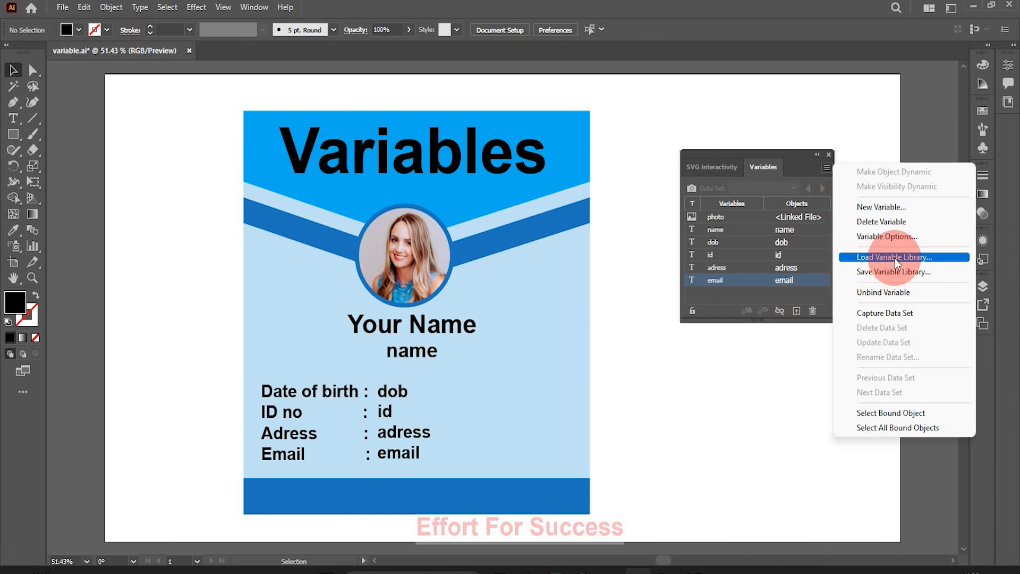
click(895, 259)
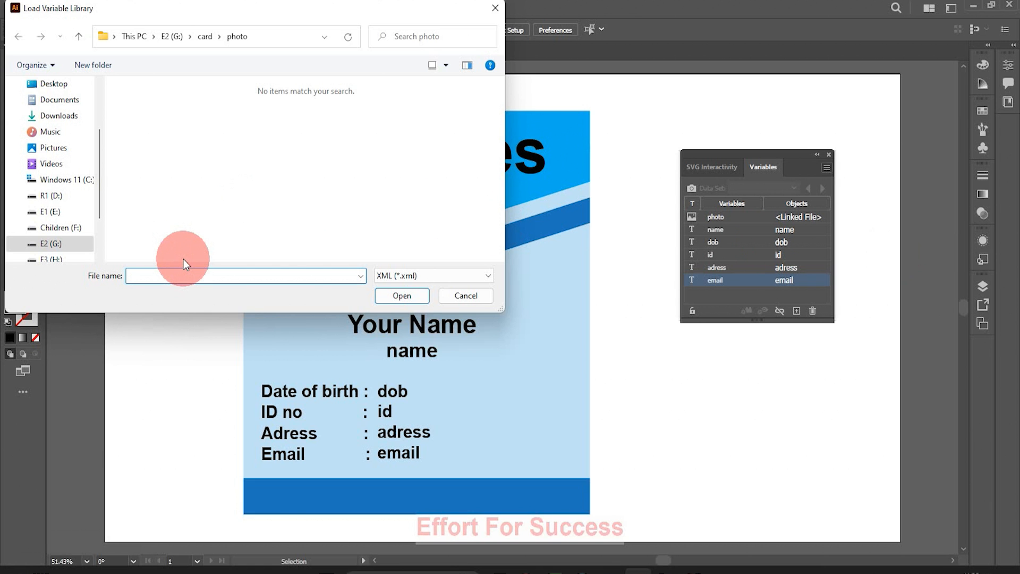
click(46, 243)
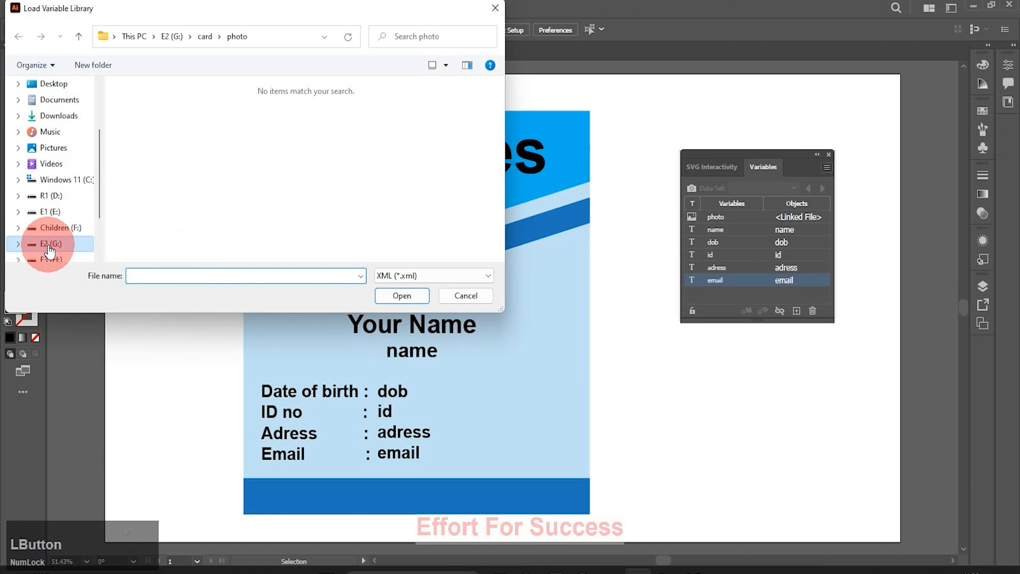
click(326, 145)
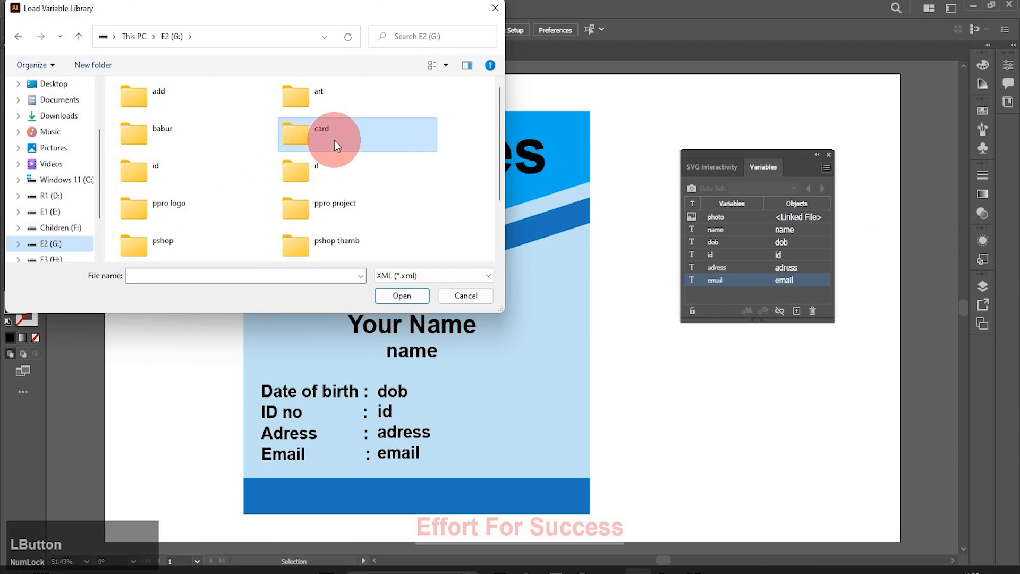
double_click(334, 140)
click(150, 107)
double_click(149, 104)
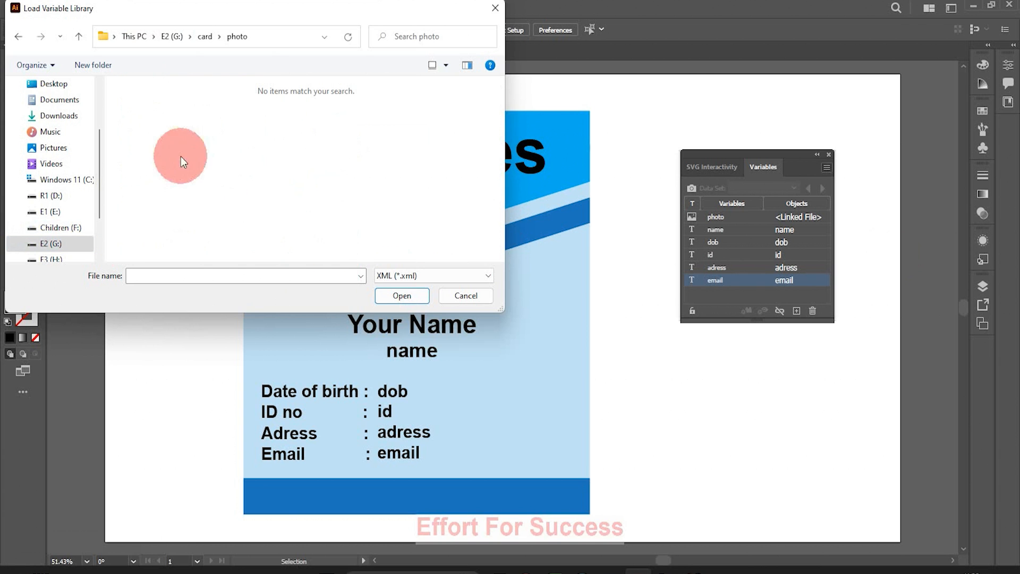
Step: Show CSV files, load the CSV data file from the photo folder, and overwrite the document's current variables and data sets
click(392, 277)
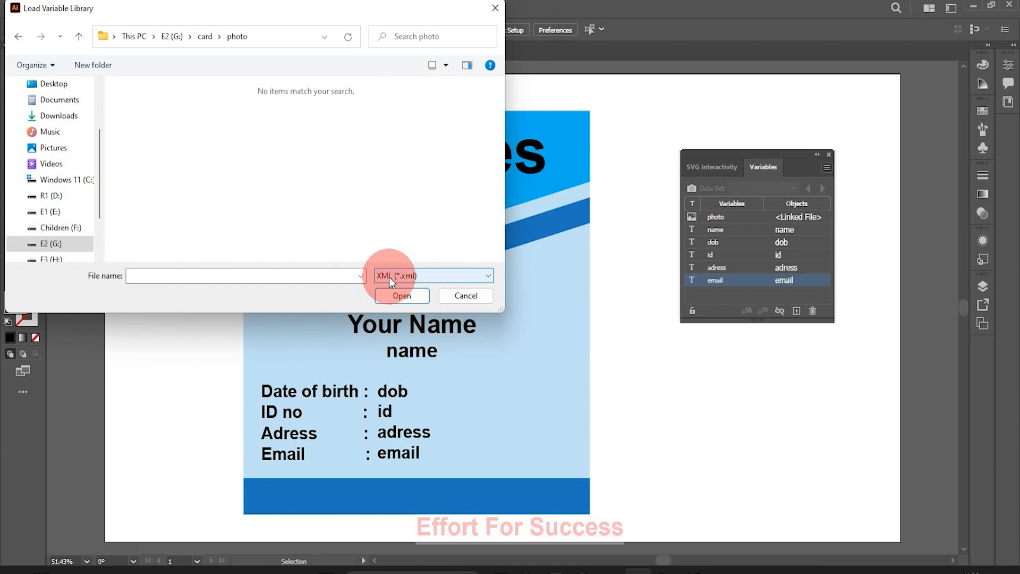
click(482, 277)
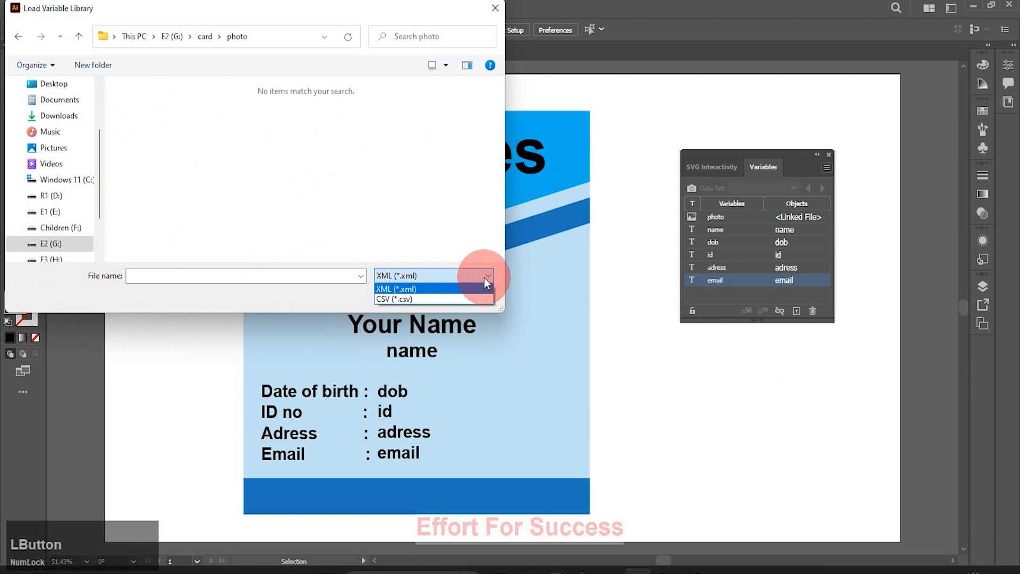
click(419, 300)
click(157, 127)
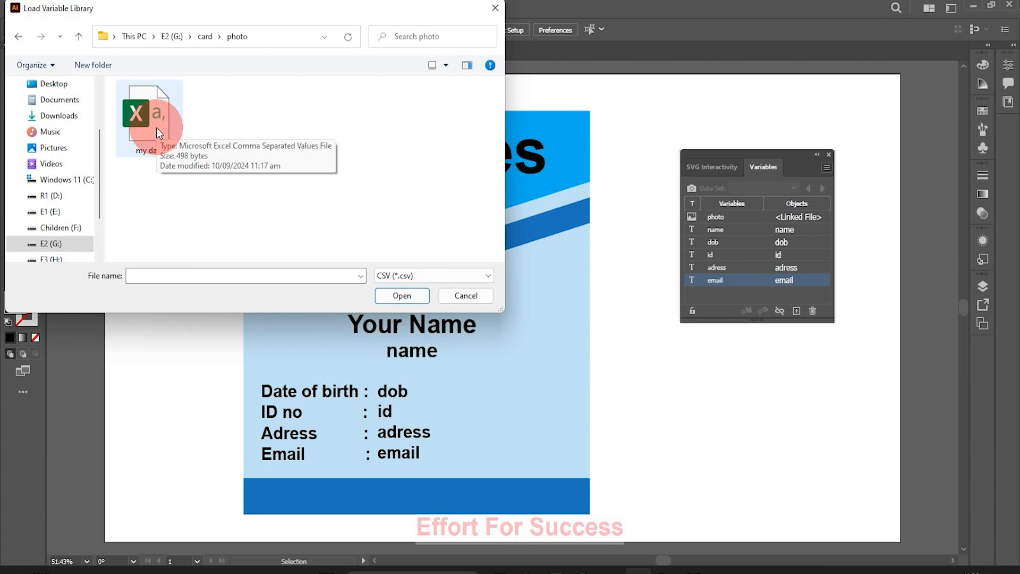
click(156, 127)
click(415, 299)
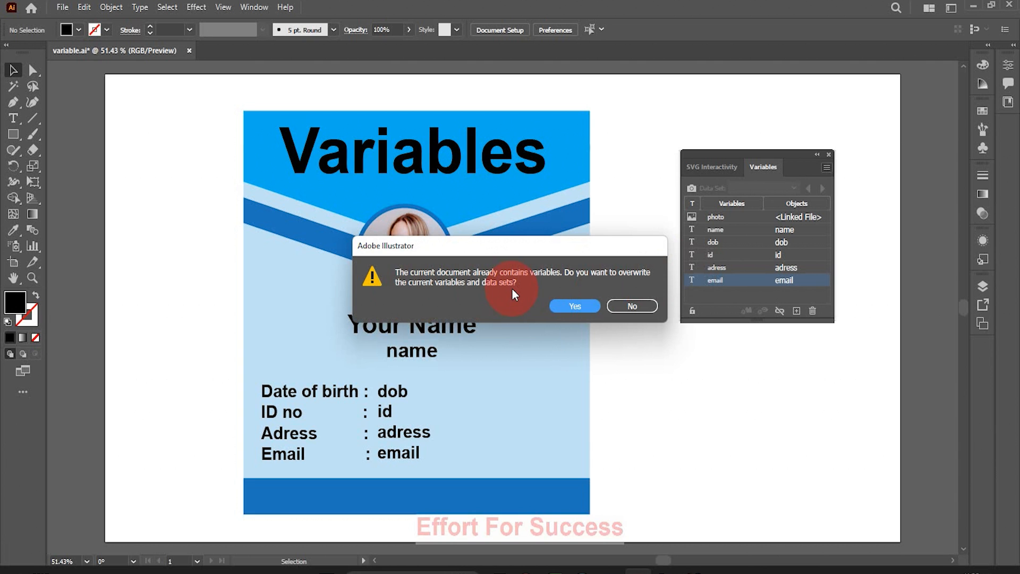
click(578, 305)
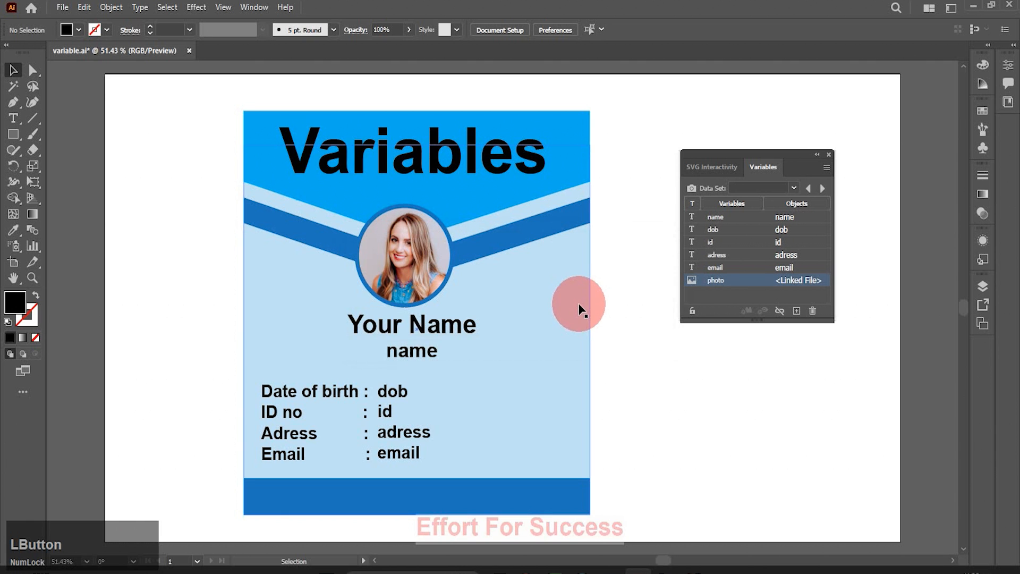
Step: Preview the card with Data Set 1 and Data Set 2, and advance through the data sets up to Data Set 5
click(793, 187)
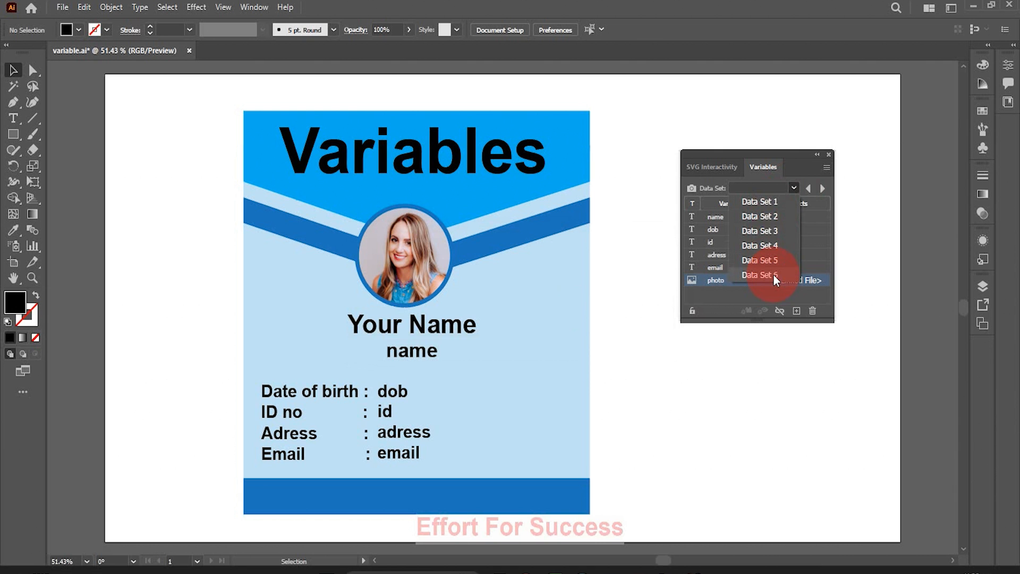
click(856, 186)
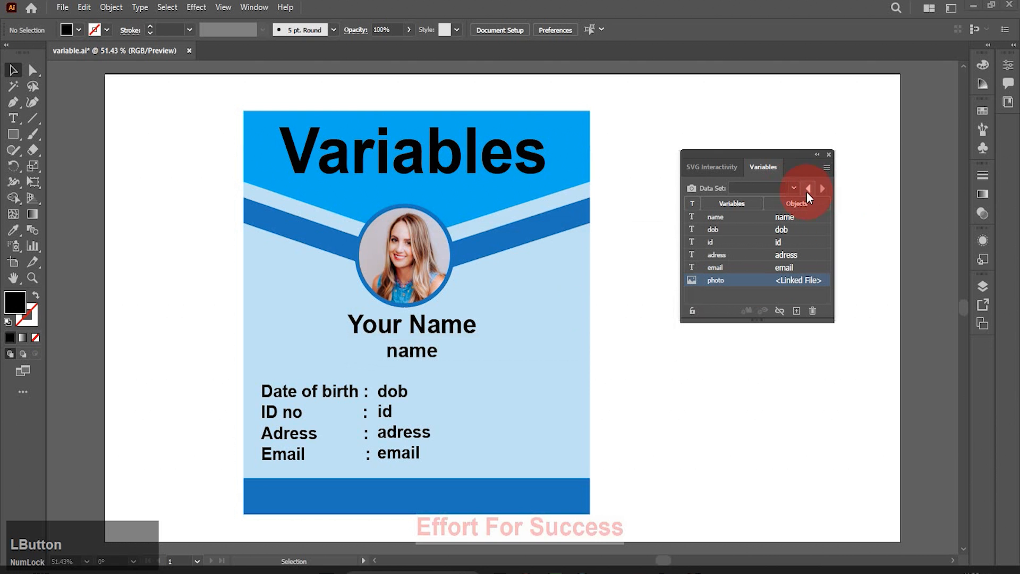
click(793, 188)
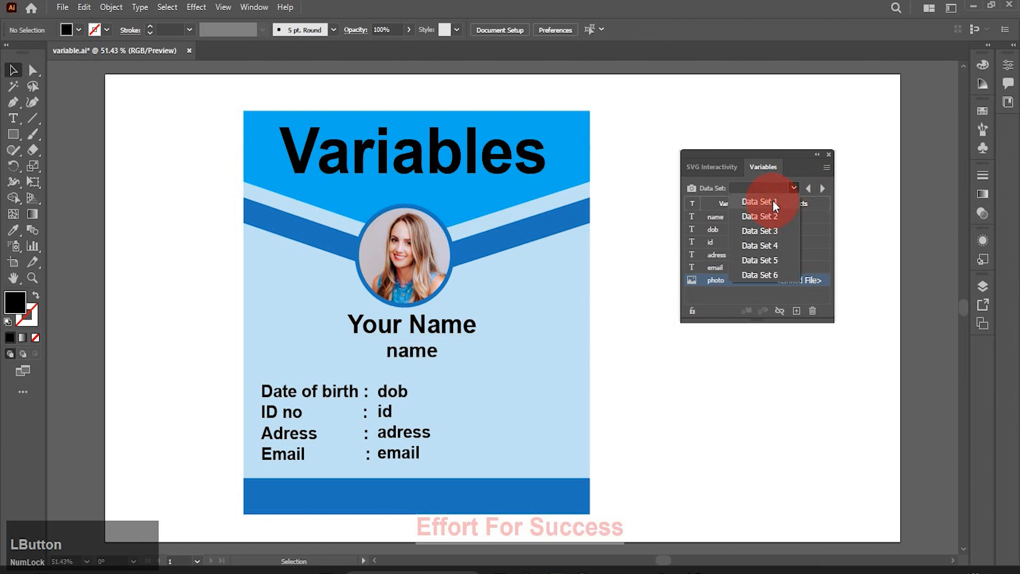
click(773, 200)
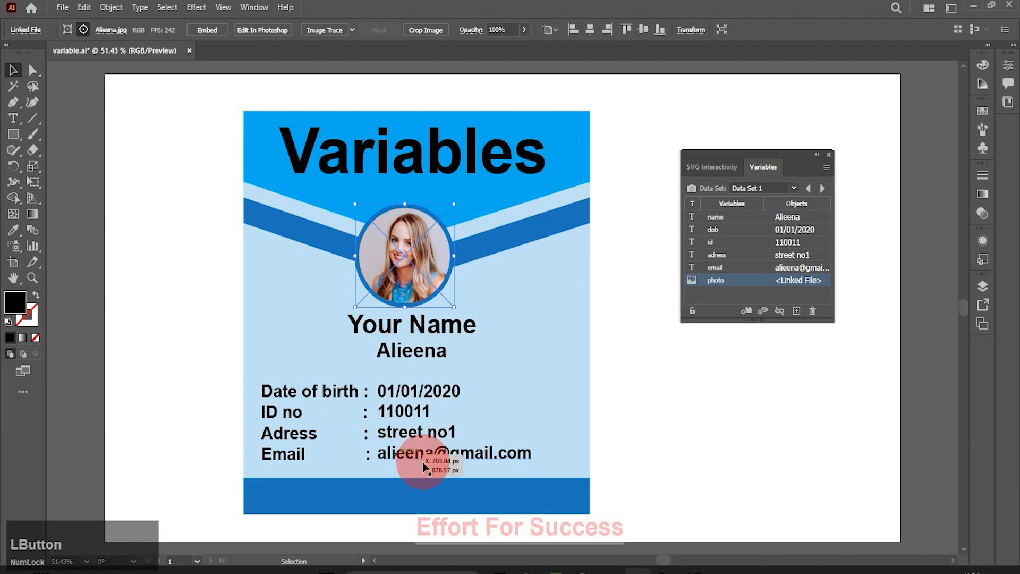
click(790, 188)
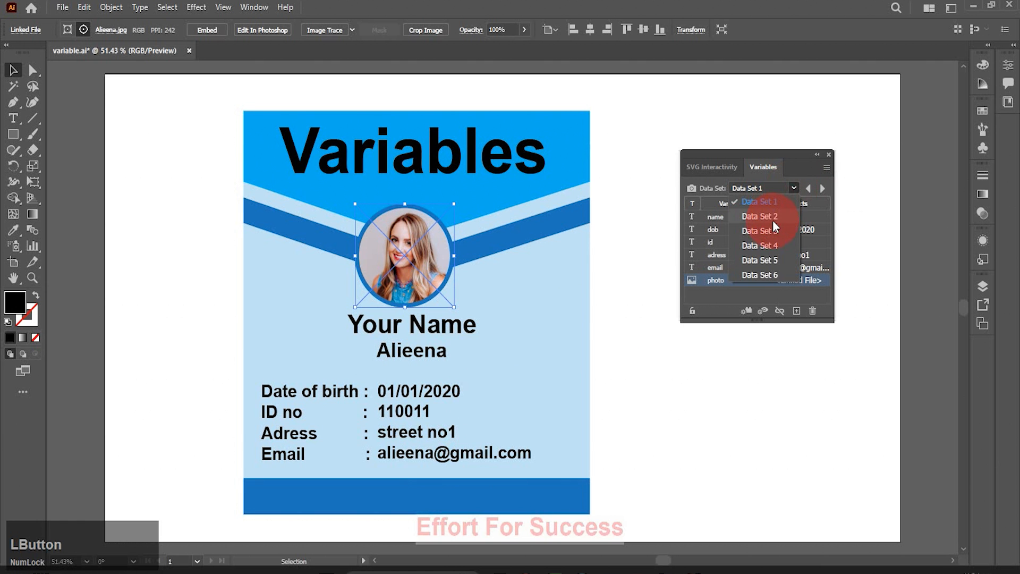
click(772, 218)
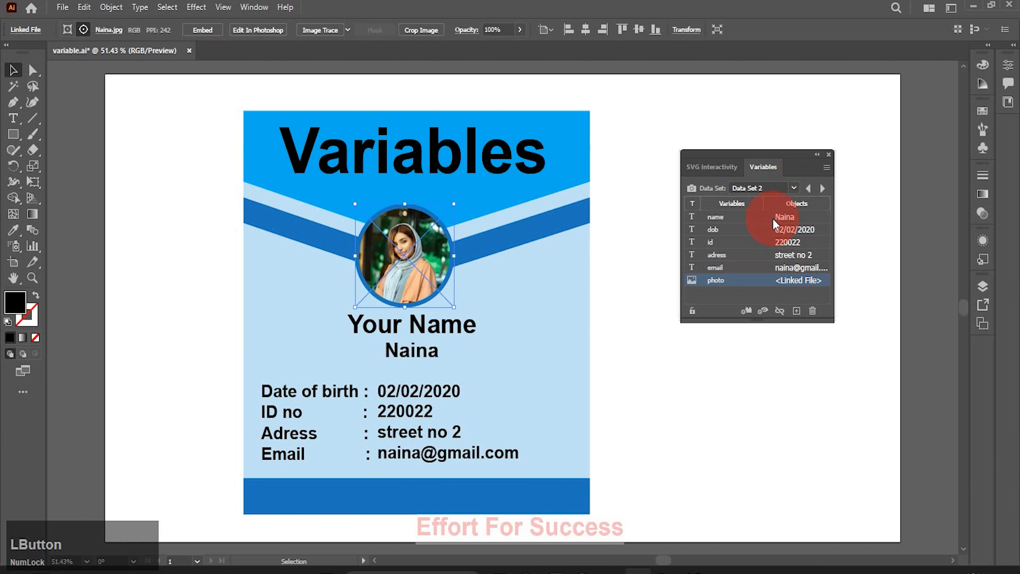
click(821, 188)
click(821, 189)
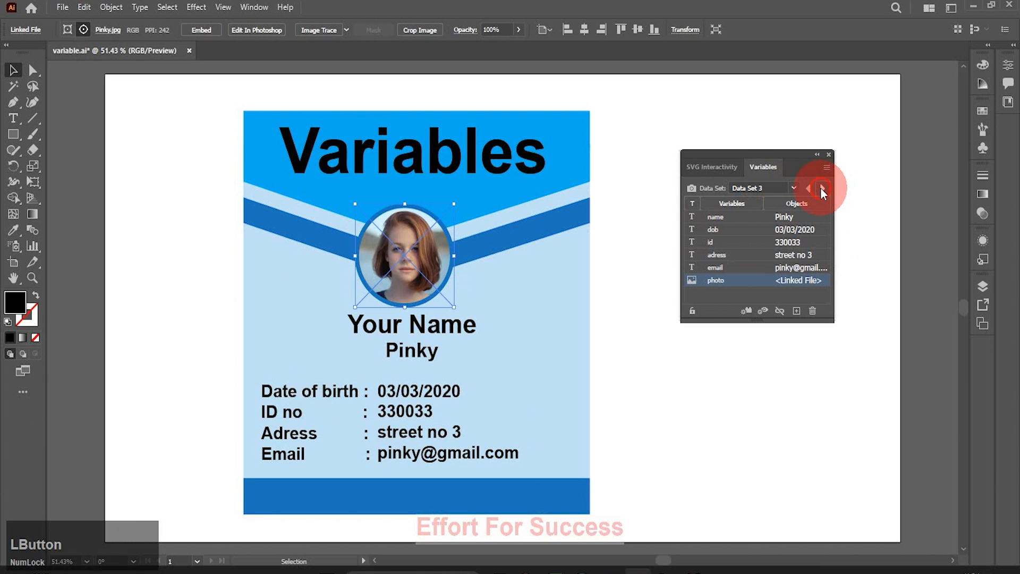
click(821, 189)
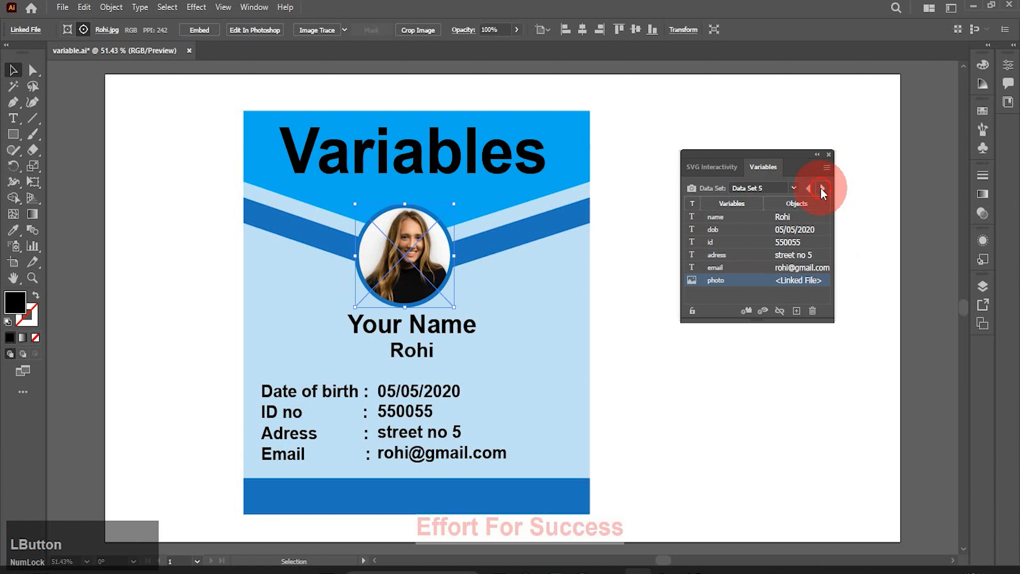
Step: Step back through the data sets to Data Set 1 and forward again to Data Set 2, checking the card
click(808, 188)
click(808, 189)
click(808, 188)
click(808, 189)
click(808, 189)
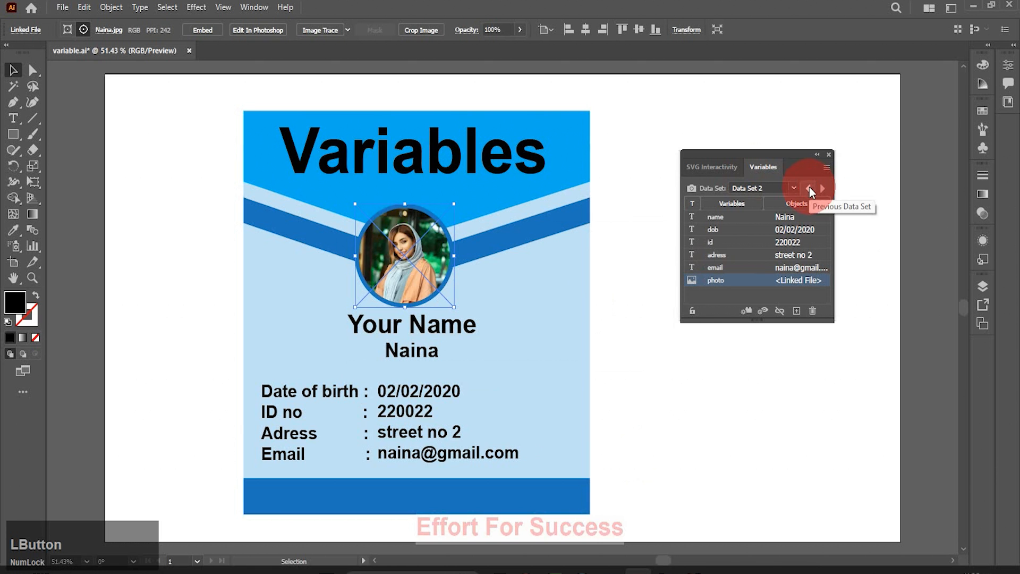
click(808, 188)
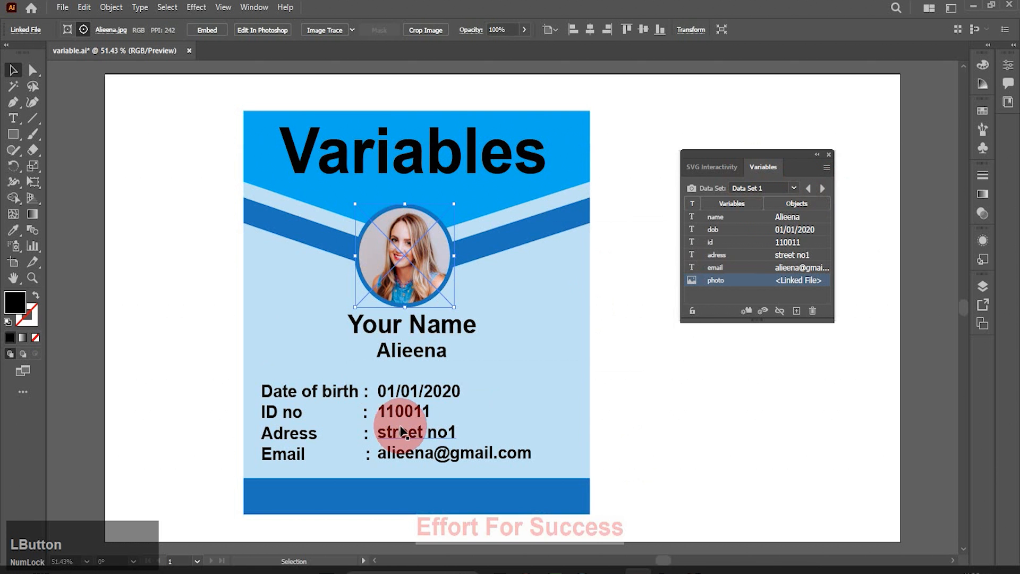
click(821, 188)
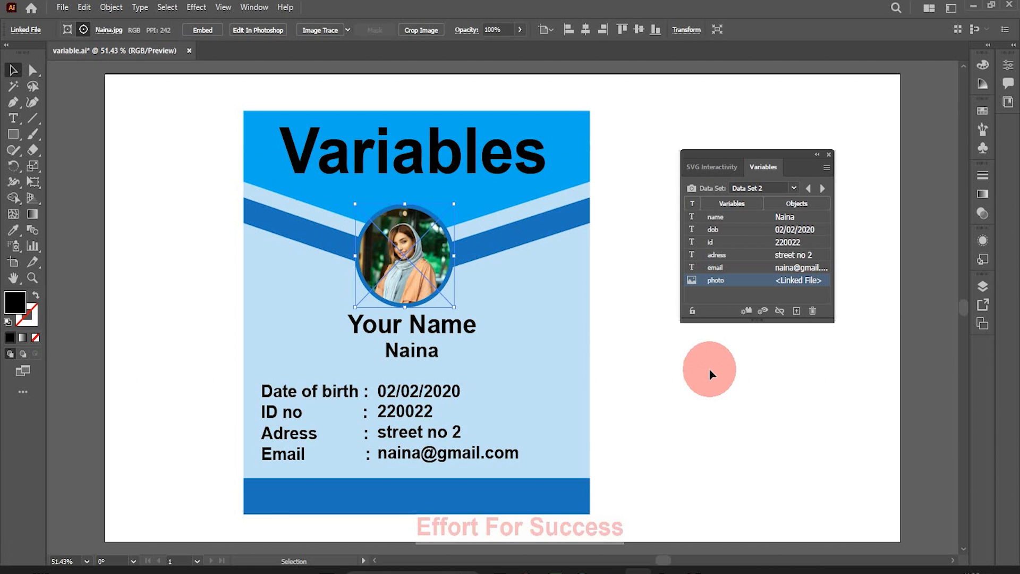
Step: Make room below the Variables panel, show the Actions panel there, and collapse the Default Actions set
drag(721, 154, 721, 126)
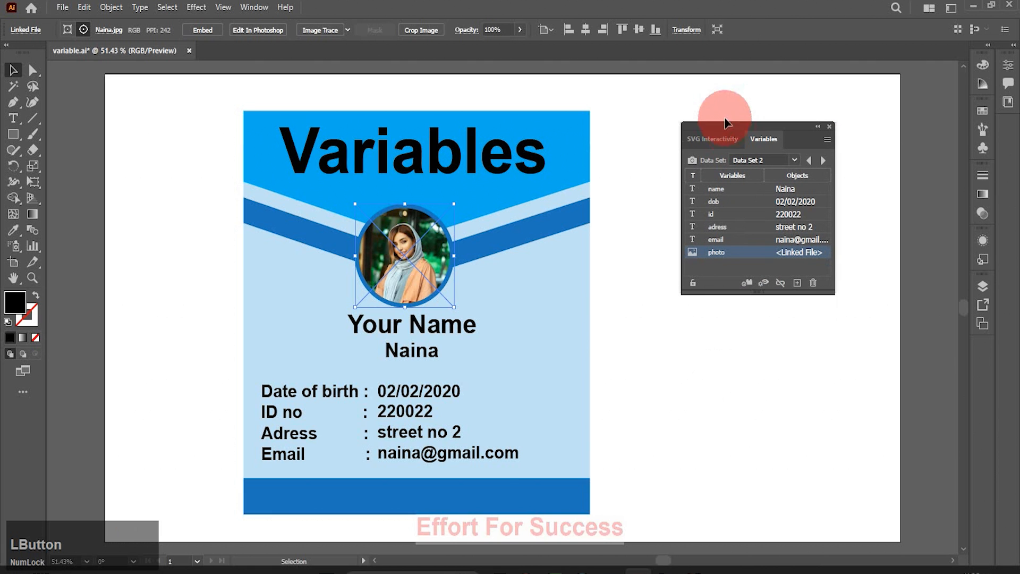
click(243, 7)
click(303, 106)
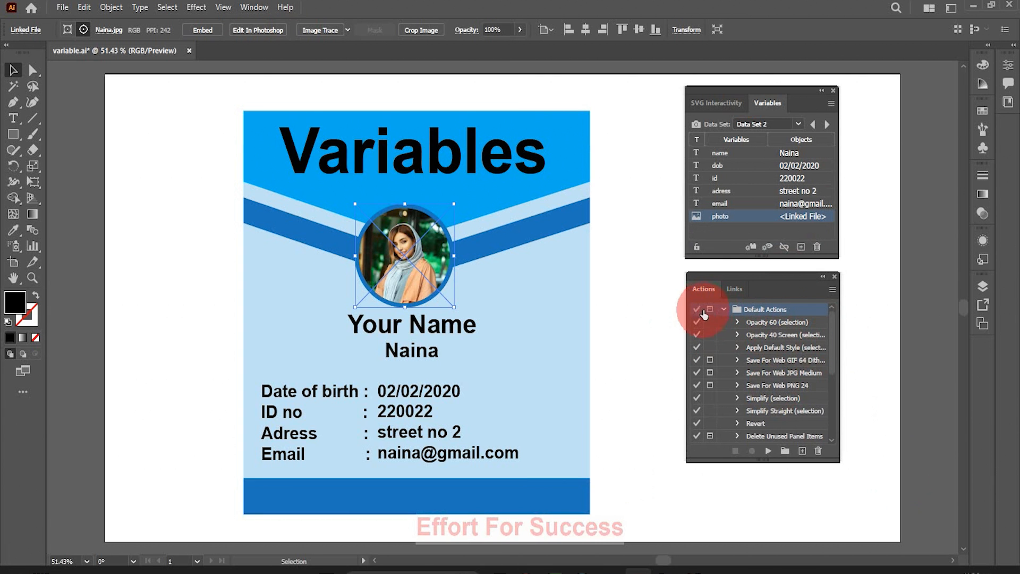
click(722, 310)
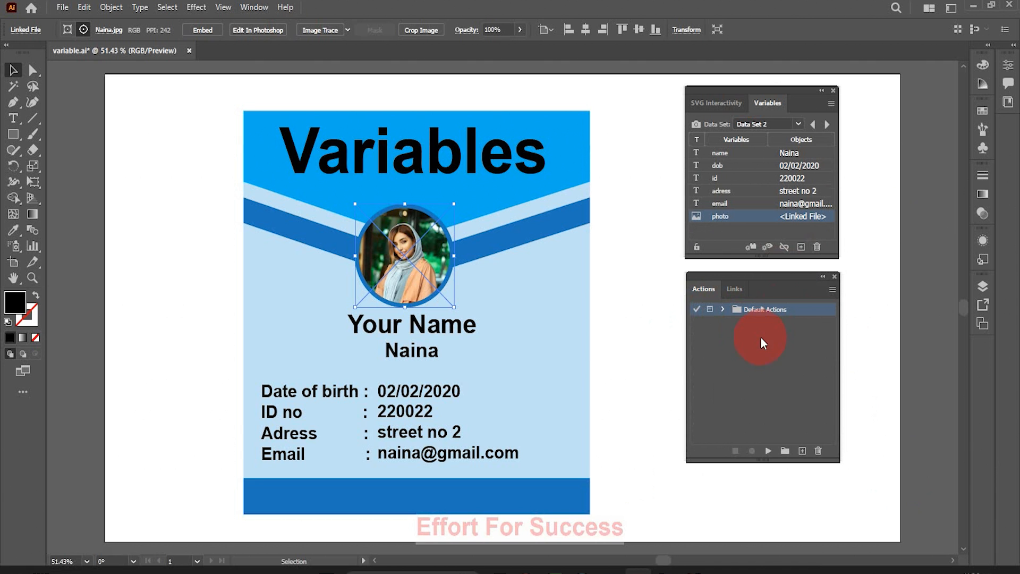
Step: Switch the card to Data Set 1 and select the clipped photo on it
click(813, 125)
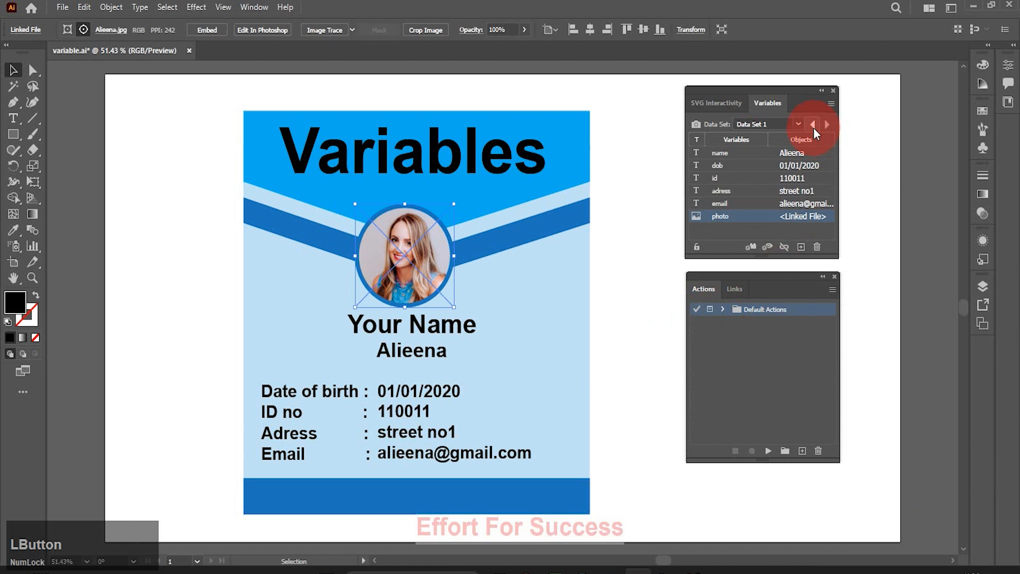
click(655, 390)
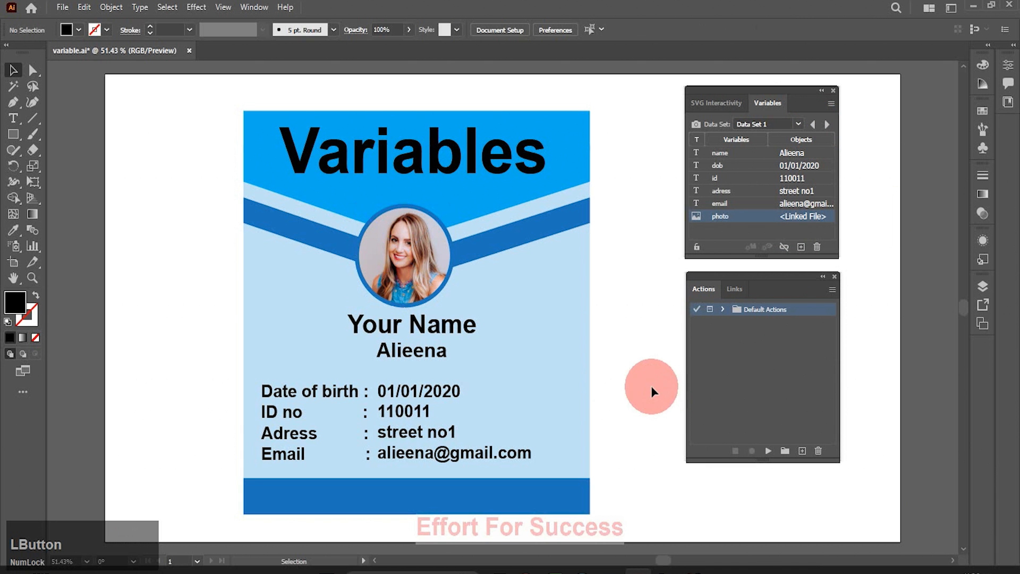
click(414, 278)
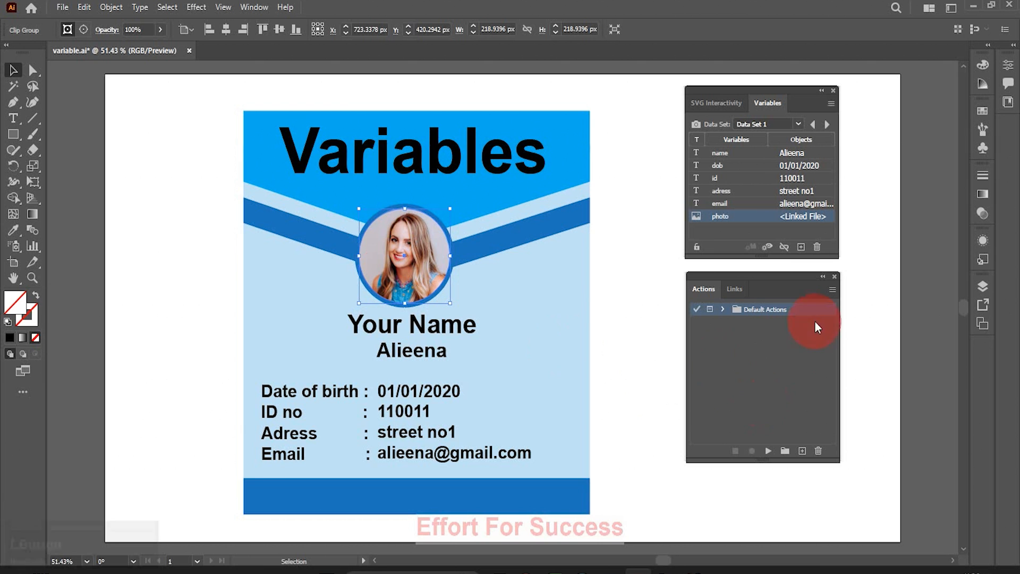
Step: Create a new action set named variable
click(785, 451)
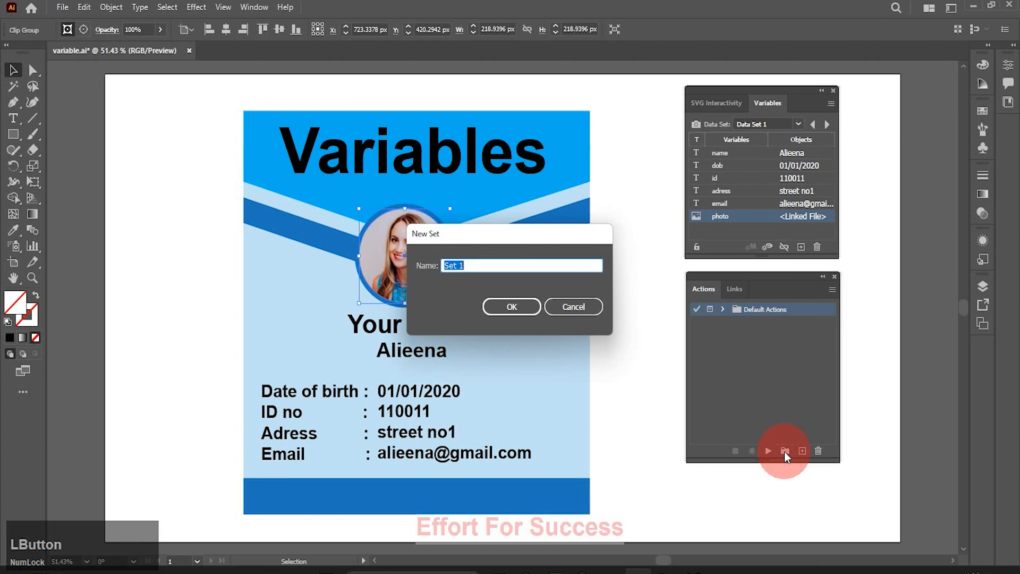
text(variable)
click(502, 306)
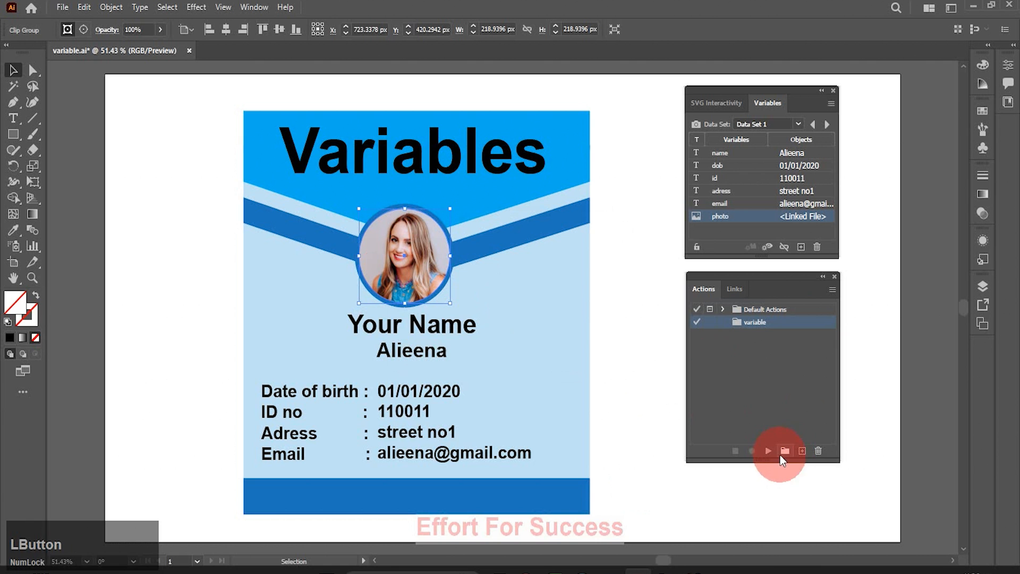
Step: Create a new action named png in the variable set and start recording it
click(802, 451)
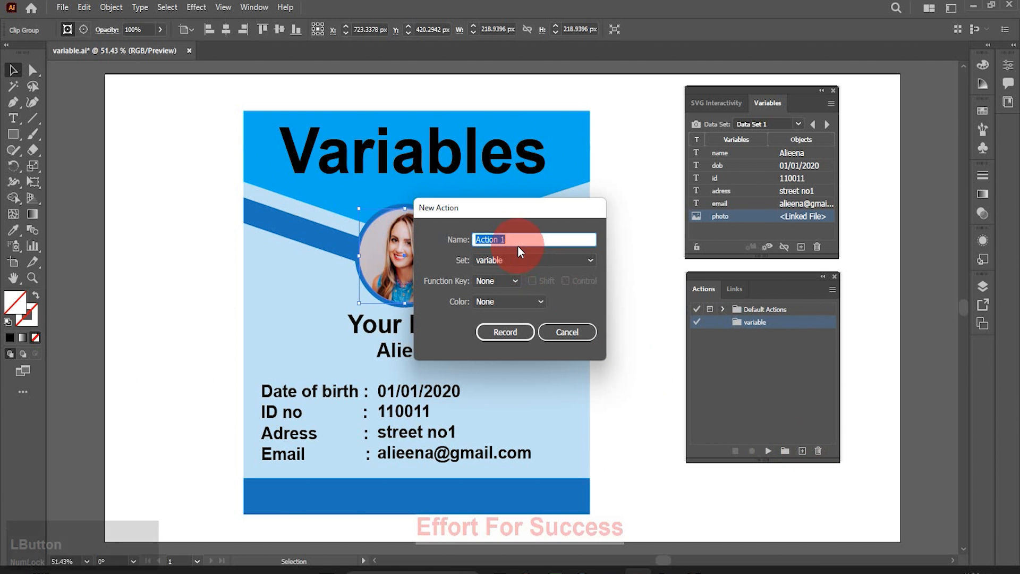
text(pn)
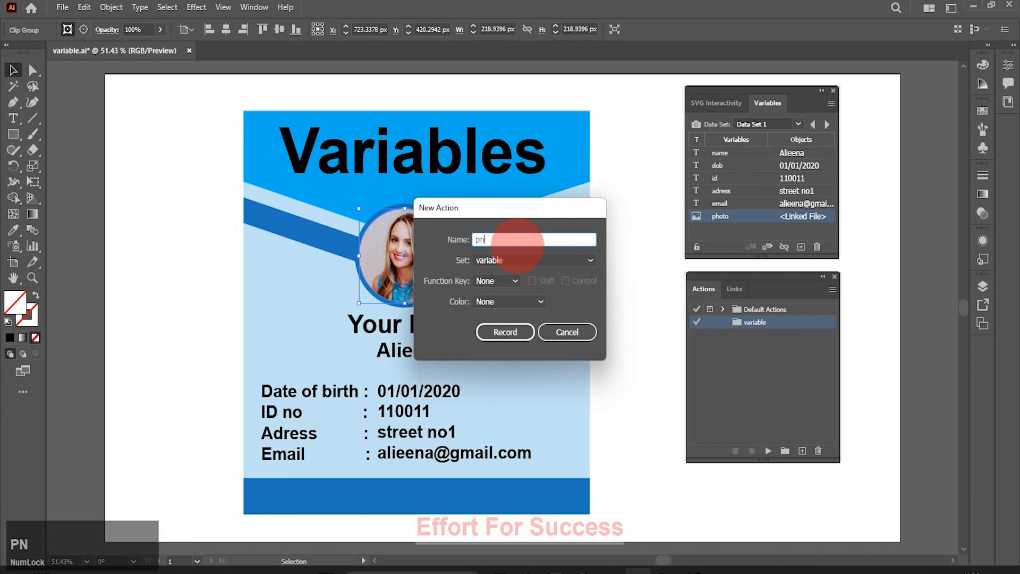
text(g)
click(515, 333)
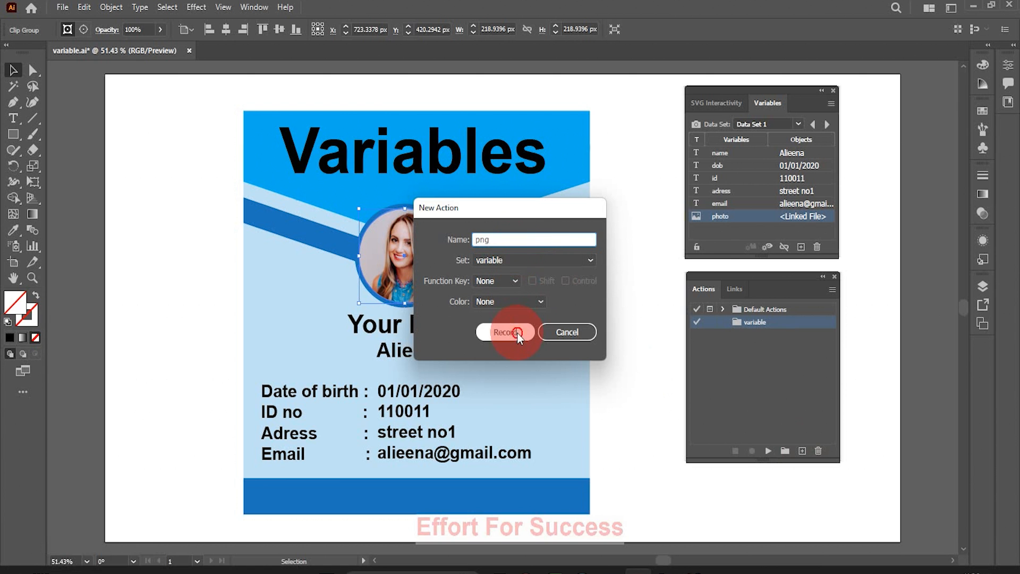
Step: Begin exporting the card with Export As, choosing PNG as the file format and naming the file 1
click(111, 7)
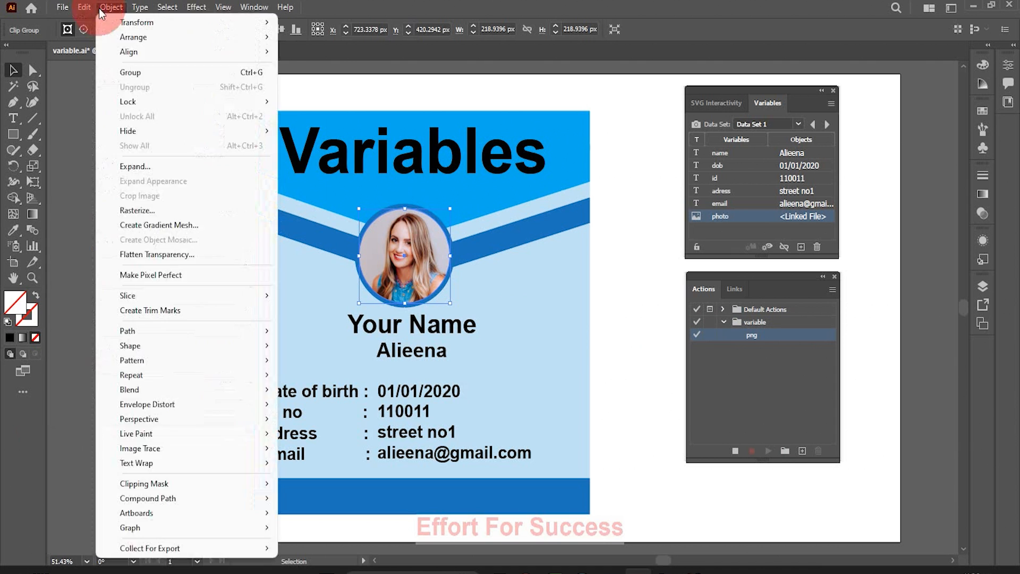
click(62, 8)
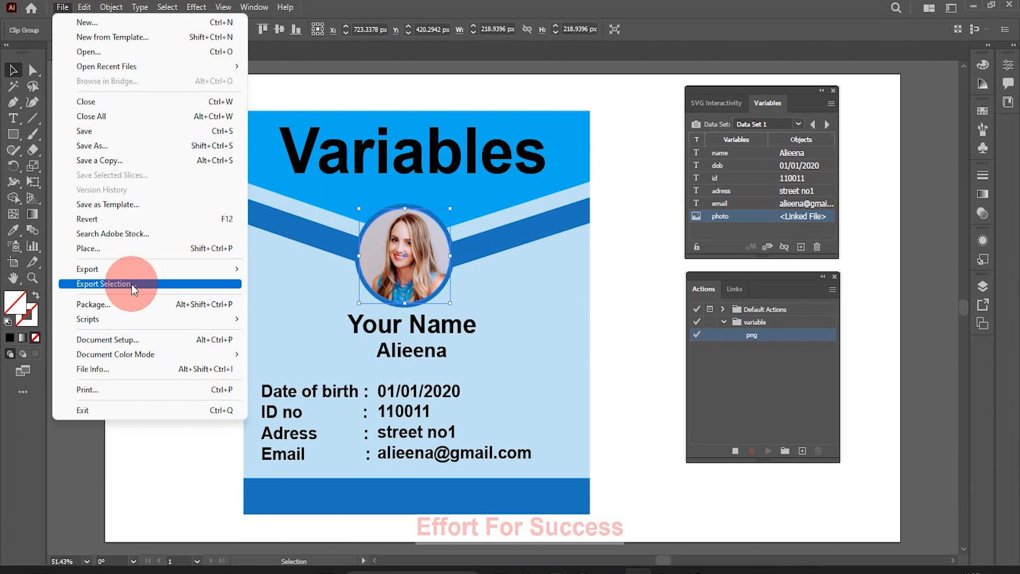
mouse_move(141, 269)
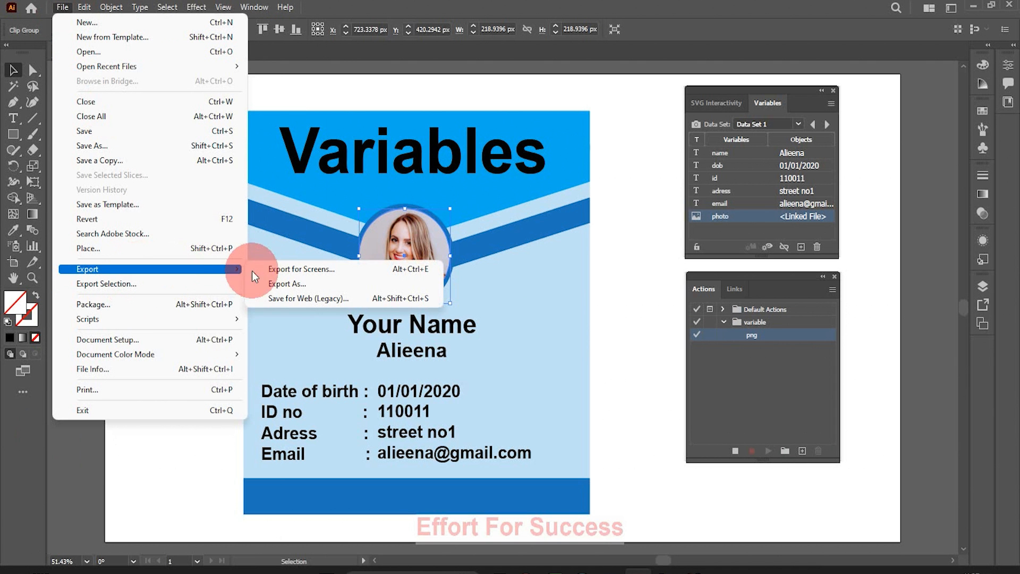
click(282, 282)
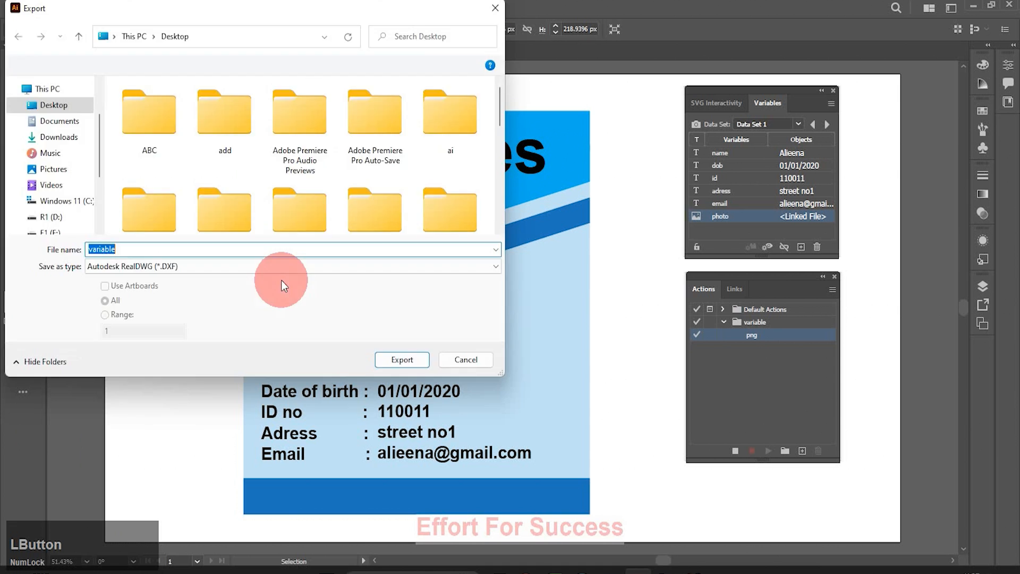
click(477, 272)
click(136, 346)
click(126, 254)
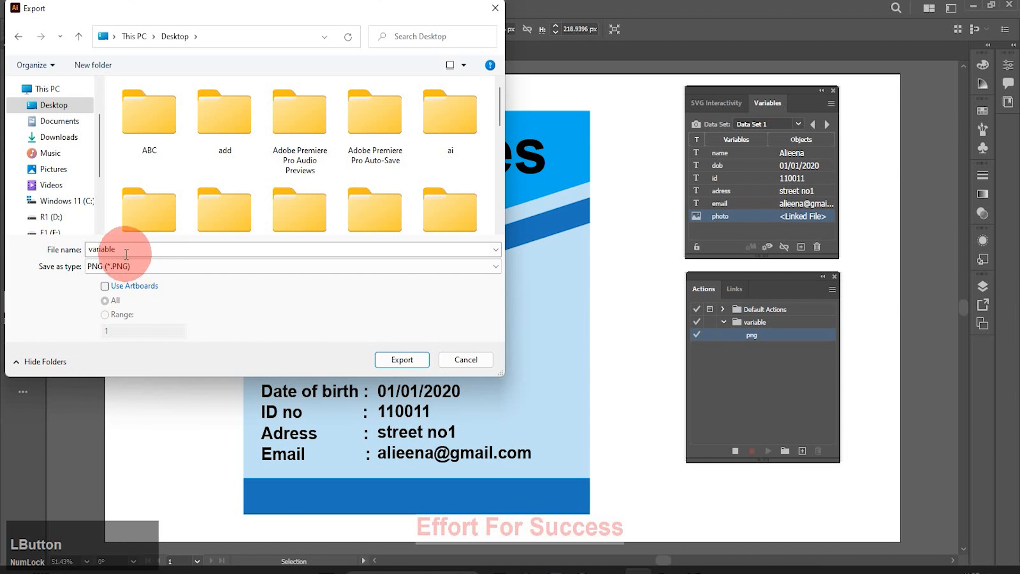
double_click(124, 250)
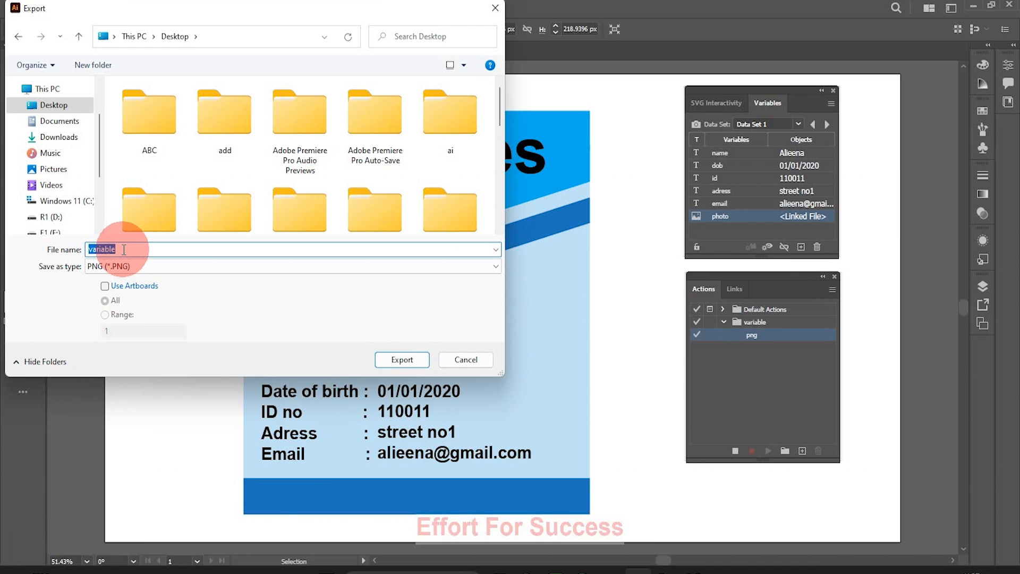
text(1)
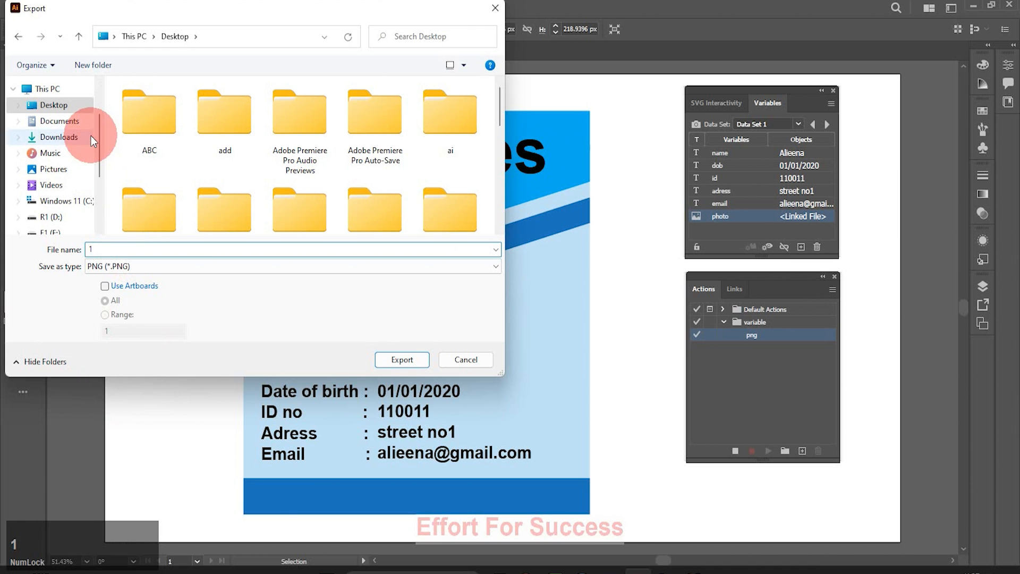
Step: Create a new folder named variable sheet on the Desktop for the exported file
click(82, 110)
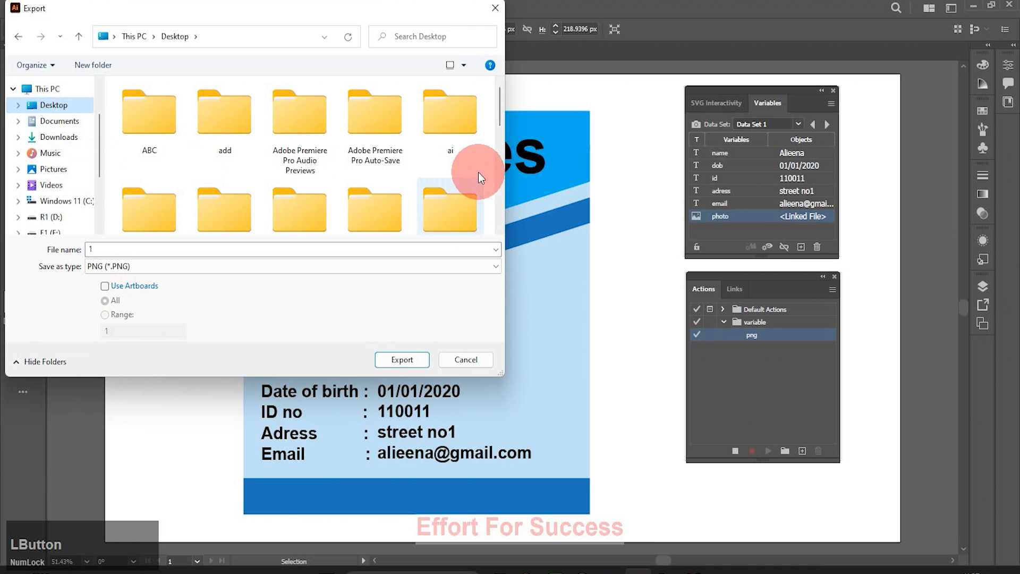
drag(499, 118, 500, 229)
right_click(399, 210)
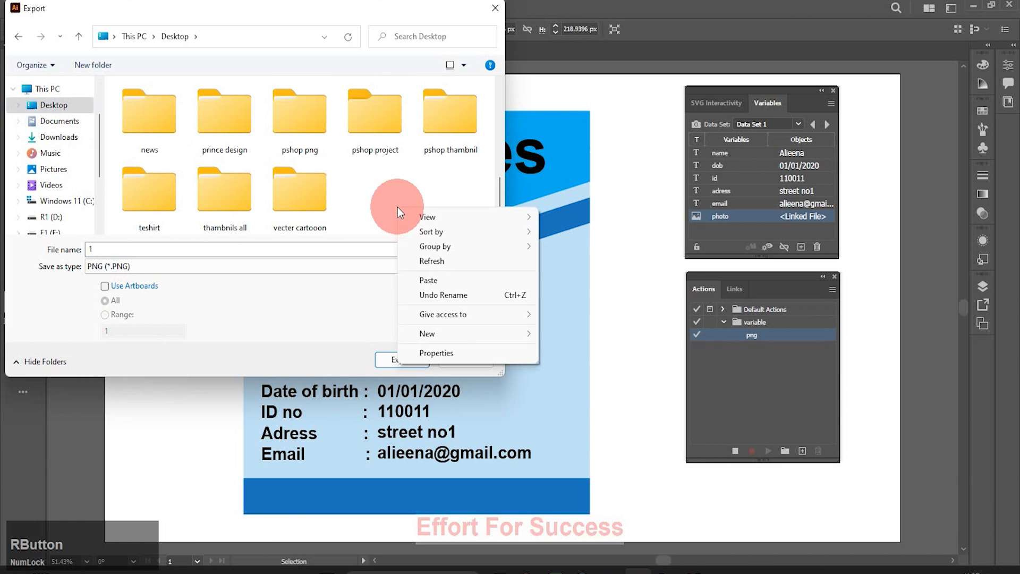
mouse_move(445, 339)
click(562, 333)
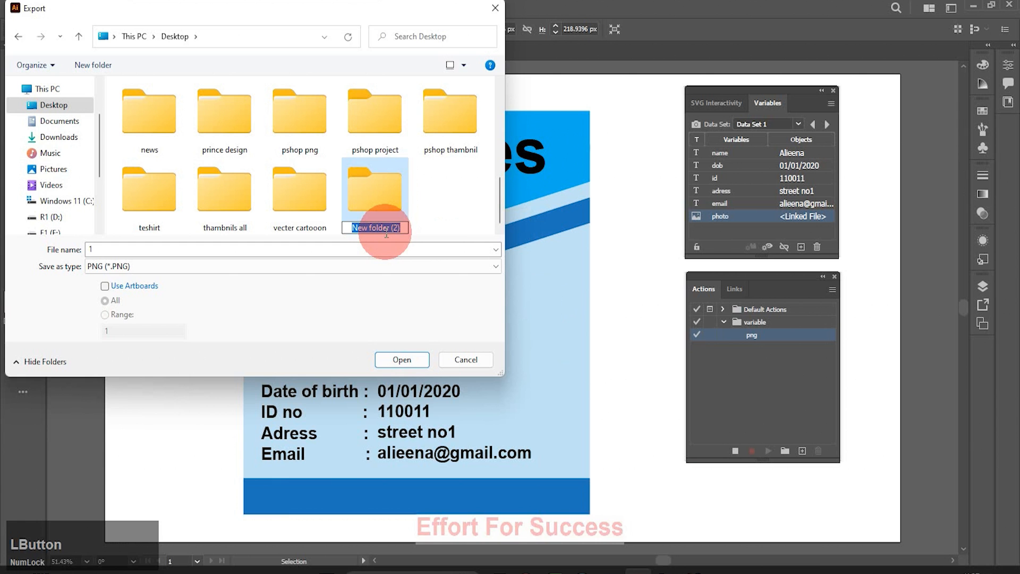
text(variable sheet)
click(392, 197)
click(391, 192)
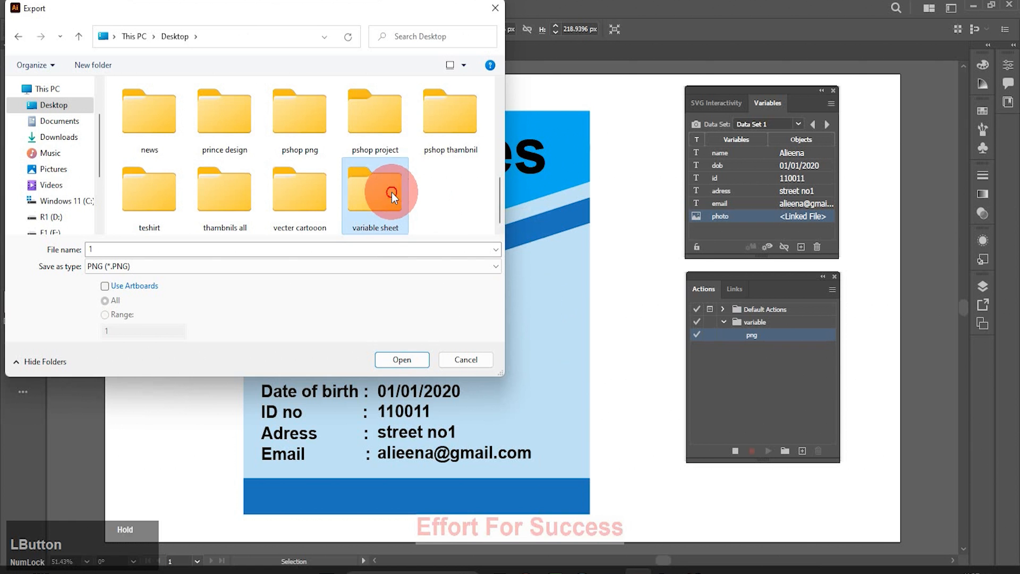
Step: Export the PNG into the variable sheet folder at Screen (72 ppi) with a transparent background, and stop recording the action
double_click(391, 192)
click(394, 359)
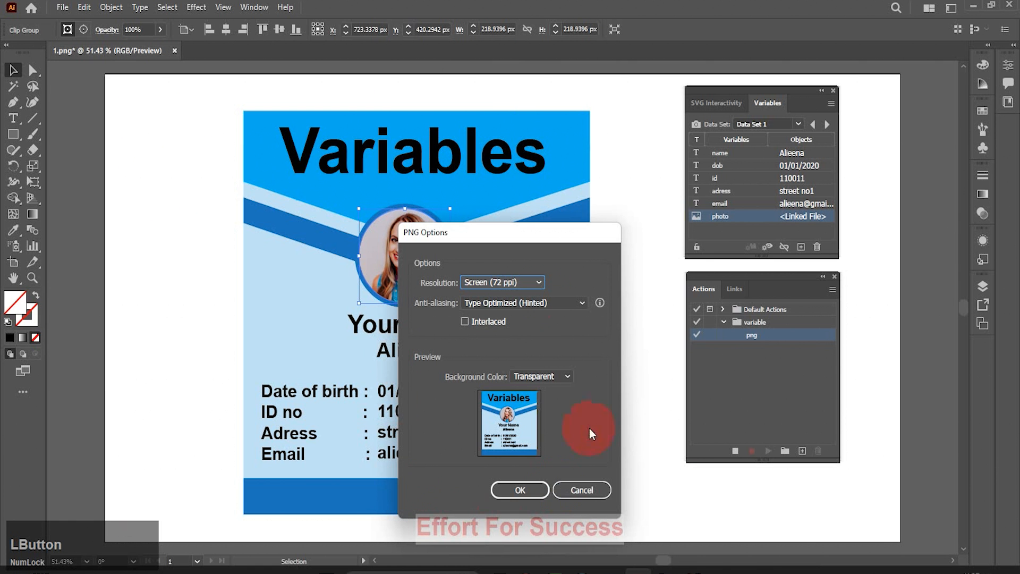
click(528, 492)
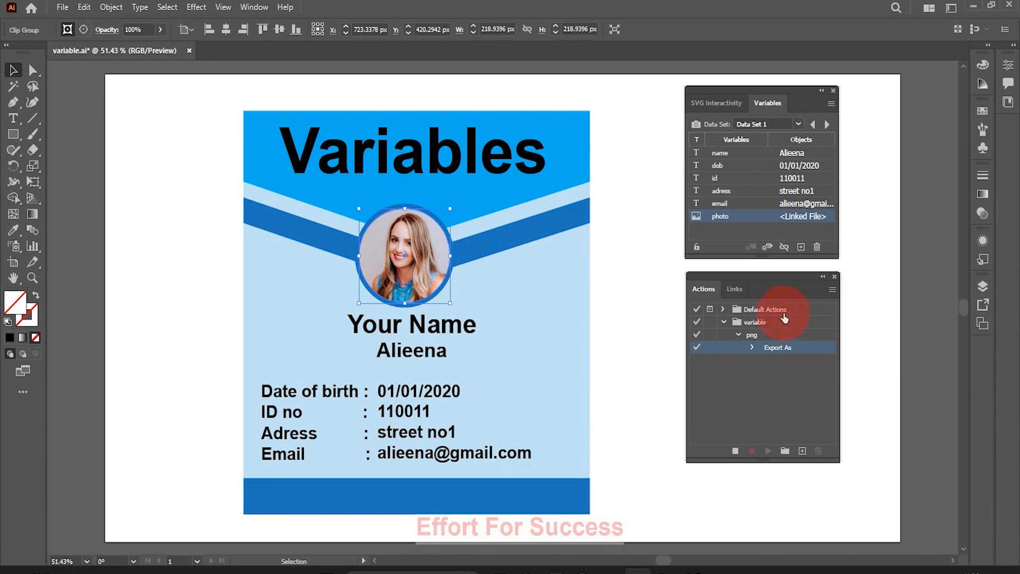
click(736, 451)
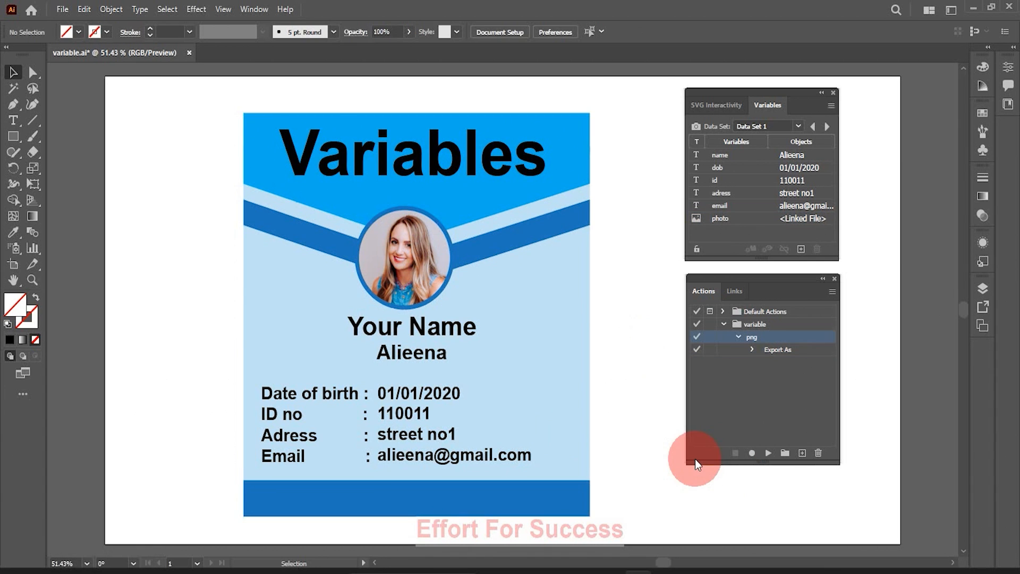
Step: Set up a batch run of the png action from the variable set, with Data Sets as the source
click(811, 338)
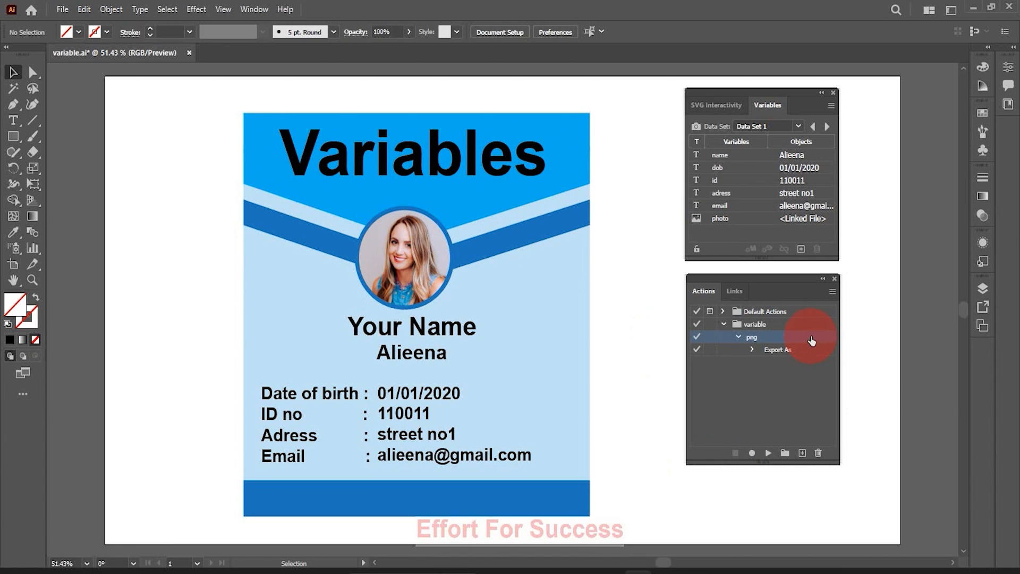
click(832, 292)
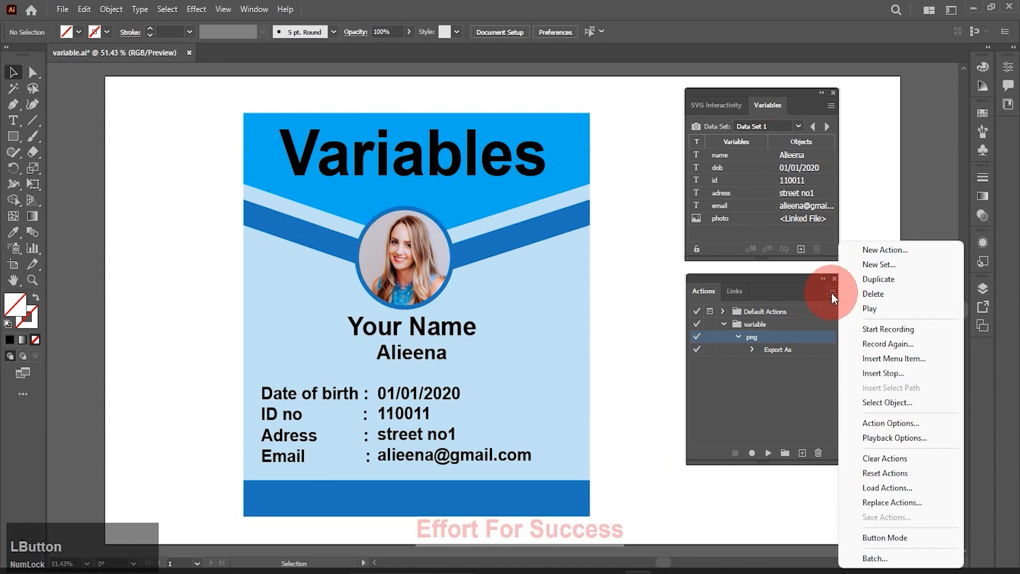
click(880, 556)
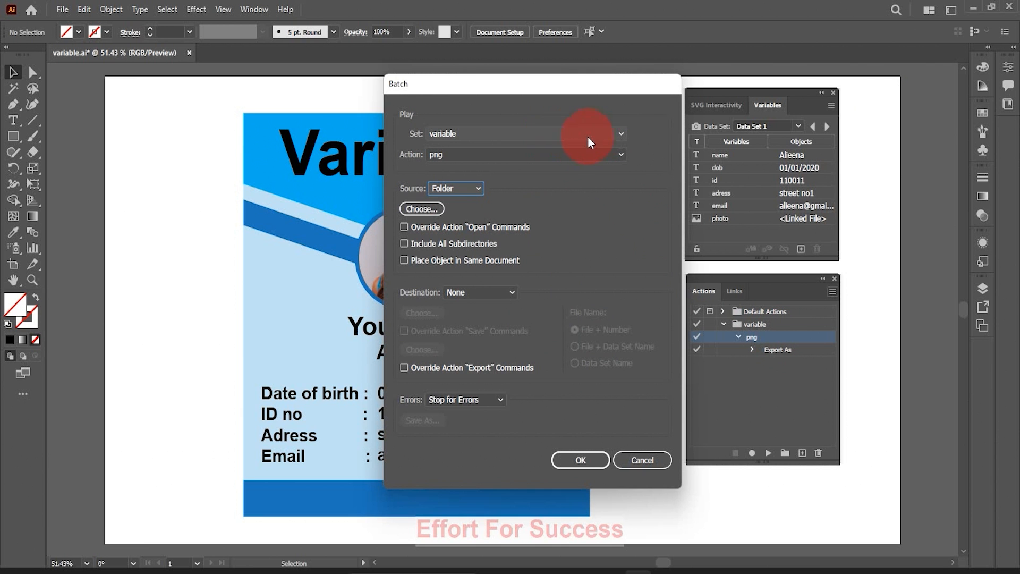
click(621, 135)
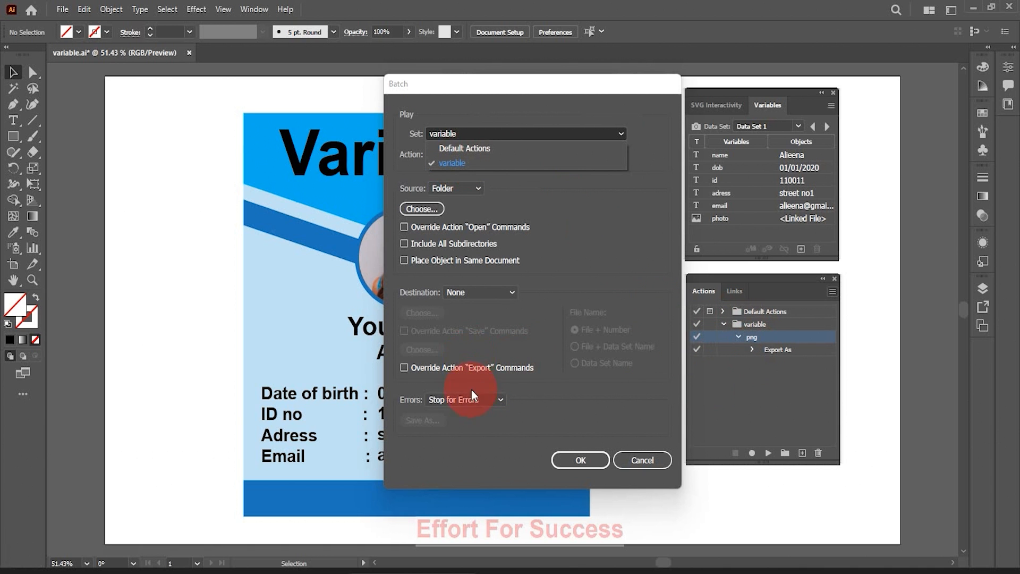
click(621, 133)
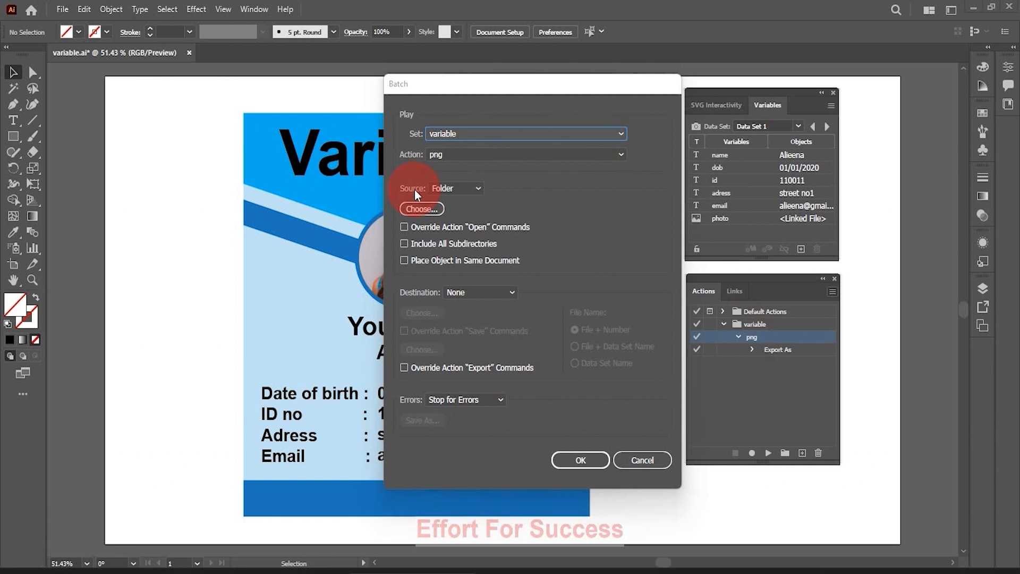
click(480, 189)
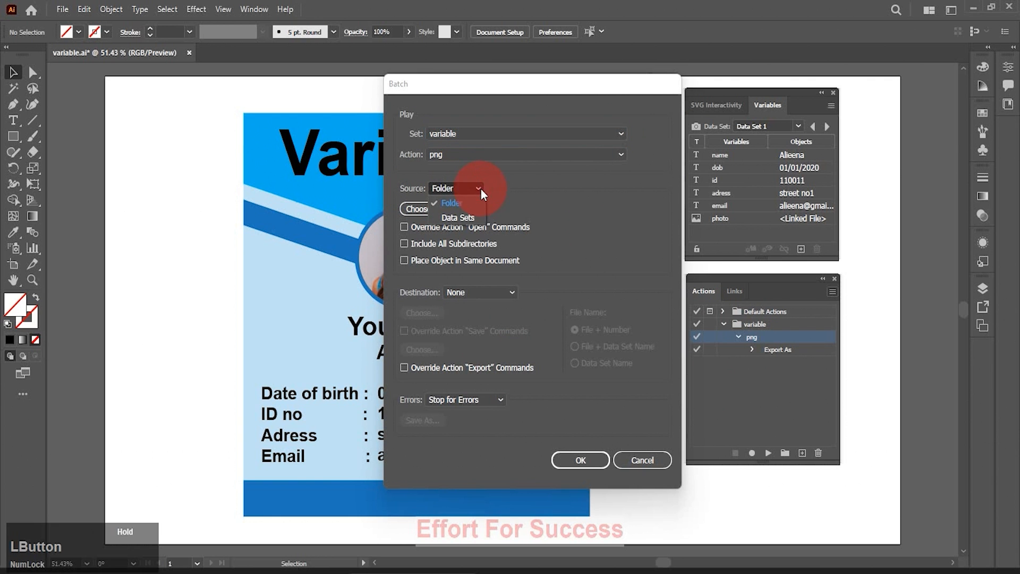
click(467, 215)
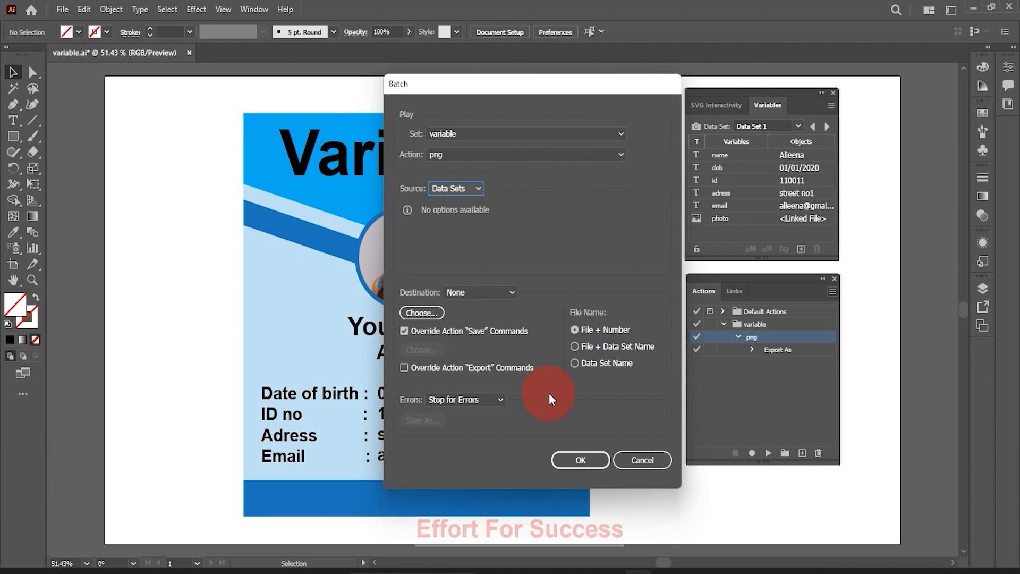
Step: Override the action's Export commands in the batch and choose the Desktop folder variable sheet as the export folder
click(403, 368)
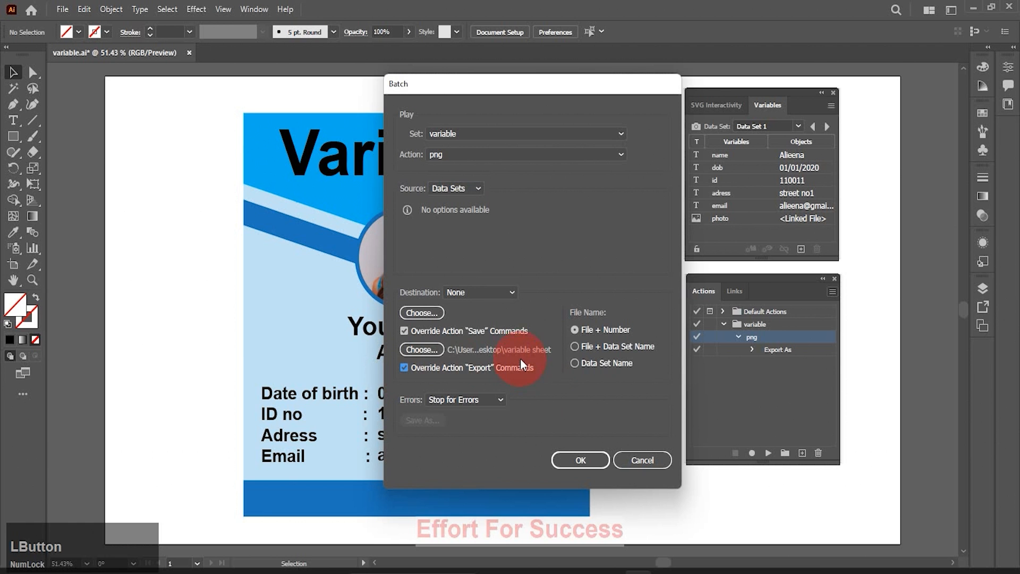
click(414, 349)
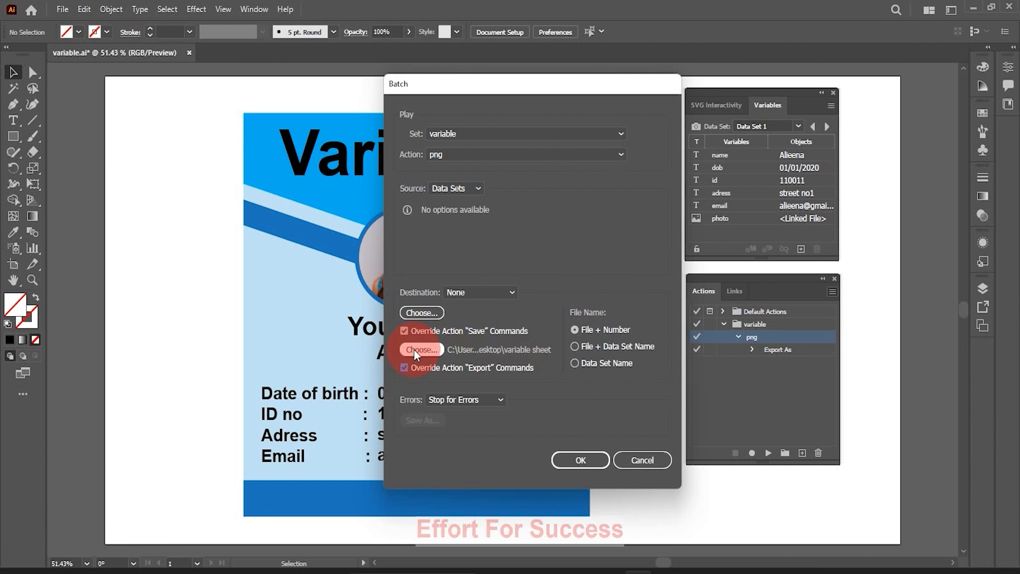
click(413, 349)
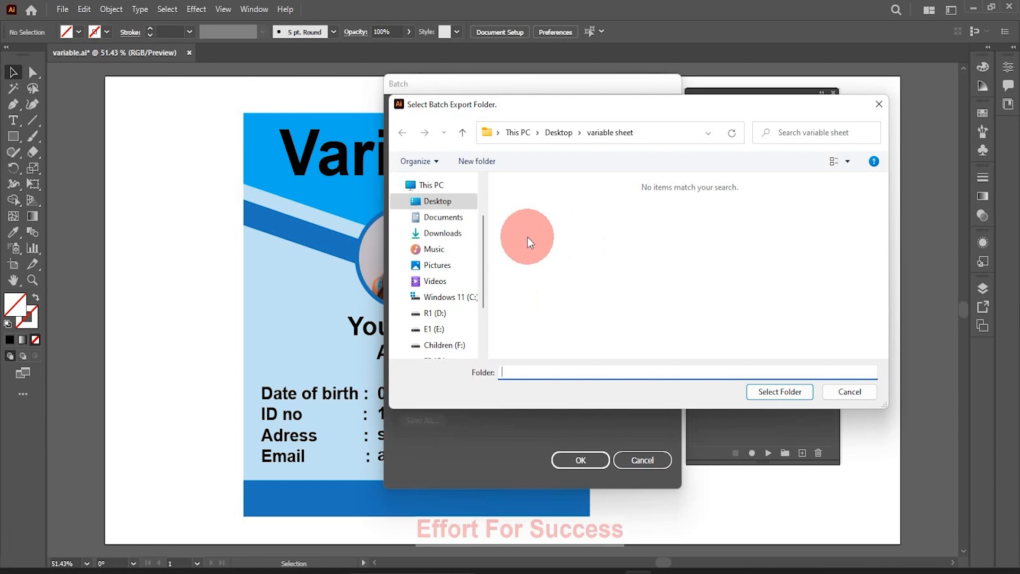
drag(483, 274, 481, 236)
click(464, 205)
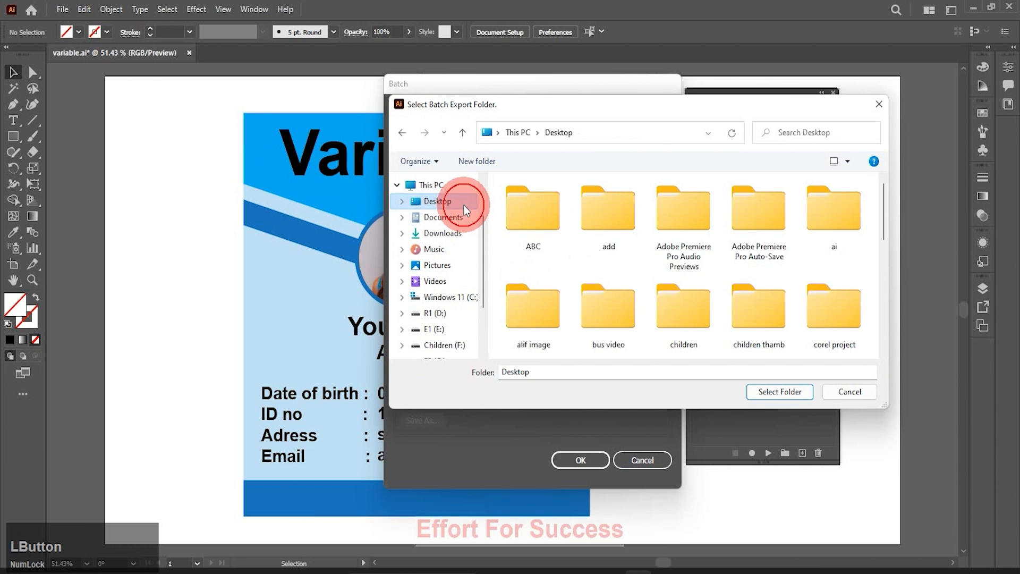
drag(882, 224, 879, 324)
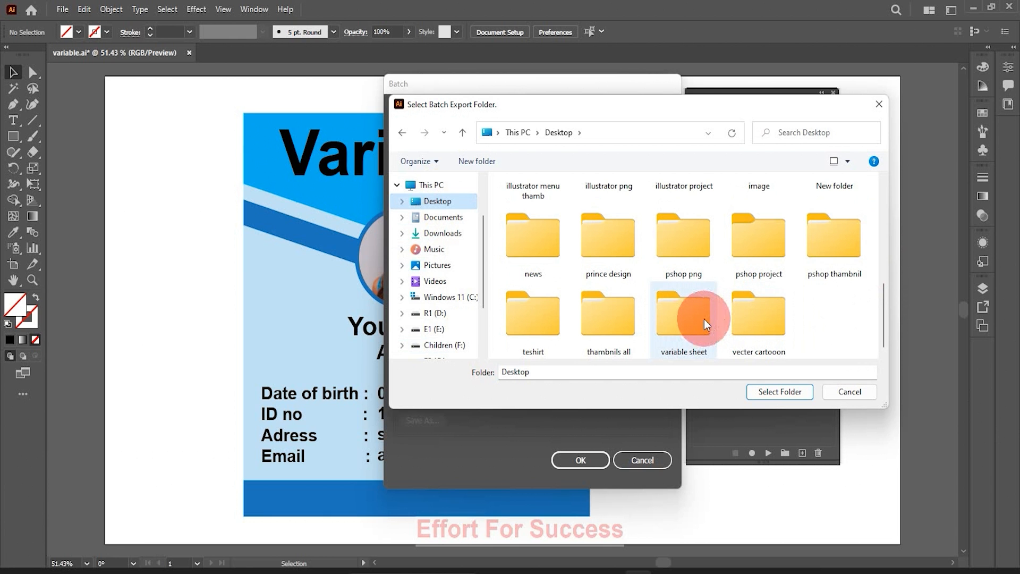
click(695, 320)
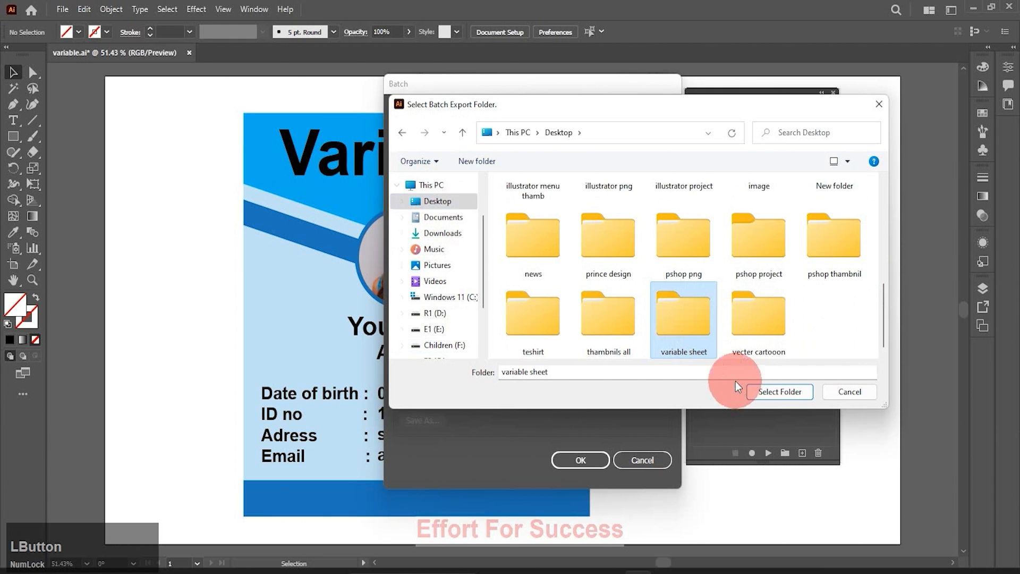
click(775, 397)
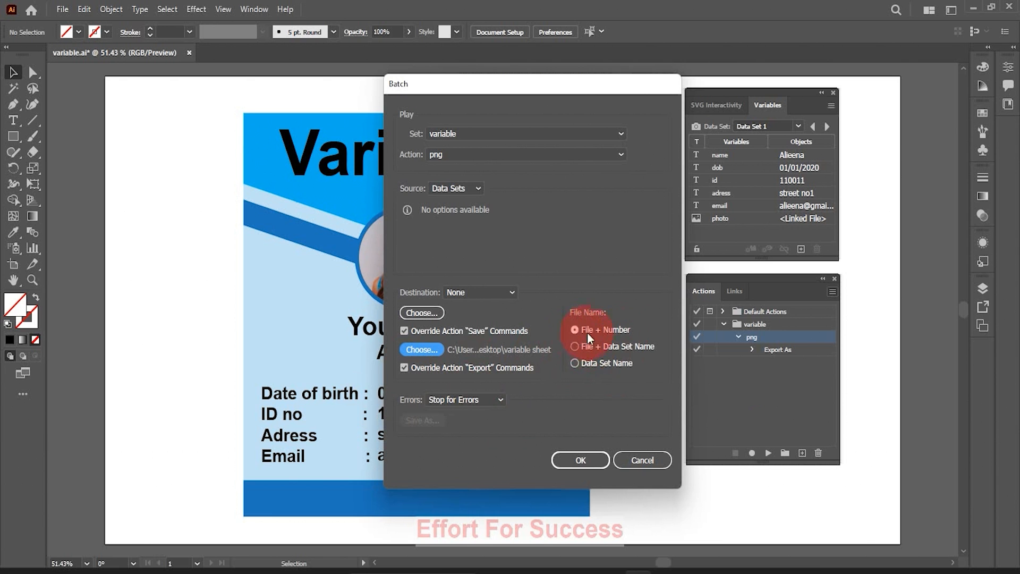
Step: Turn off the override of the action's Save commands and run the batch
click(587, 461)
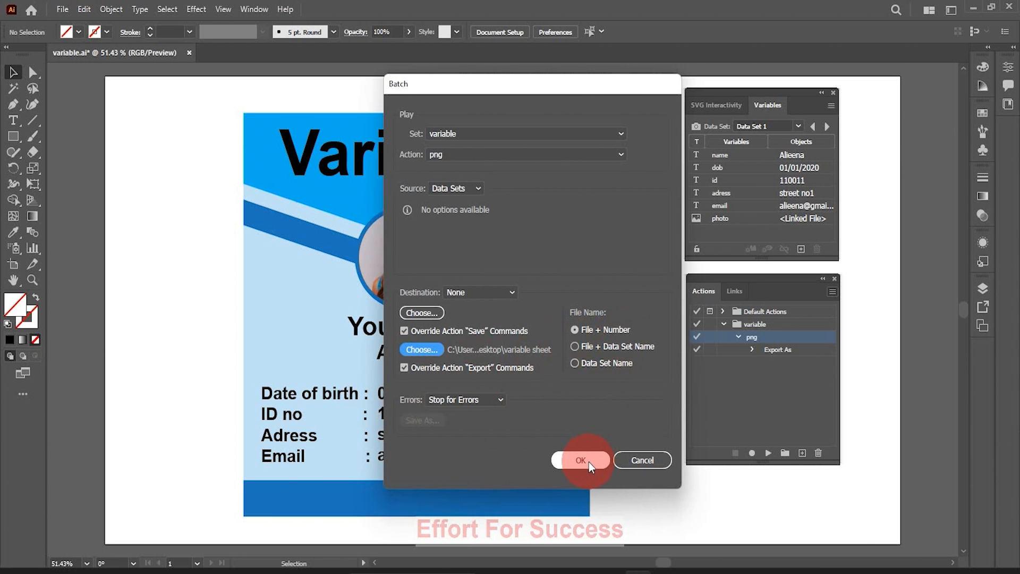
click(589, 461)
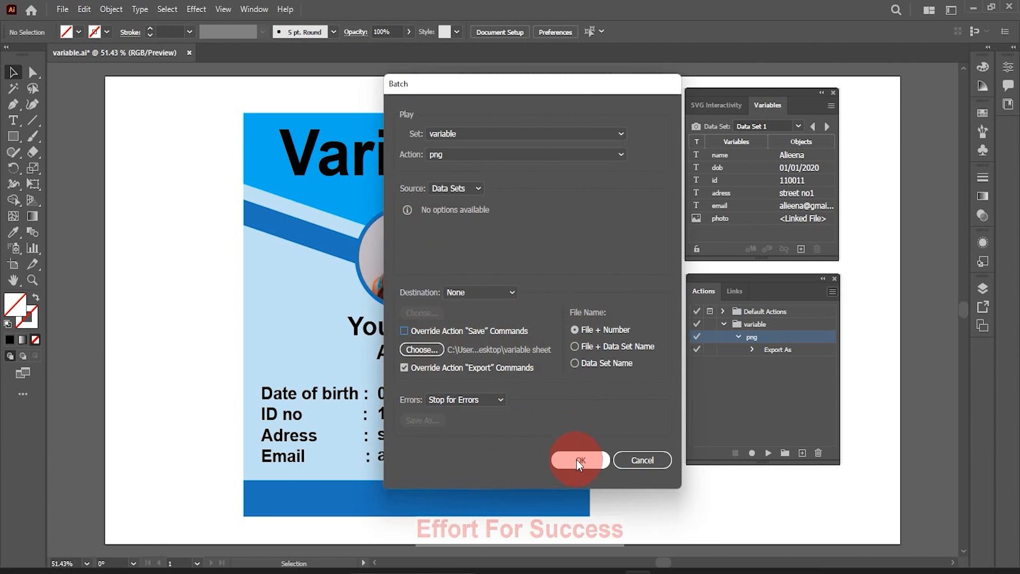
click(576, 460)
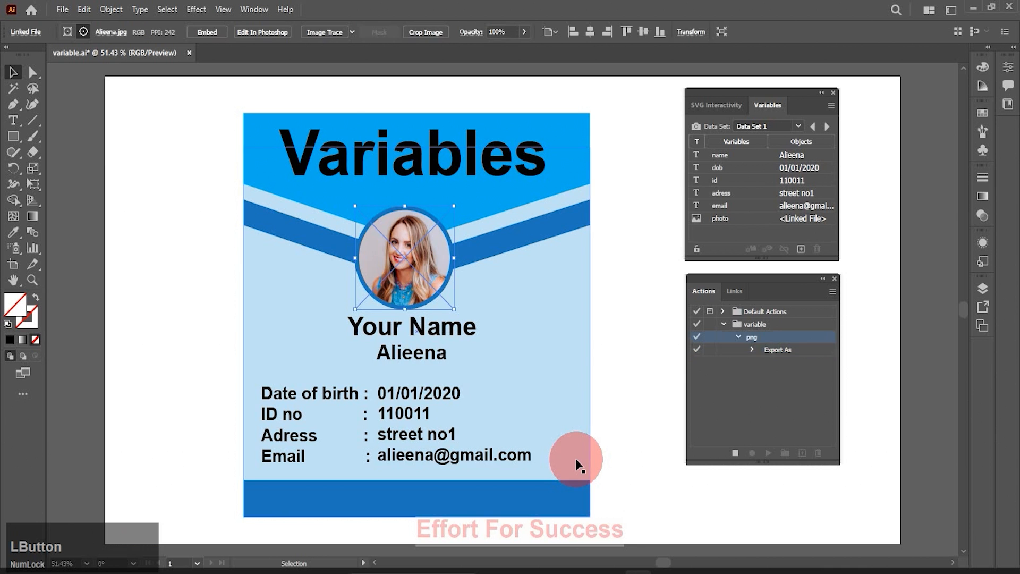